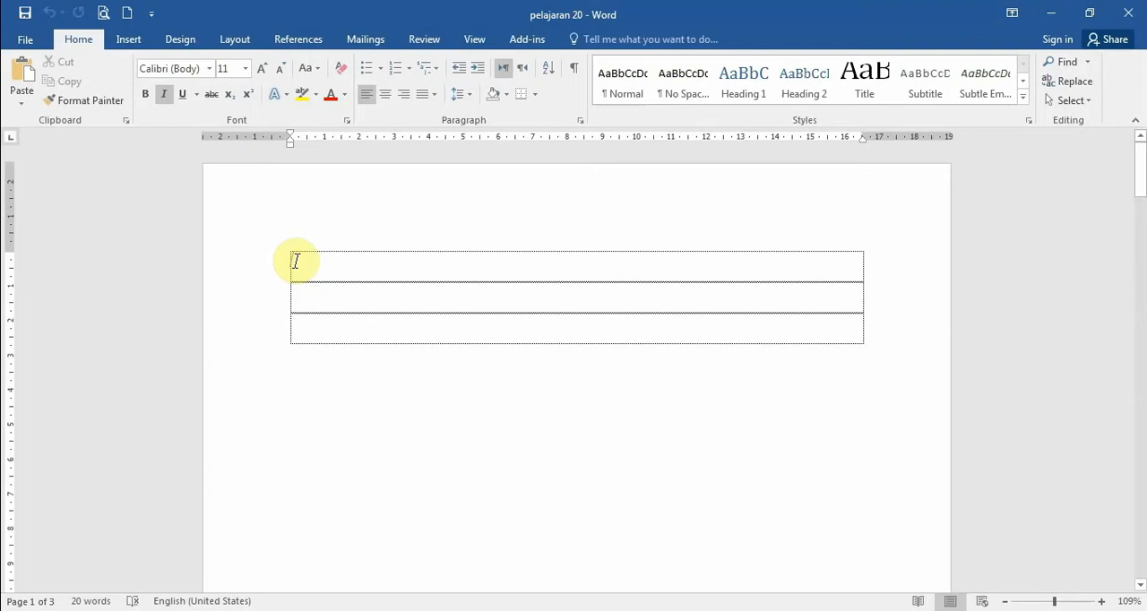
- Insert a table with 7 columns and 4 rows at the start of page 1, and undo the insertion
{"action": "left_click", "coordinate": [129, 41]}
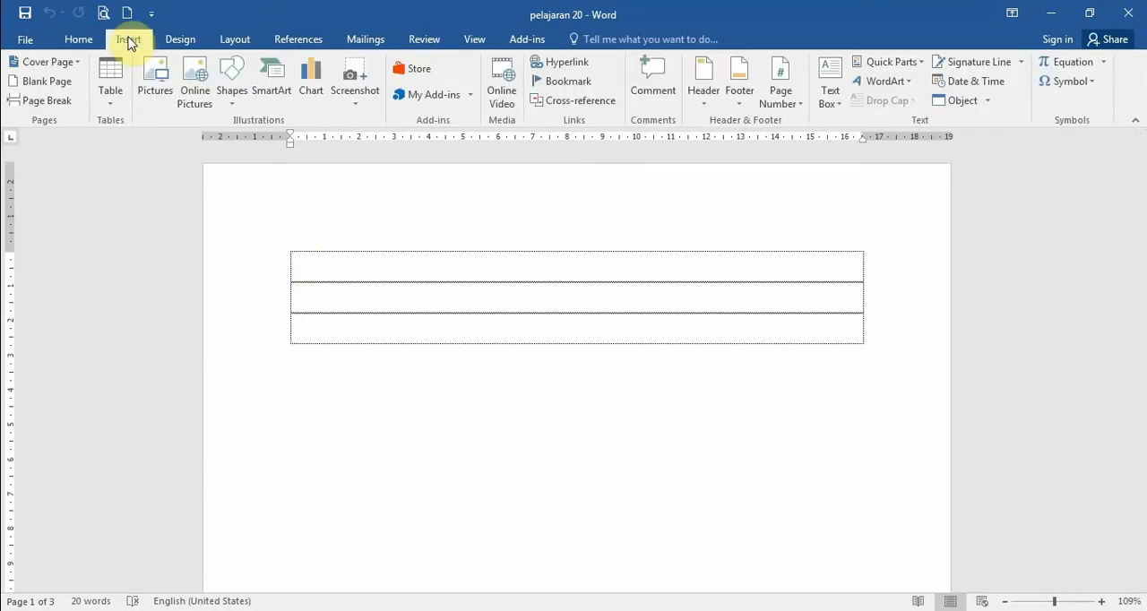
{"action": "left_click", "coordinate": [111, 106]}
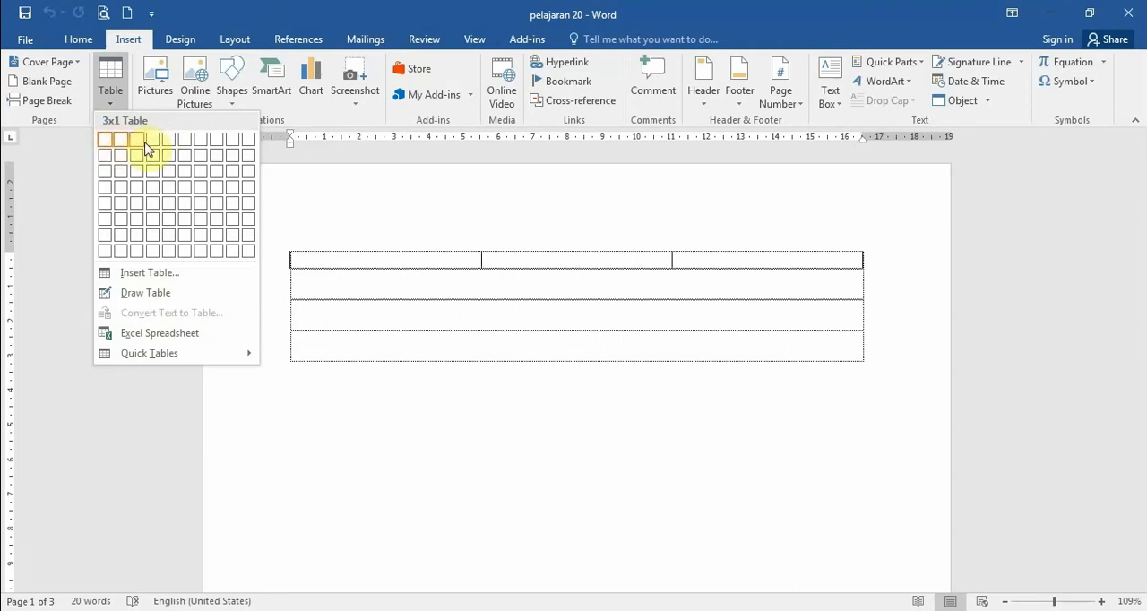
{"action": "left_click", "coordinate": [204, 194]}
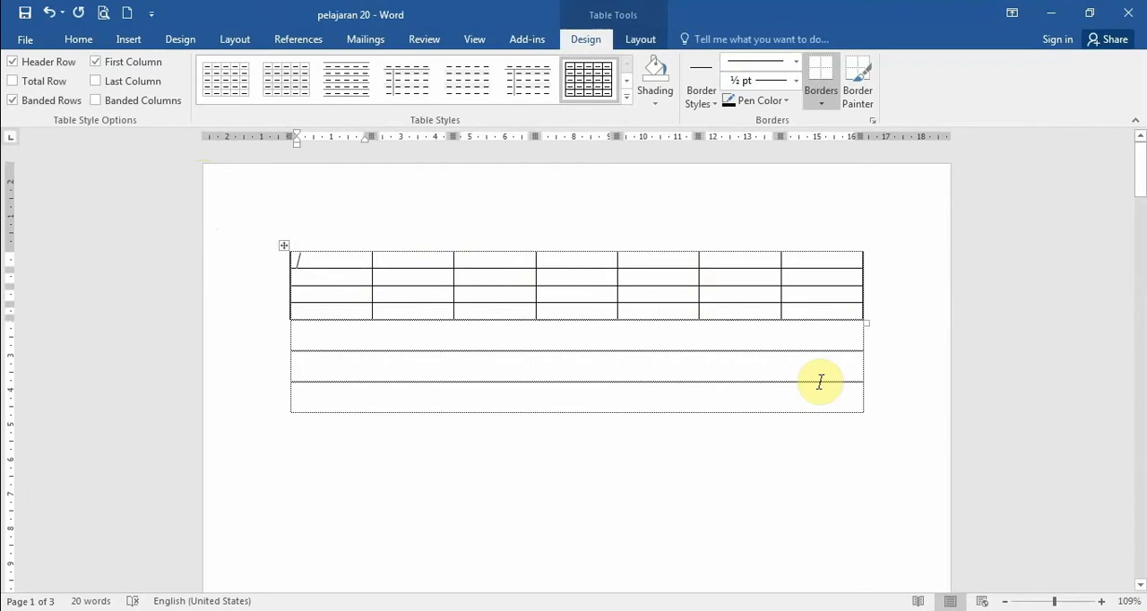
{"action": "key", "text": "ctrl+z"}
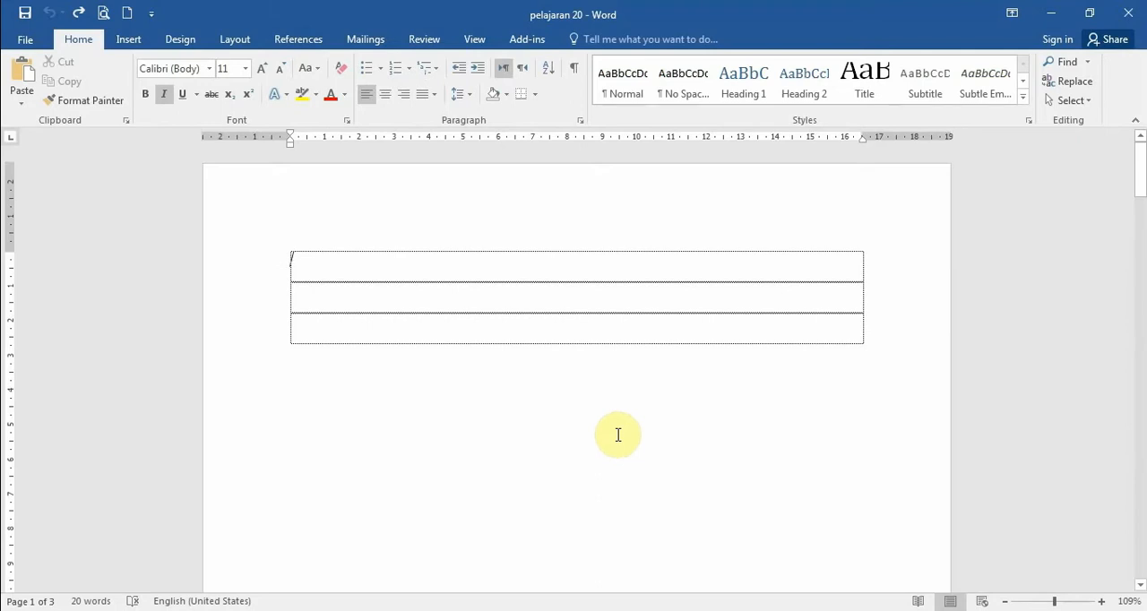
- Insert a table with 7 columns and 5 rows at the start of page 1, specifying its size in the Insert Table dialog
{"action": "left_click", "coordinate": [291, 259]}
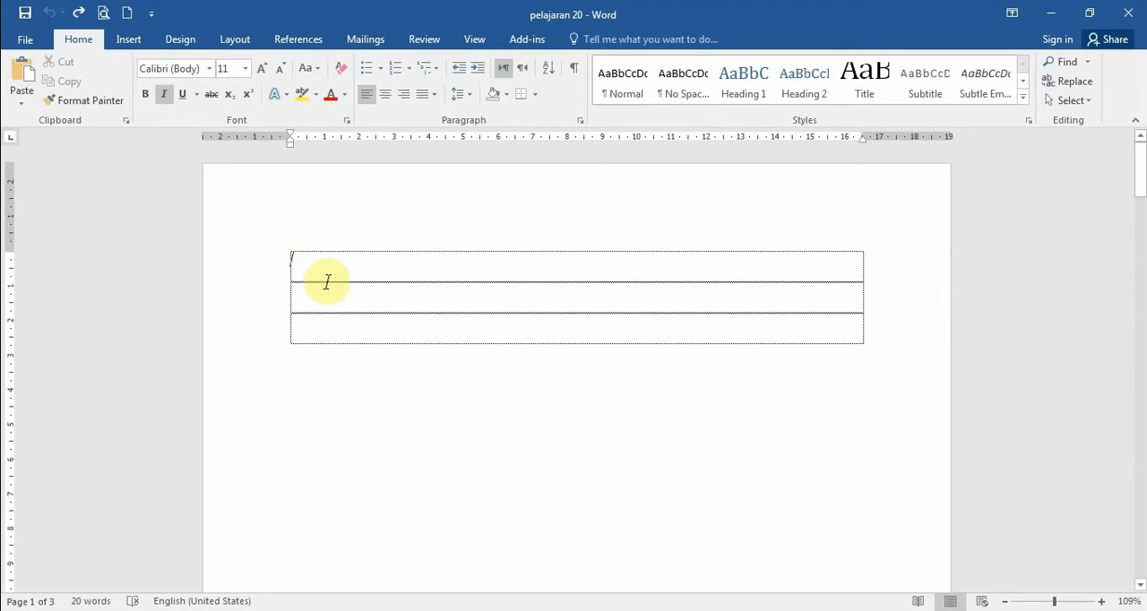
{"action": "left_click", "coordinate": [127, 42]}
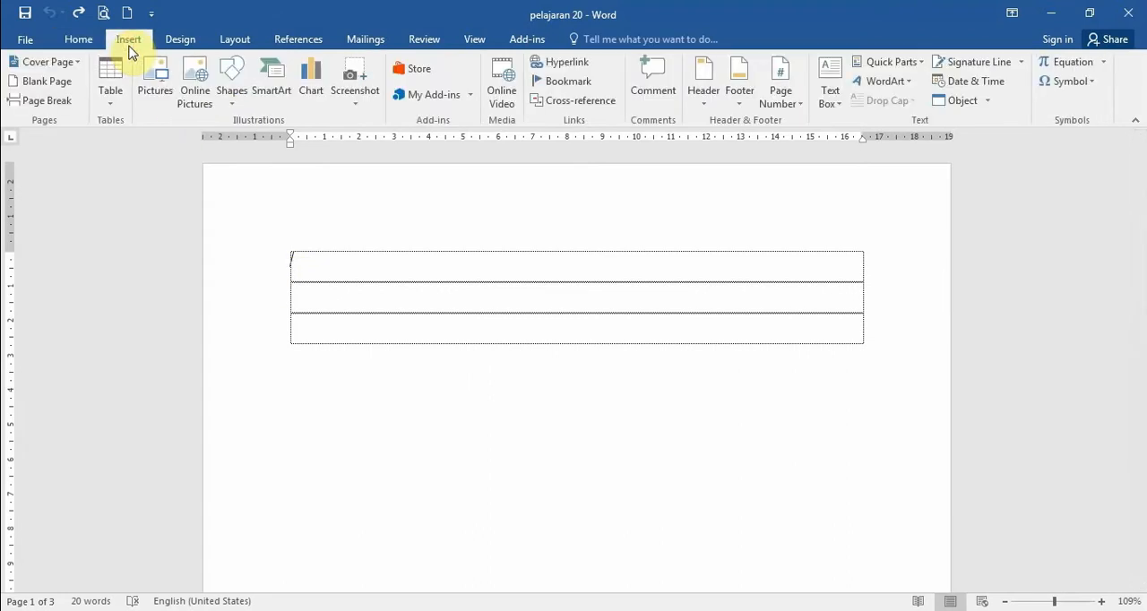
{"action": "left_click", "coordinate": [107, 102]}
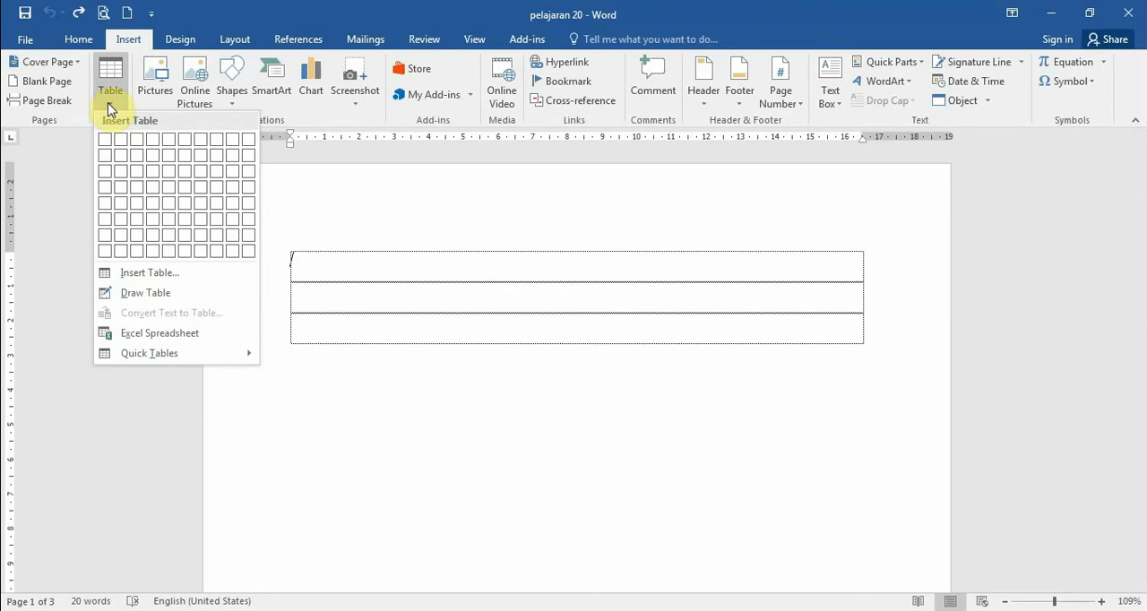
{"action": "left_click", "coordinate": [134, 277]}
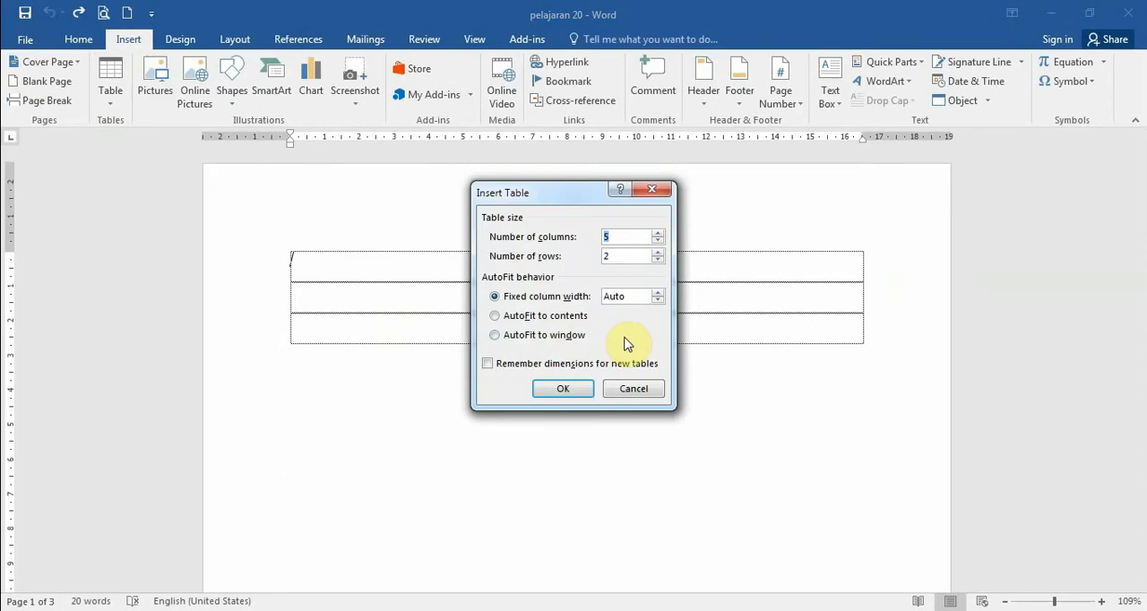
{"action": "left_click", "coordinate": [660, 234]}
{"action": "left_click", "coordinate": [660, 233]}
{"action": "left_click", "coordinate": [660, 240]}
{"action": "left_click", "coordinate": [660, 241]}
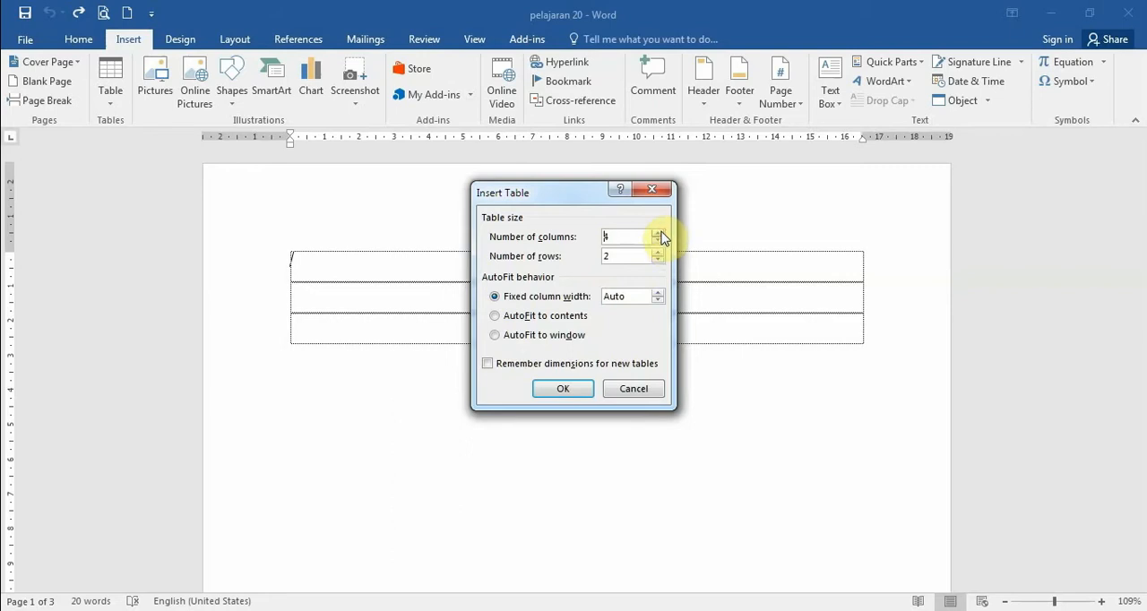
{"action": "left_click", "coordinate": [661, 233]}
{"action": "left_click", "coordinate": [661, 233]}
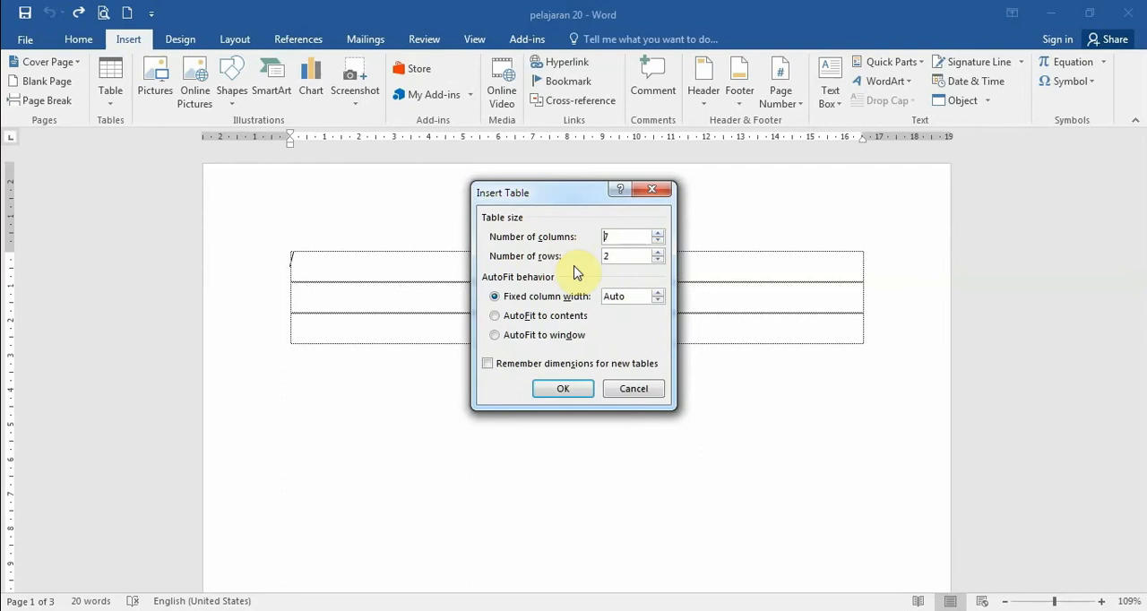
{"action": "left_click", "coordinate": [659, 252]}
{"action": "left_click", "coordinate": [659, 252]}
{"action": "left_click", "coordinate": [658, 253]}
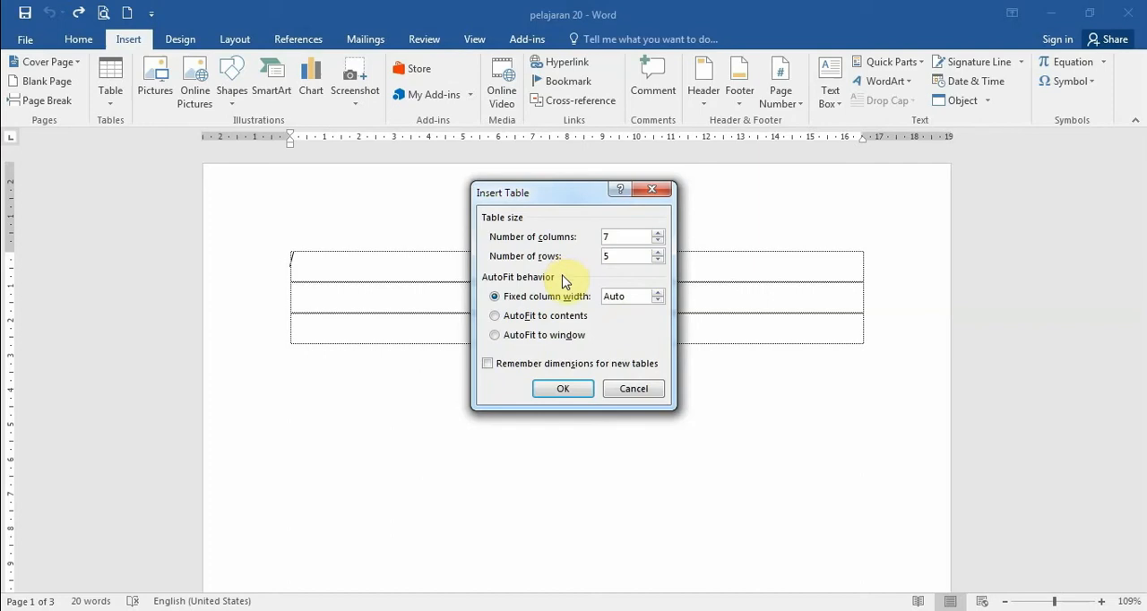
{"action": "left_click", "coordinate": [558, 387]}
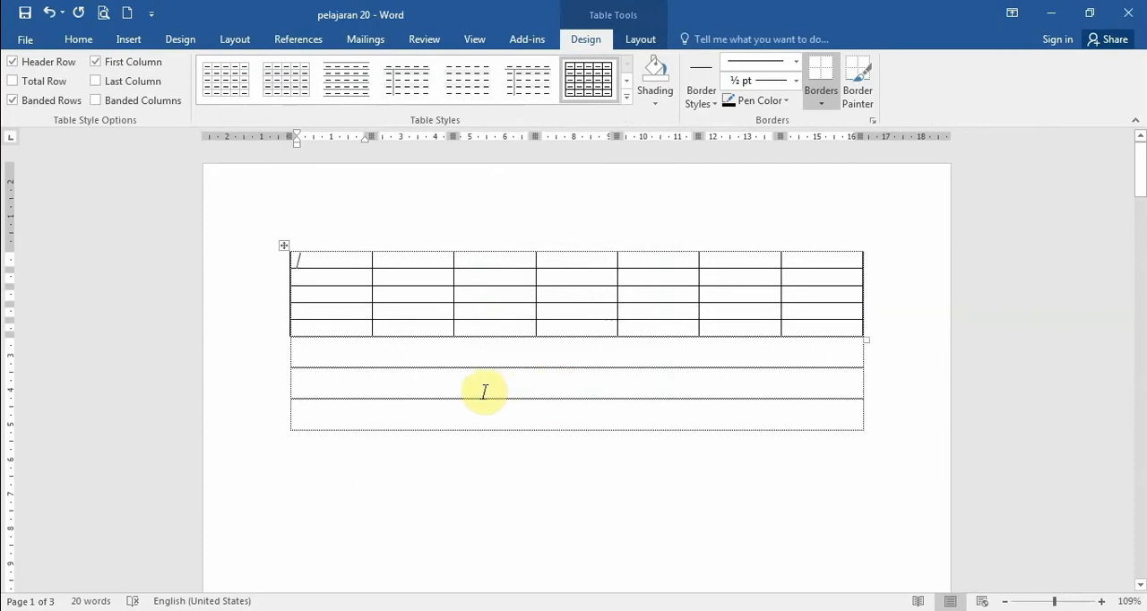
- Convert the Mouse, keyboard and UPS list on page 2 into a 3-column table, separating the text at commas
{"action": "left_click", "coordinate": [300, 390]}
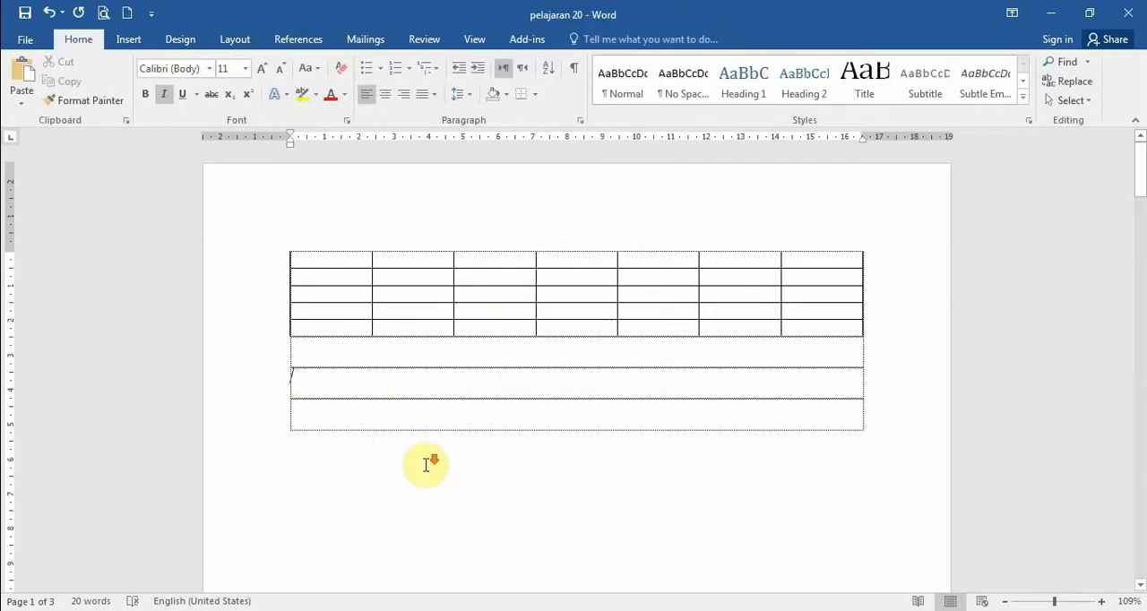
{"action": "scroll", "coordinate": [428, 466], "scroll_direction": "down", "scroll_amount": 15}
{"action": "scroll", "coordinate": [428, 470], "scroll_direction": "down", "scroll_amount": 5}
{"action": "scroll", "coordinate": [425, 471], "scroll_direction": "up", "scroll_amount": 3}
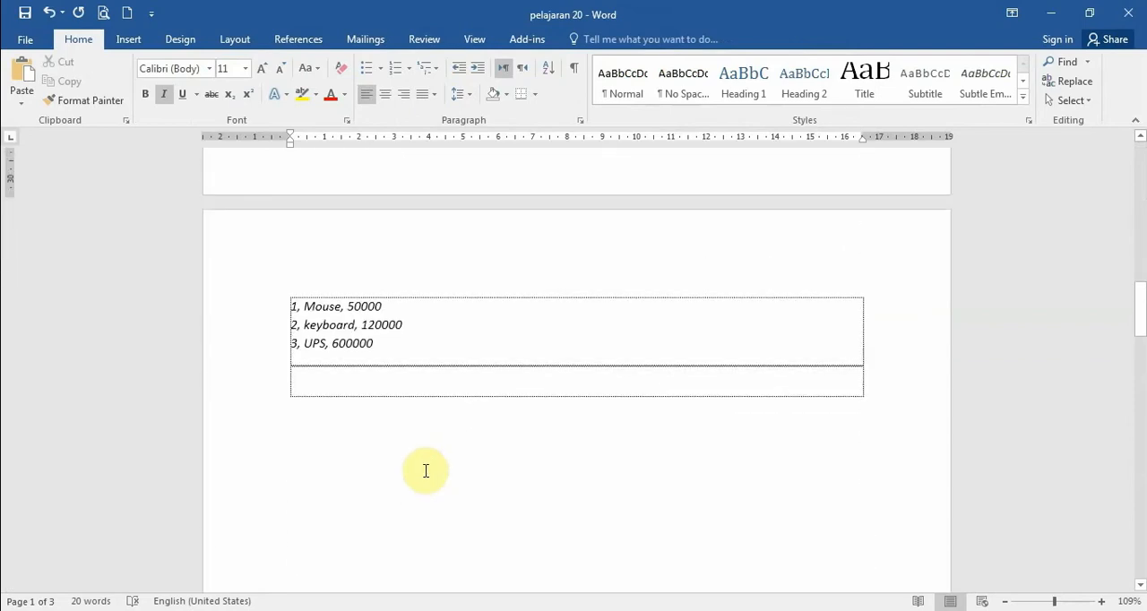
{"action": "scroll", "coordinate": [426, 470], "scroll_direction": "down", "scroll_amount": 1}
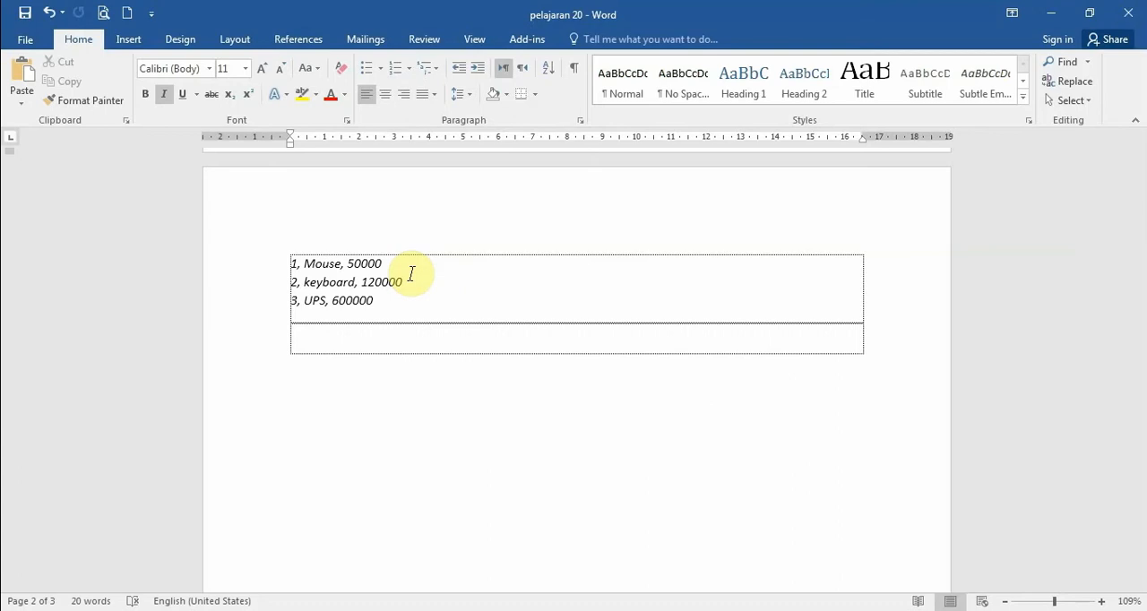
{"action": "left_click_drag", "start_coordinate": [290, 262], "coordinate": [382, 302]}
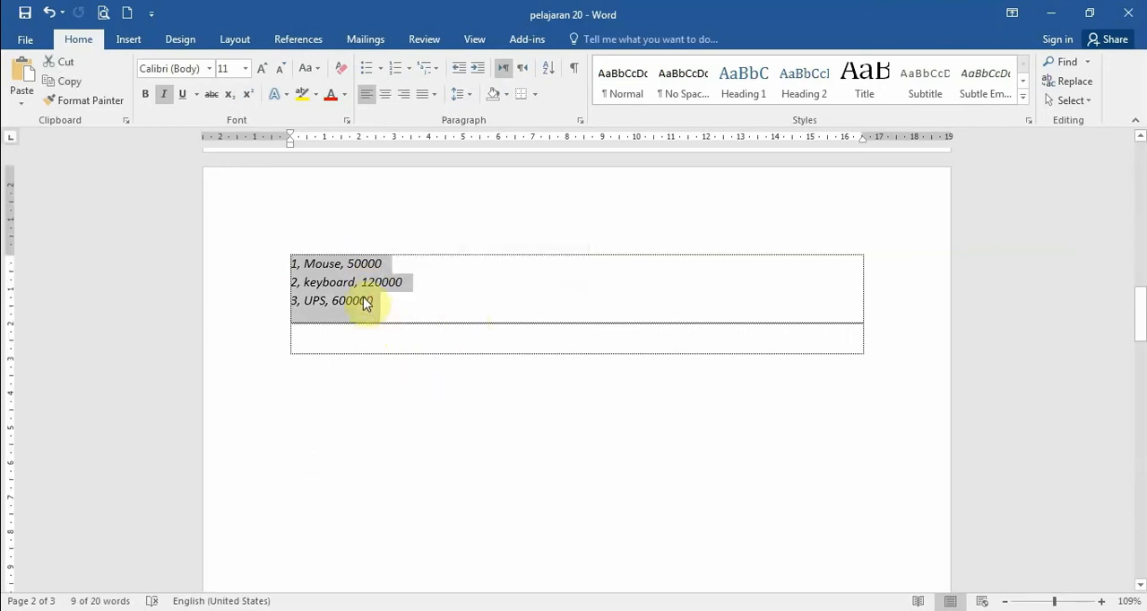
{"action": "left_click", "coordinate": [125, 41]}
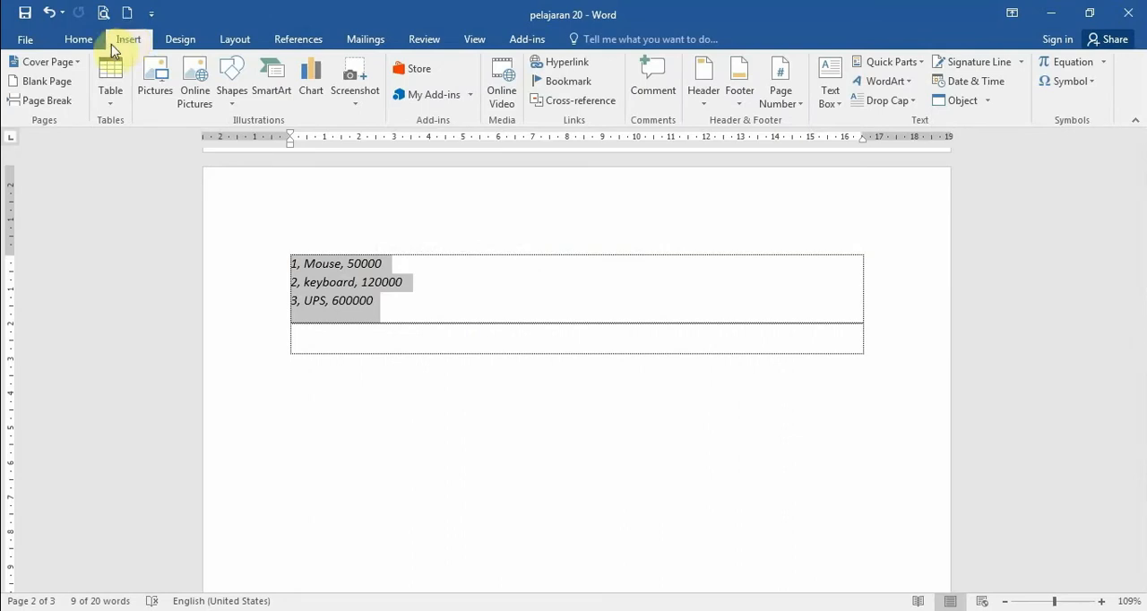
{"action": "left_click", "coordinate": [105, 100]}
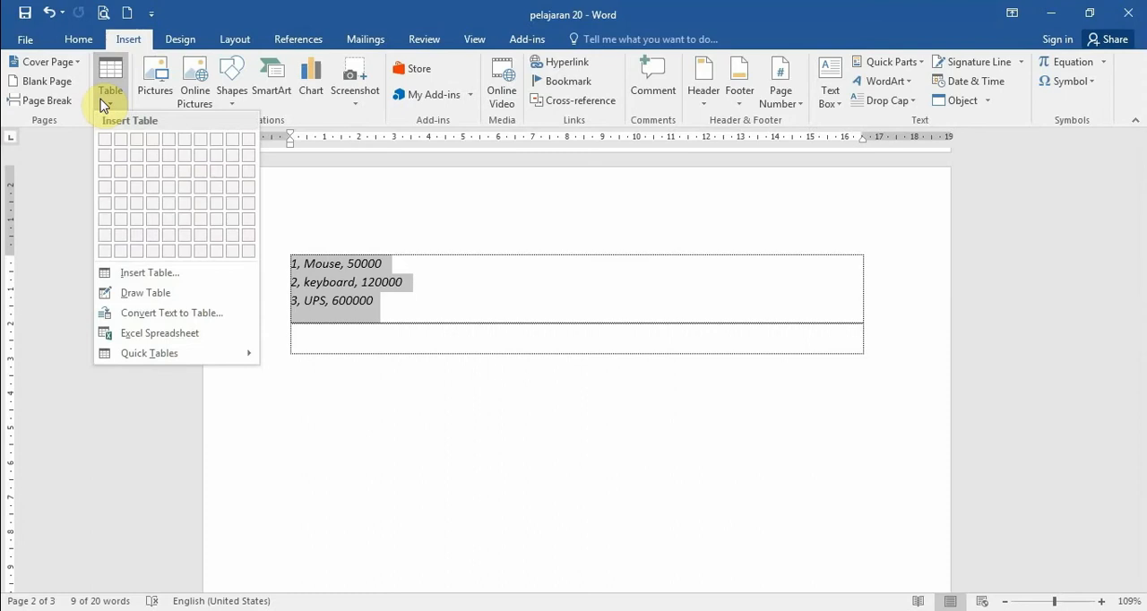
{"action": "left_click", "coordinate": [133, 314]}
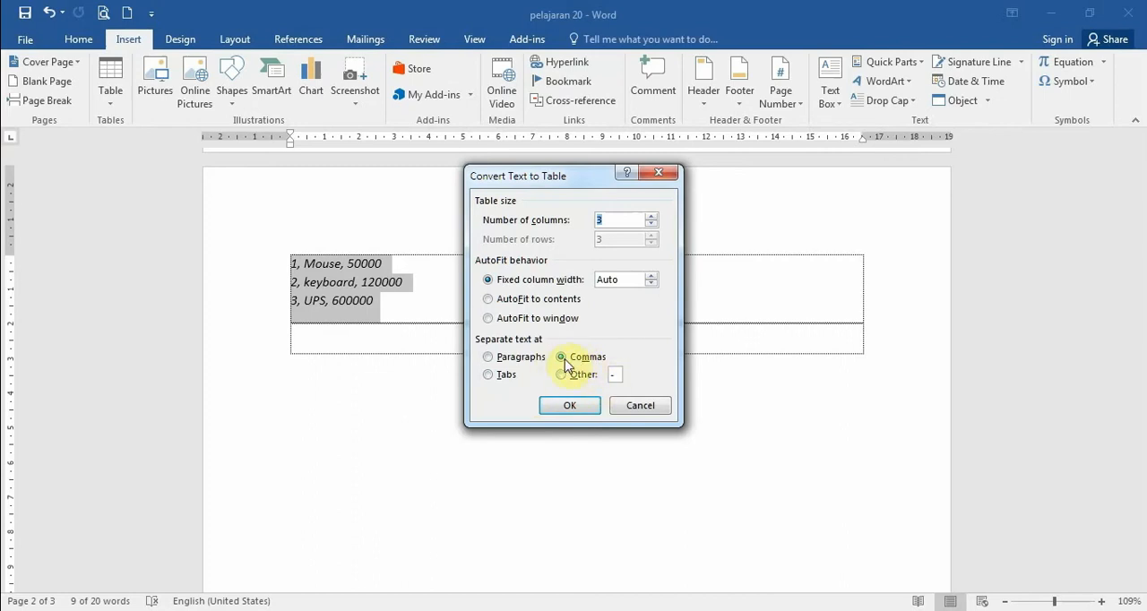
{"action": "left_click", "coordinate": [572, 406]}
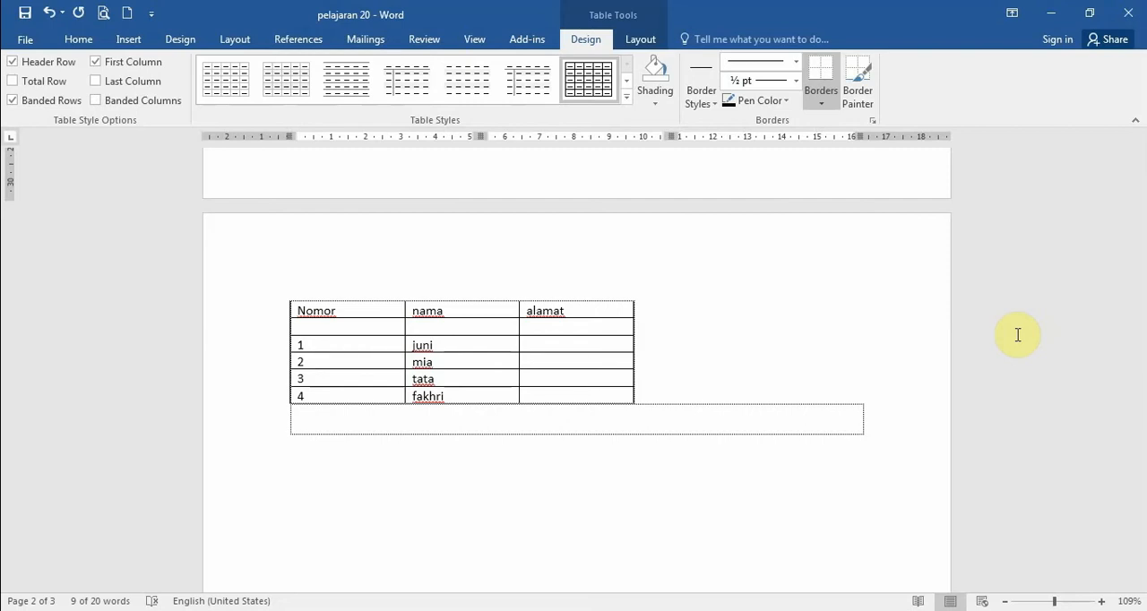
- Delete the whole Nomor, nama and alamat table on page 3 with Delete Table, undo the deletion and deselect the table
{"action": "left_click", "coordinate": [298, 305]}
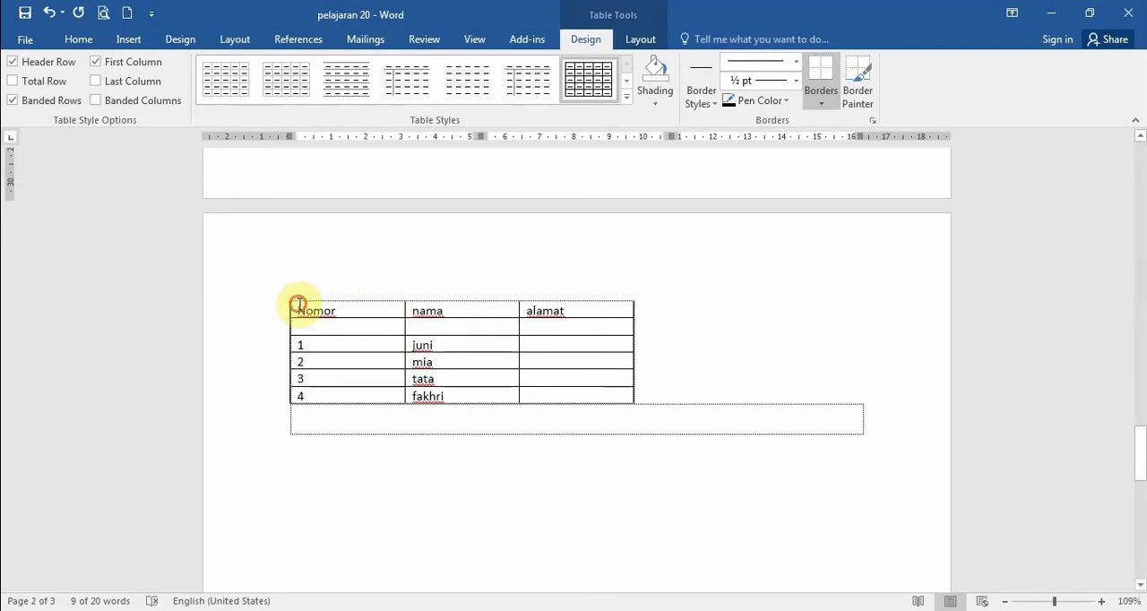
{"action": "left_click", "coordinate": [283, 294]}
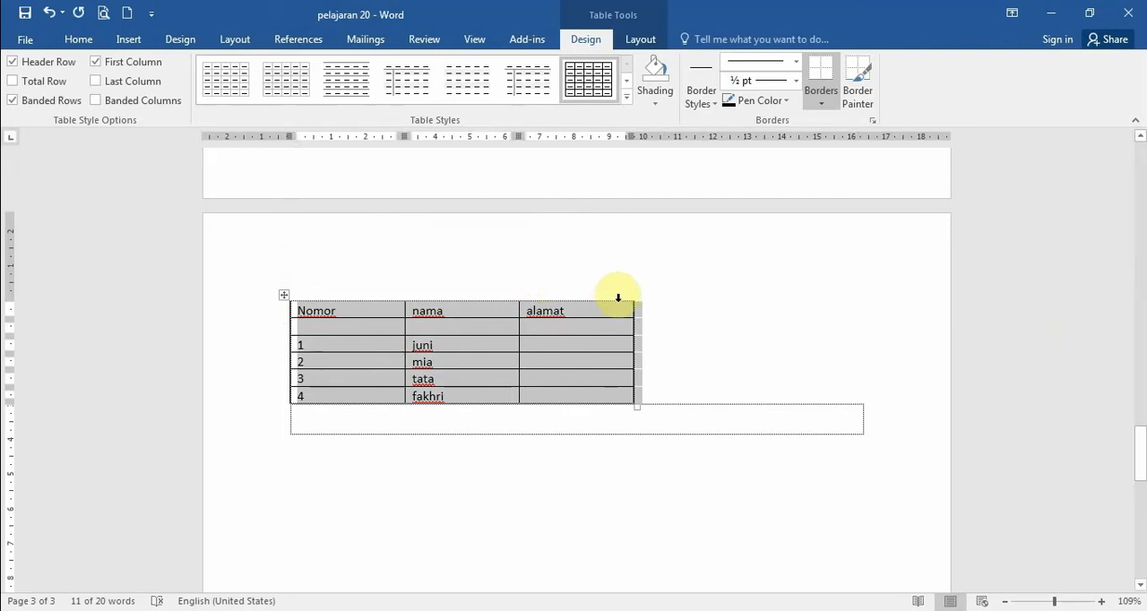
{"action": "left_click", "coordinate": [284, 297]}
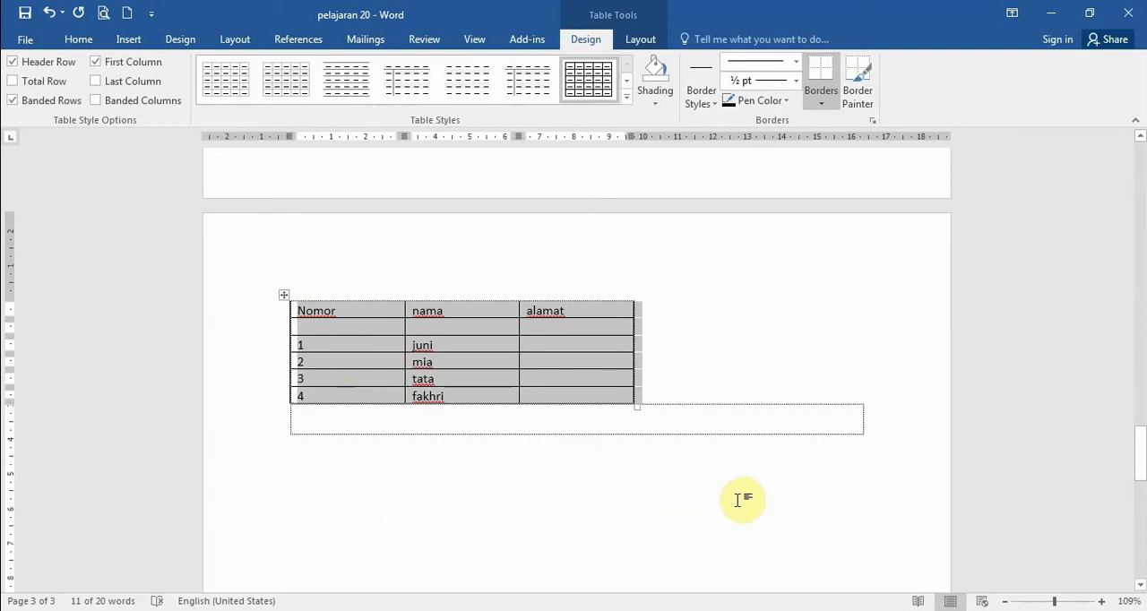
{"action": "right_click", "coordinate": [283, 297]}
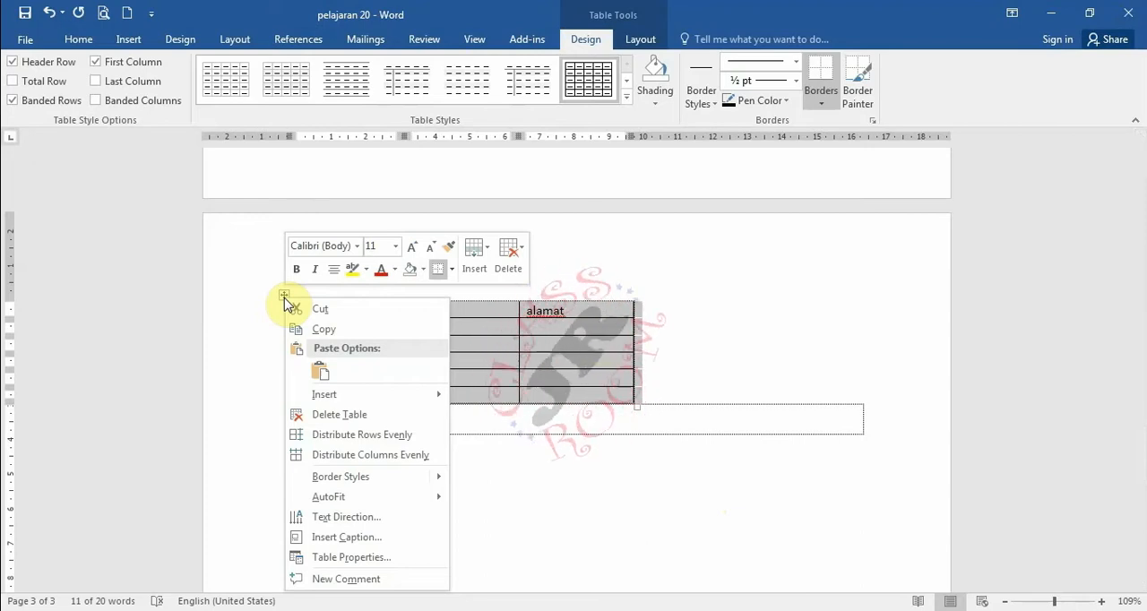
{"action": "left_click", "coordinate": [350, 415]}
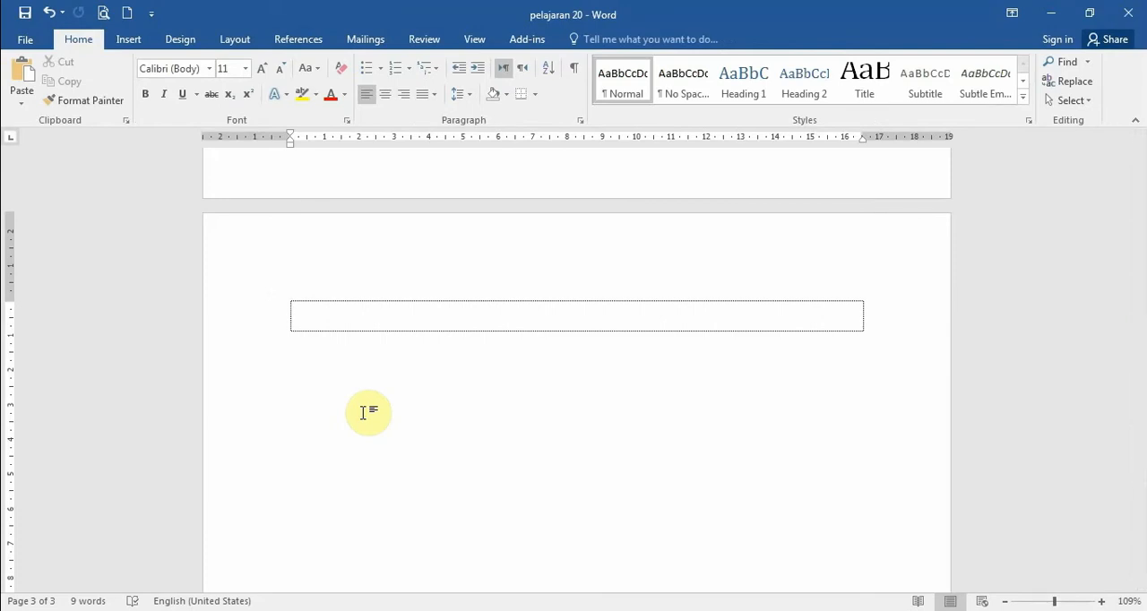
{"action": "key", "text": "ctrl+z"}
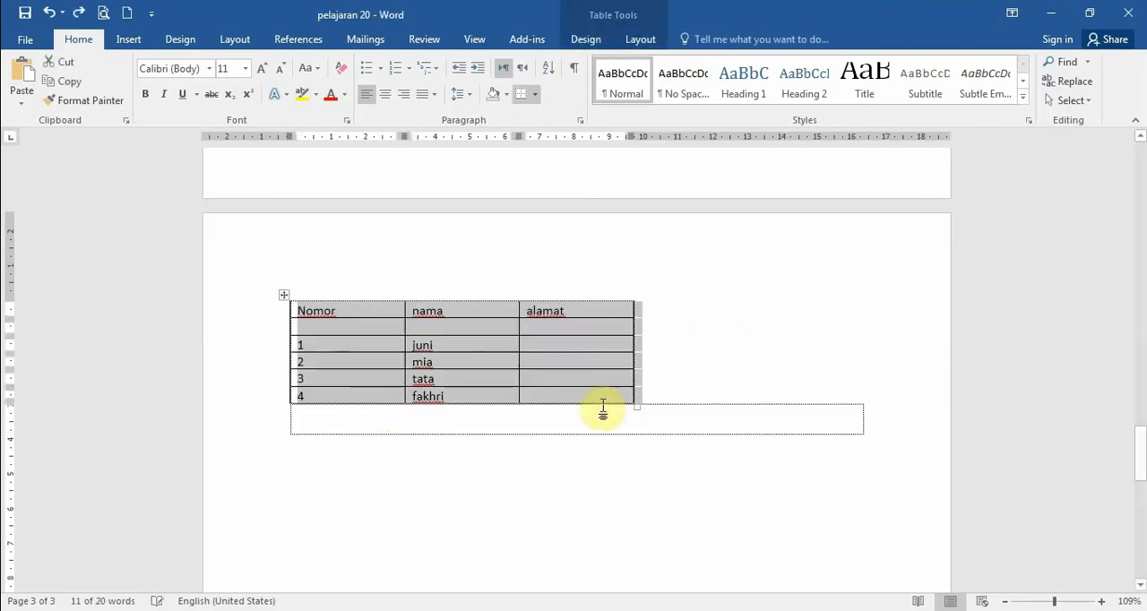
{"action": "left_click", "coordinate": [734, 389]}
{"action": "left_click", "coordinate": [732, 415]}
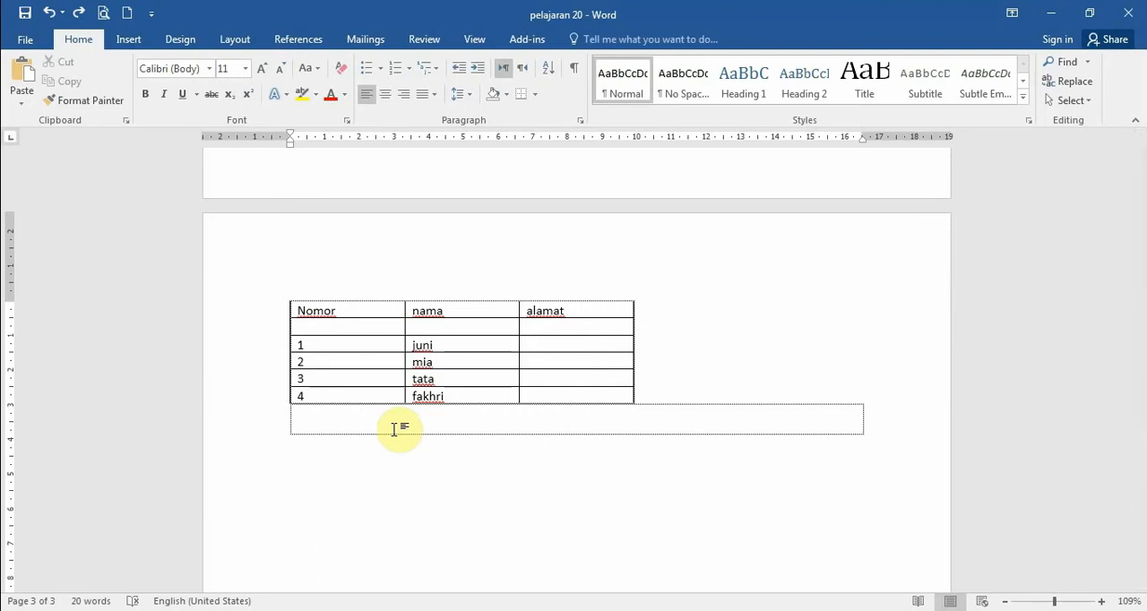
- Select the whole table on page 3, remove it once more and undo the removal
{"action": "left_click", "coordinate": [285, 295]}
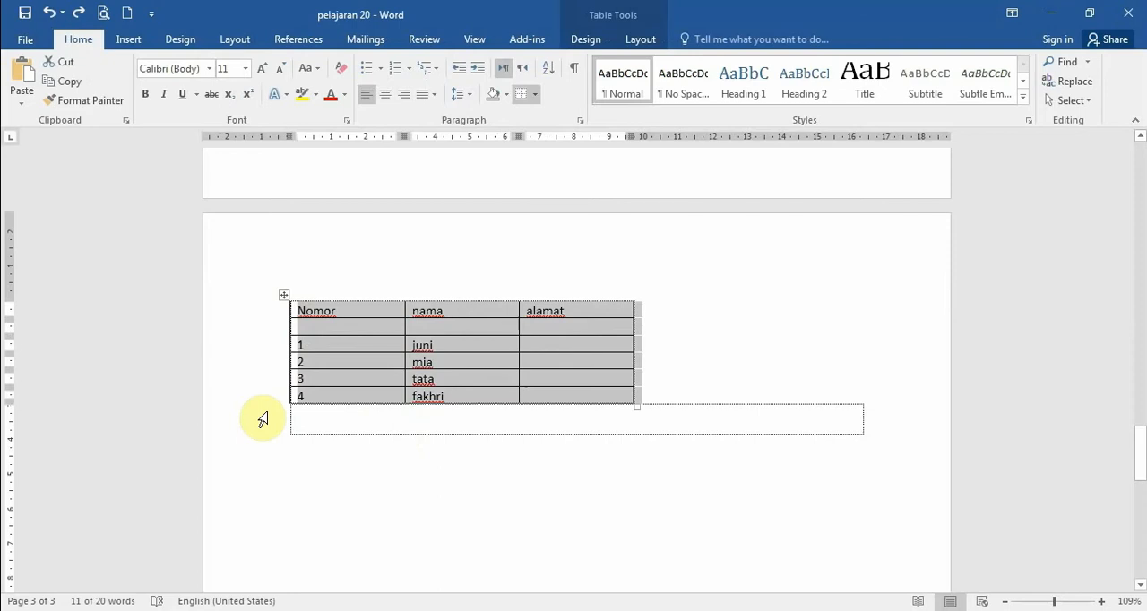
{"action": "key", "text": "BackSpace"}
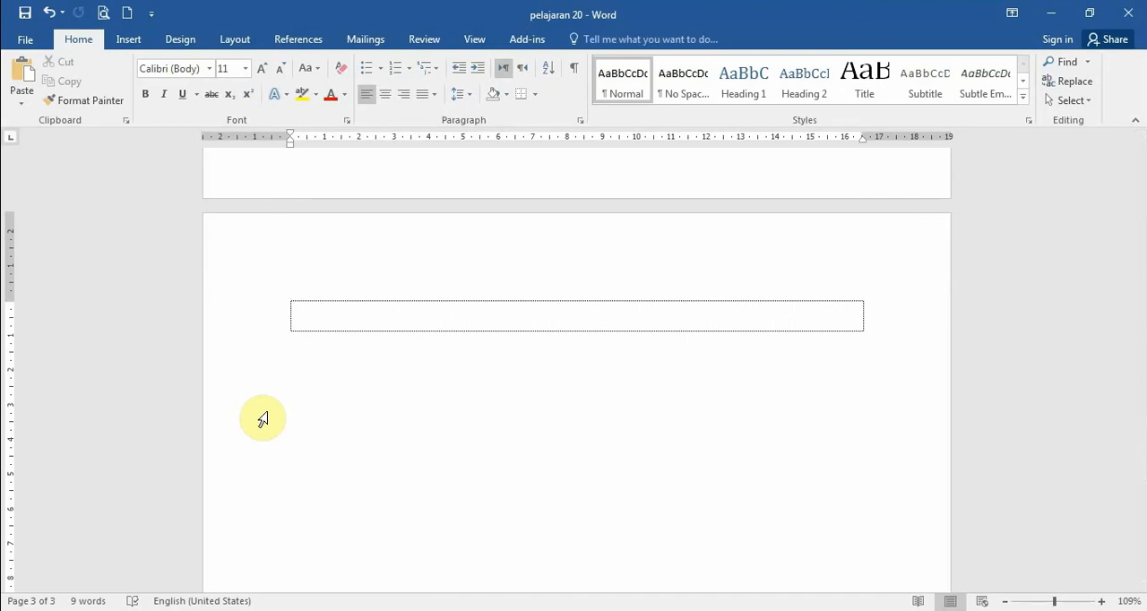
{"action": "key", "text": "ctrl+z"}
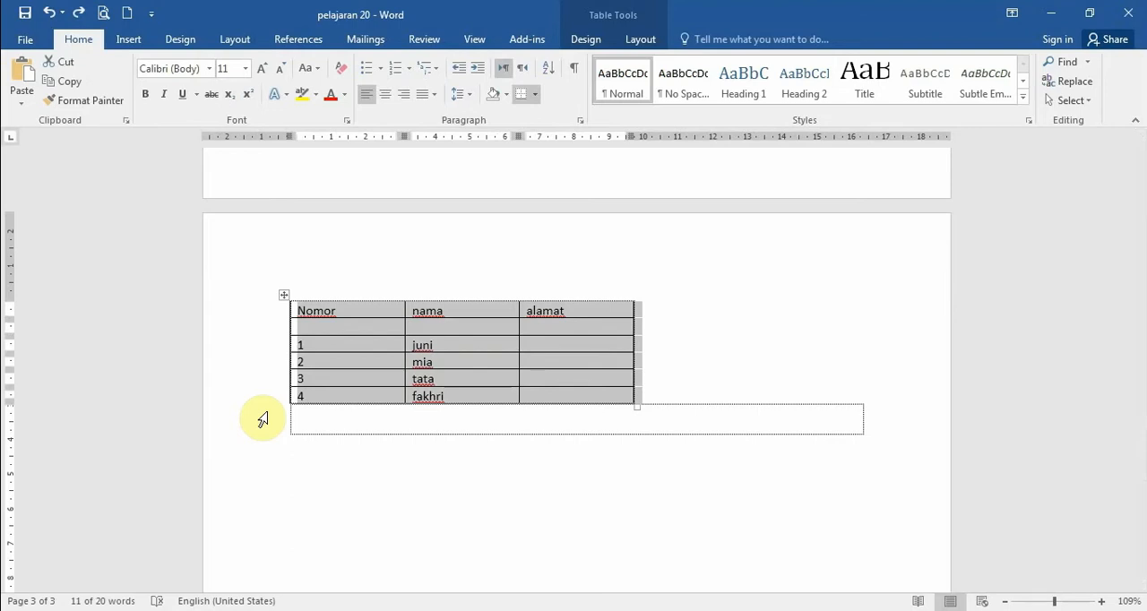
- Clear the contents of all cells in the selected Nomor, nama and alamat table
{"action": "key", "text": "Delete"}
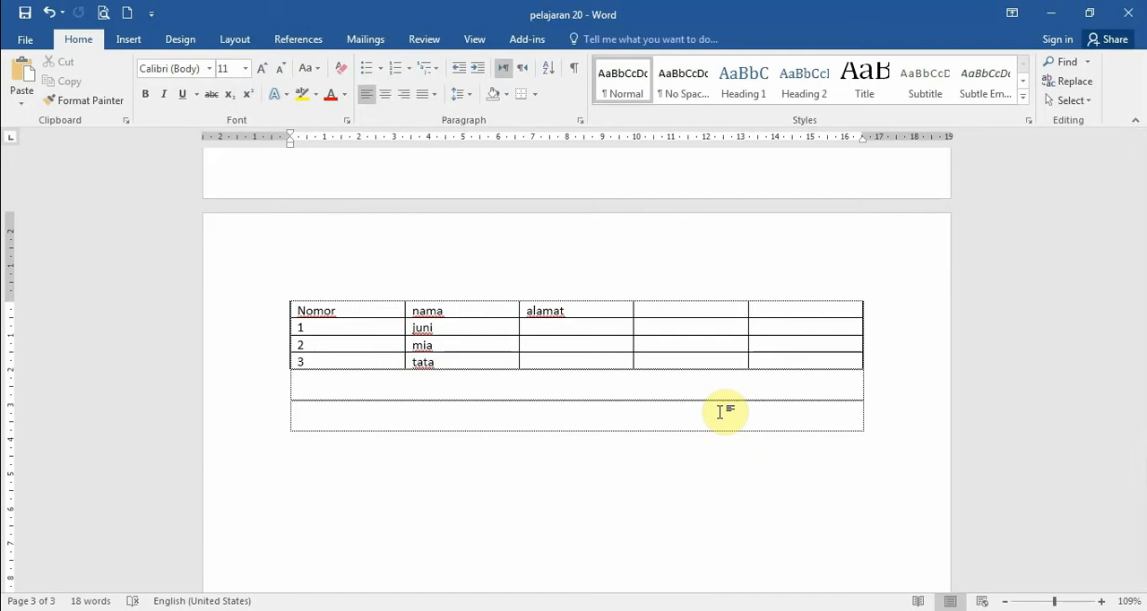
- Select the entire five-column table on page 3 and remove it with the Delete Table command
{"action": "mouse_move", "coordinate": [284, 322]}
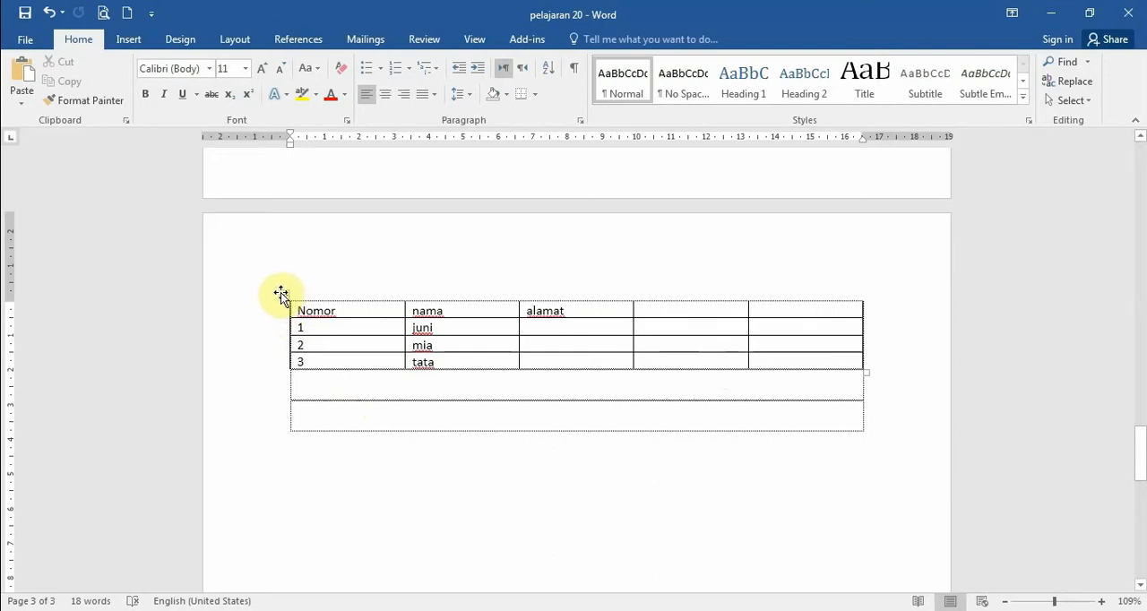
{"action": "left_click", "coordinate": [281, 294]}
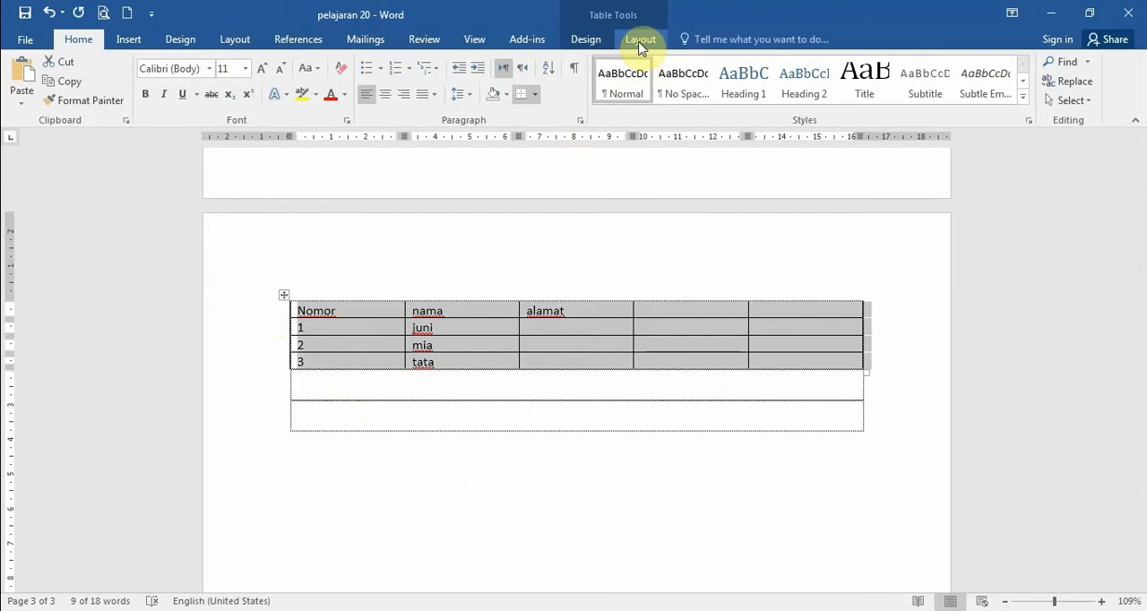
{"action": "left_click", "coordinate": [640, 41]}
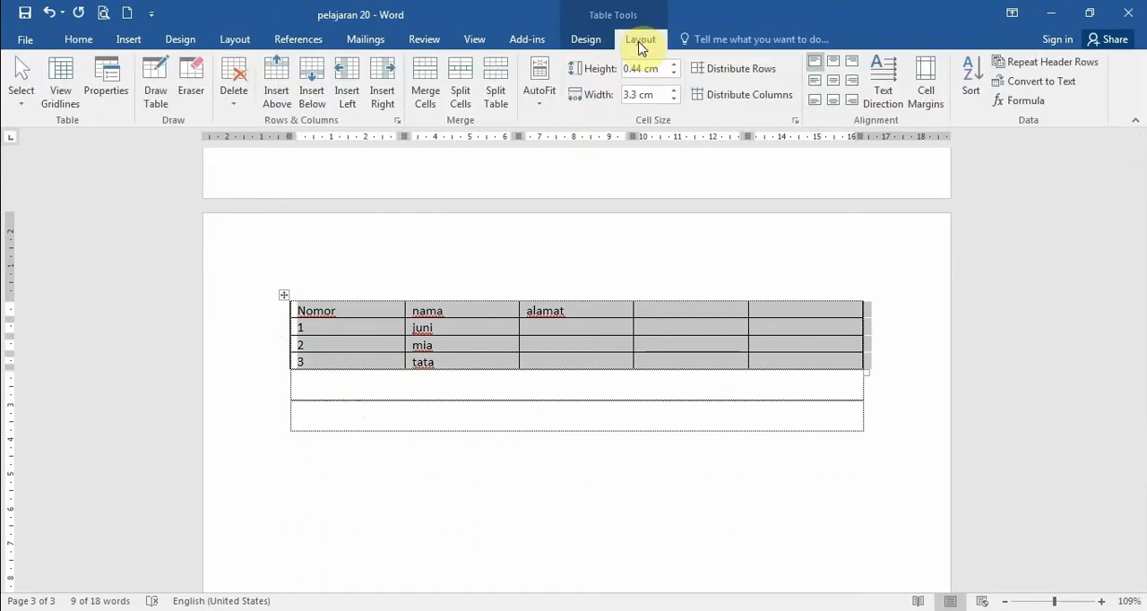
{"action": "left_click", "coordinate": [234, 83]}
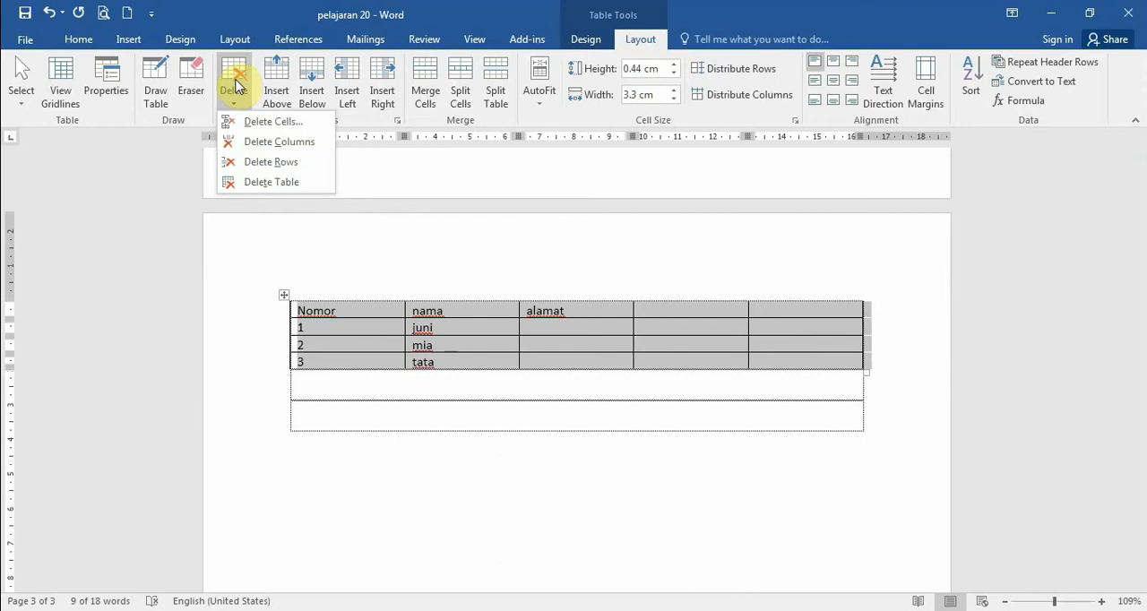
{"action": "left_click", "coordinate": [238, 184]}
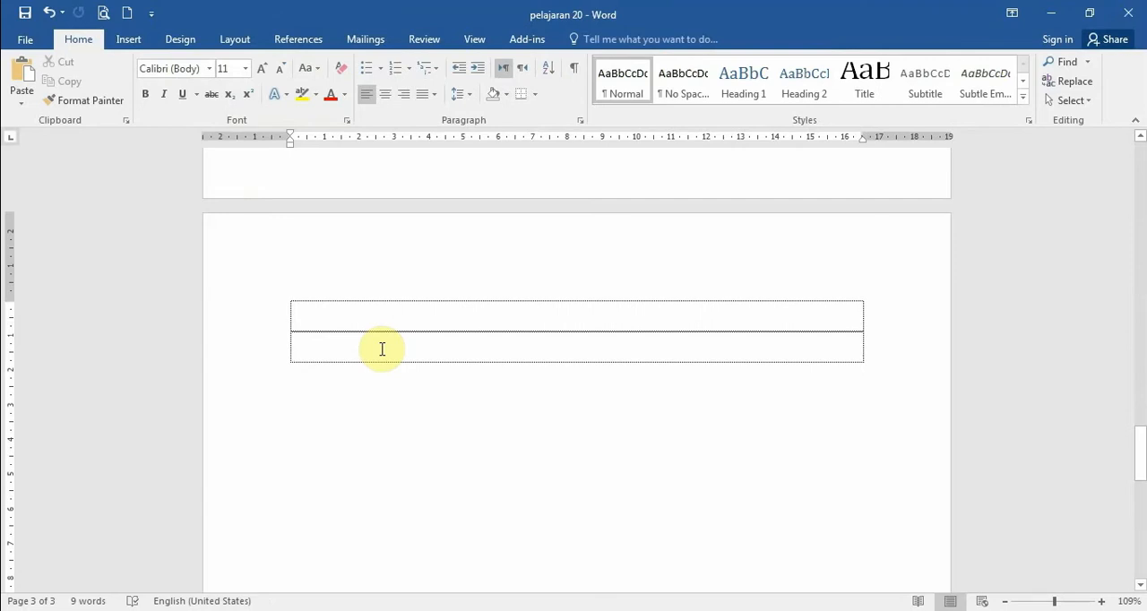
- Undo the deletion of the five-column table on page 3 and select its four rows one after another
{"action": "key", "text": "ctrl+z"}
{"action": "left_click", "coordinate": [457, 421]}
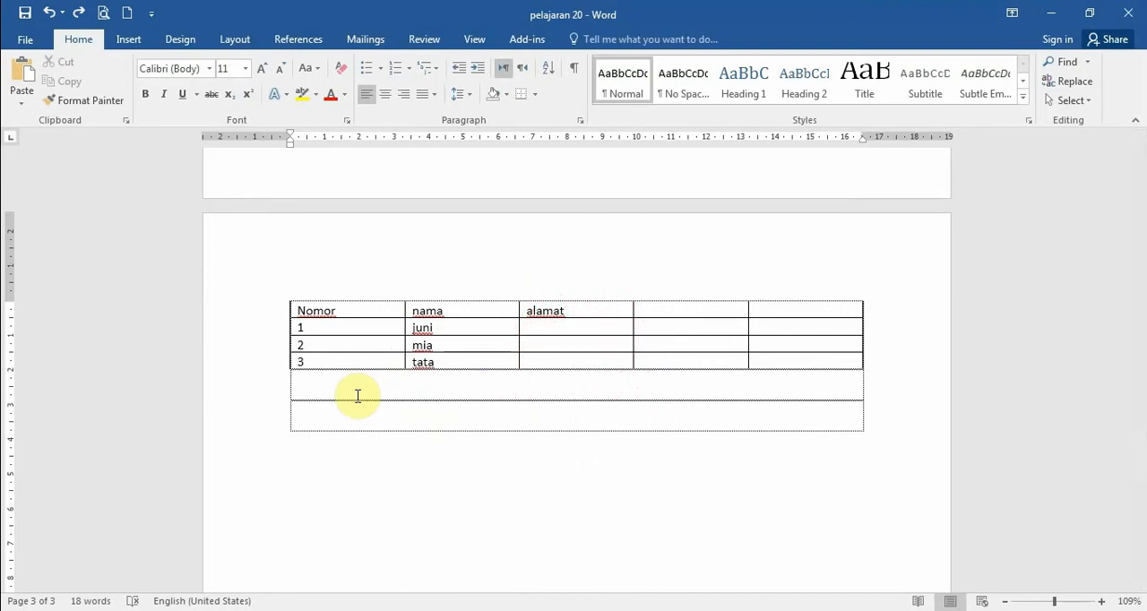
{"action": "left_click_drag", "start_coordinate": [346, 310], "coordinate": [776, 309]}
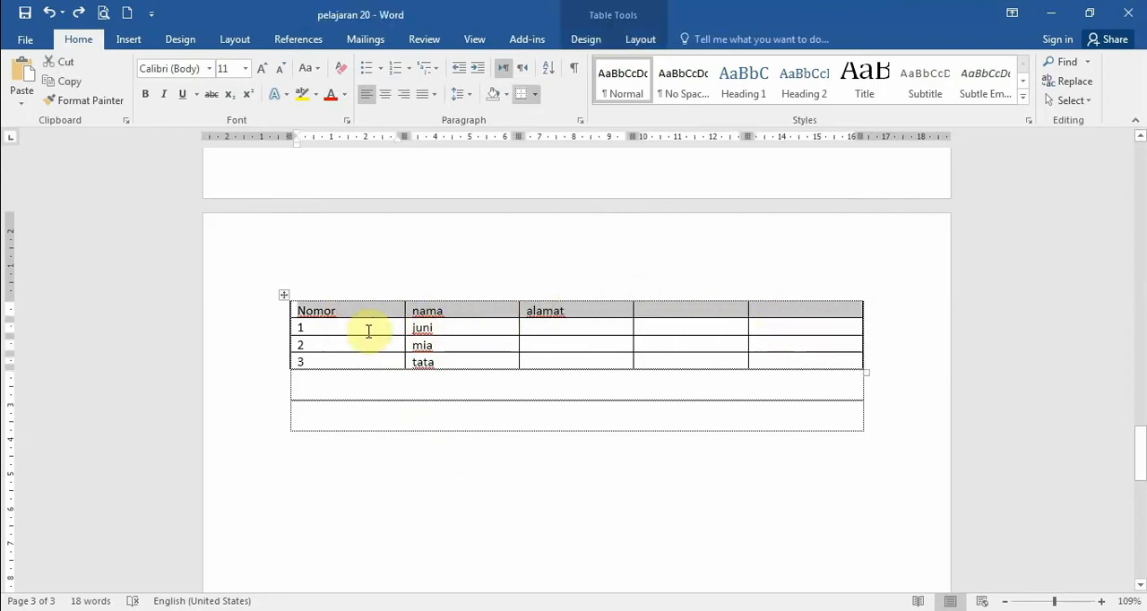
{"action": "left_click_drag", "start_coordinate": [324, 326], "coordinate": [776, 328]}
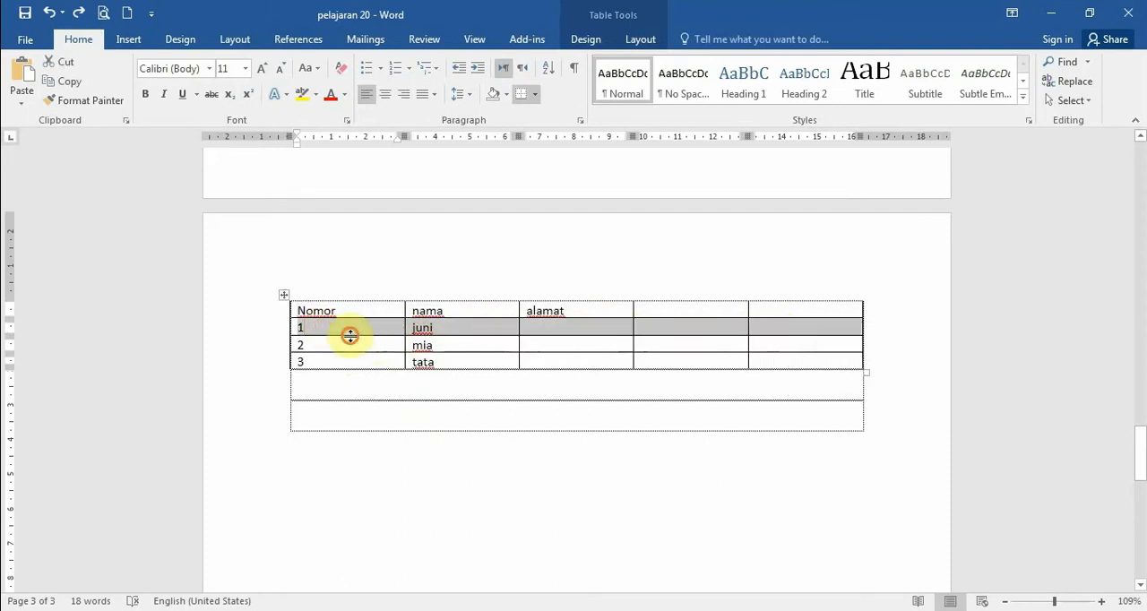
{"action": "left_click_drag", "start_coordinate": [329, 343], "coordinate": [776, 341]}
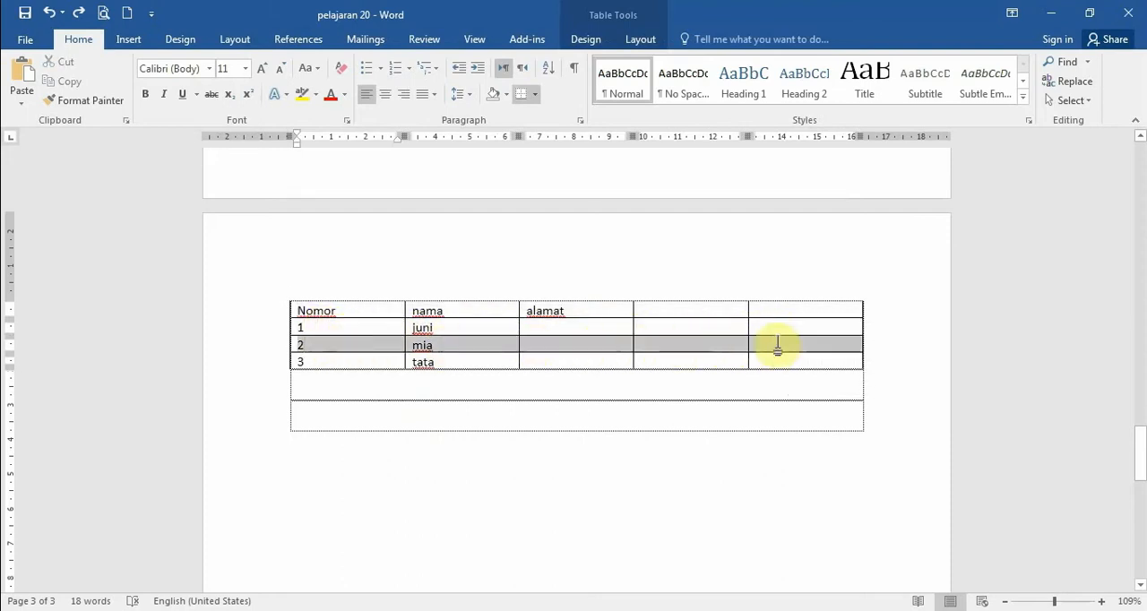
{"action": "left_click", "coordinate": [335, 361]}
{"action": "left_click_drag", "start_coordinate": [335, 361], "coordinate": [743, 366]}
{"action": "left_click", "coordinate": [578, 386]}
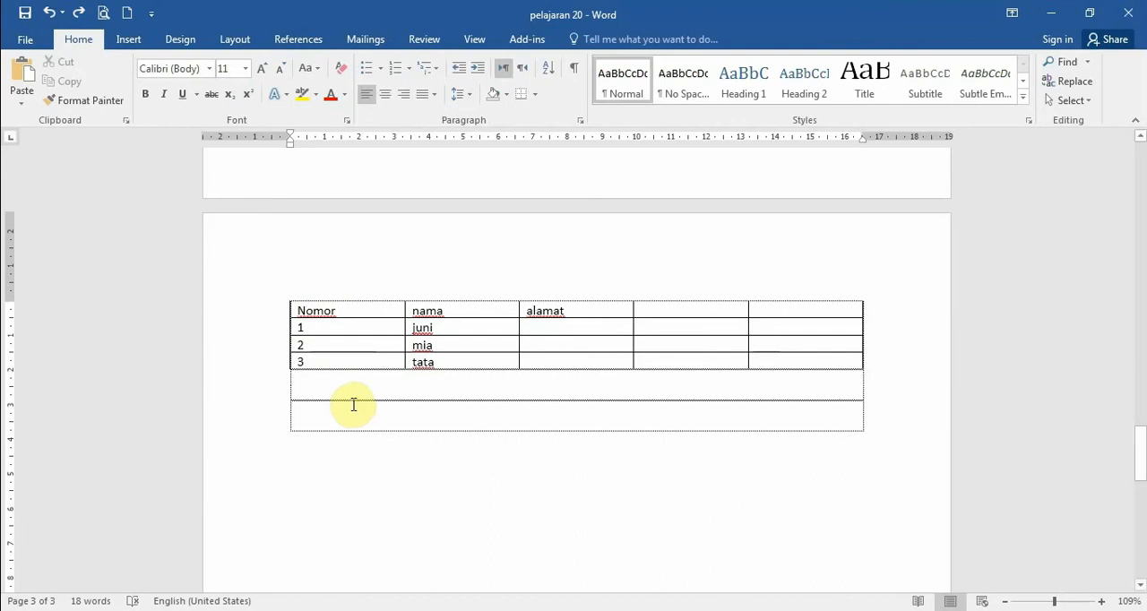
- Select each of the table's five columns in turn, go through them a second time, and deselect
{"action": "left_click_drag", "start_coordinate": [366, 308], "coordinate": [366, 361]}
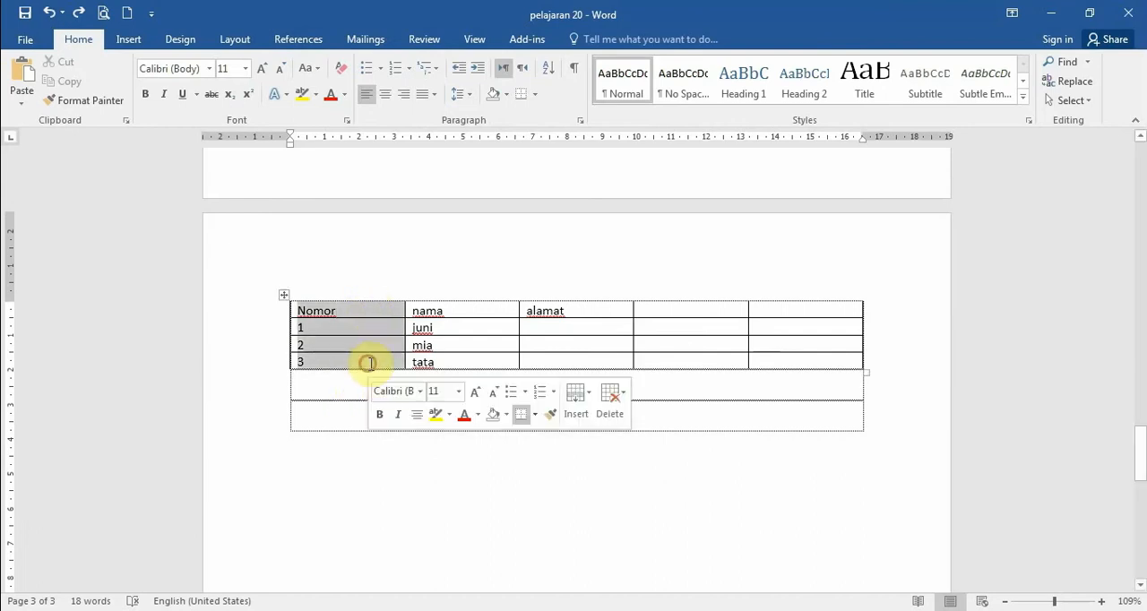
{"action": "left_click_drag", "start_coordinate": [475, 310], "coordinate": [468, 361]}
{"action": "left_click", "coordinate": [579, 299]}
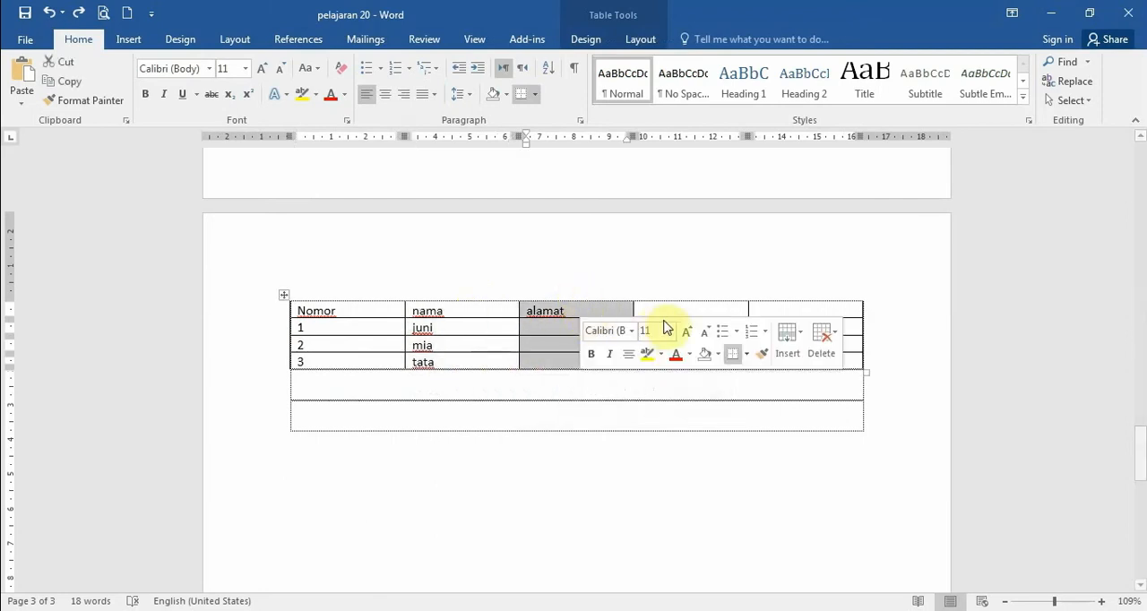
{"action": "left_click_drag", "start_coordinate": [684, 309], "coordinate": [684, 360]}
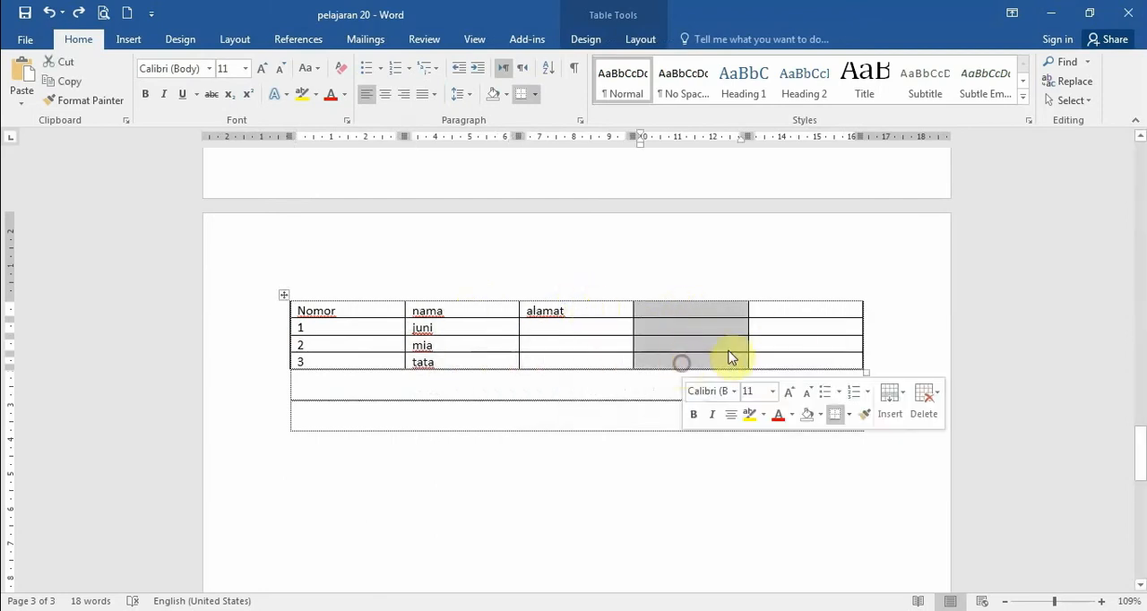
{"action": "left_click_drag", "start_coordinate": [795, 308], "coordinate": [789, 361]}
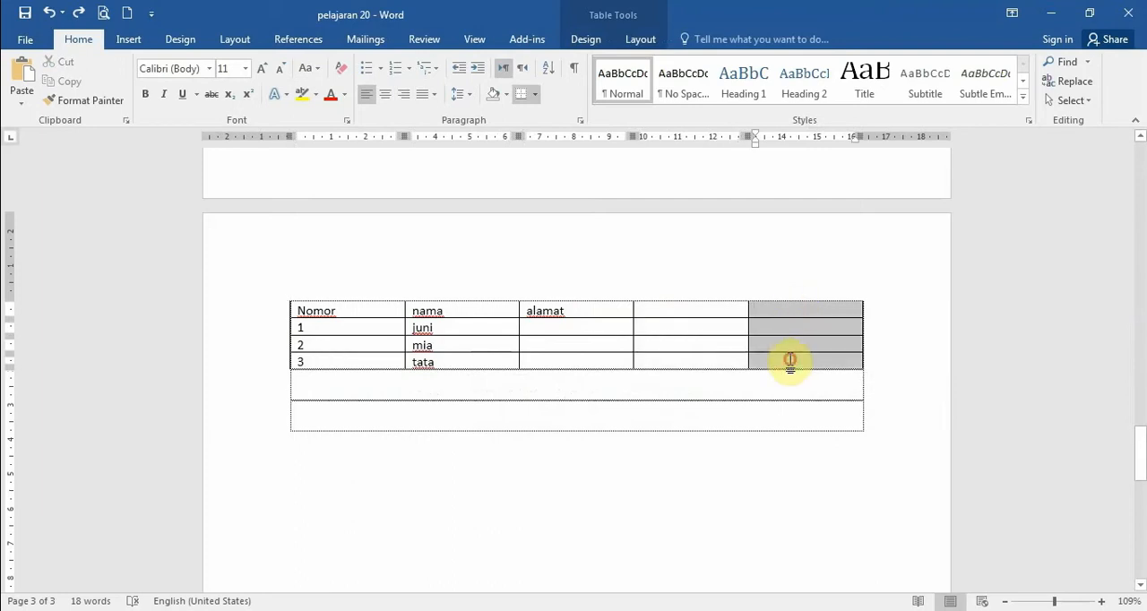
{"action": "left_click", "coordinate": [360, 313]}
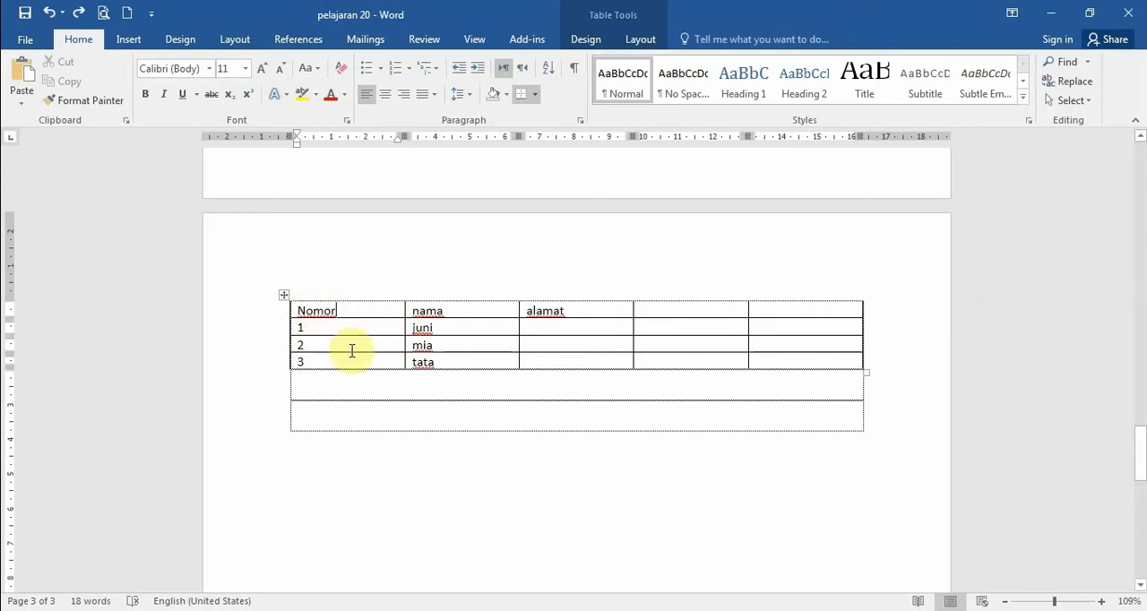
{"action": "left_click_drag", "start_coordinate": [356, 311], "coordinate": [356, 367]}
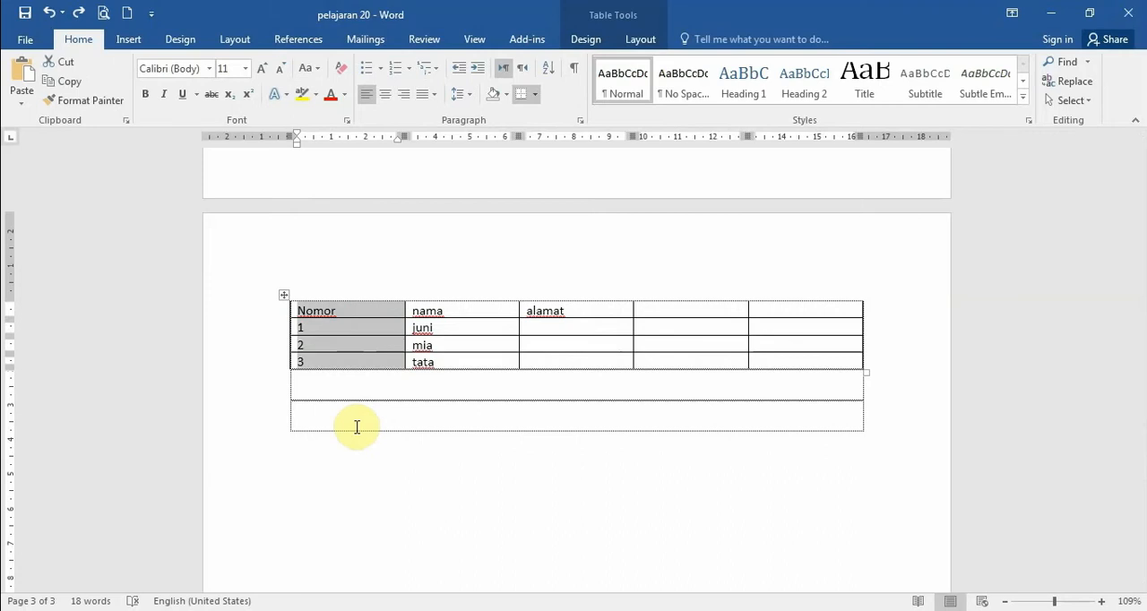
{"action": "left_click_drag", "start_coordinate": [450, 310], "coordinate": [464, 355]}
{"action": "left_click_drag", "start_coordinate": [606, 314], "coordinate": [597, 371]}
{"action": "left_click", "coordinate": [568, 361]}
{"action": "left_click_drag", "start_coordinate": [638, 318], "coordinate": [658, 359]}
{"action": "left_click", "coordinate": [801, 312]}
{"action": "left_click_drag", "start_coordinate": [801, 312], "coordinate": [801, 361]}
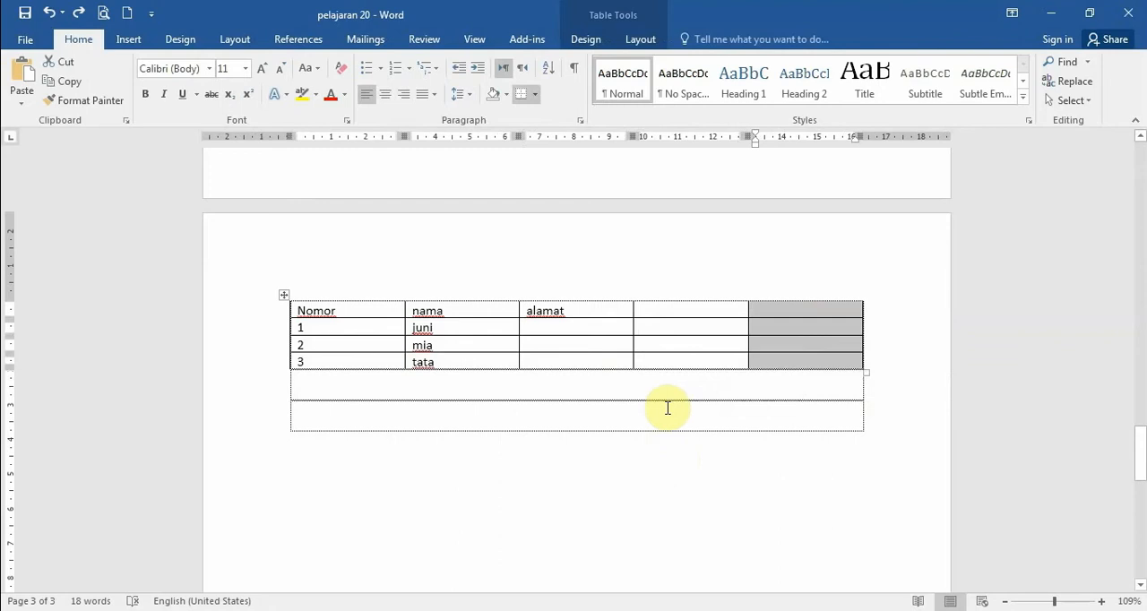
{"action": "left_click", "coordinate": [670, 406]}
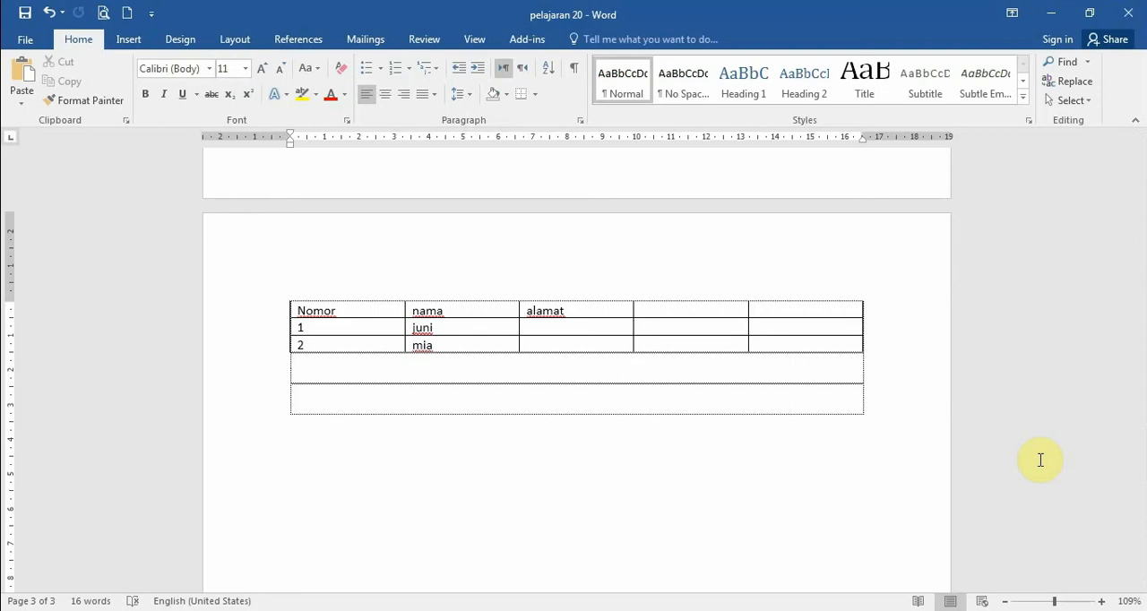
- Place the cursor in each cell of the table's first two rows in turn, and leave the table
{"action": "left_click", "coordinate": [386, 300]}
{"action": "left_click", "coordinate": [464, 310]}
{"action": "left_click", "coordinate": [580, 309]}
{"action": "left_click", "coordinate": [686, 311]}
{"action": "left_click", "coordinate": [785, 311]}
{"action": "left_click", "coordinate": [374, 327]}
{"action": "left_click", "coordinate": [454, 327]}
{"action": "left_click", "coordinate": [571, 327]}
{"action": "left_click", "coordinate": [659, 327]}
{"action": "left_click", "coordinate": [785, 327]}
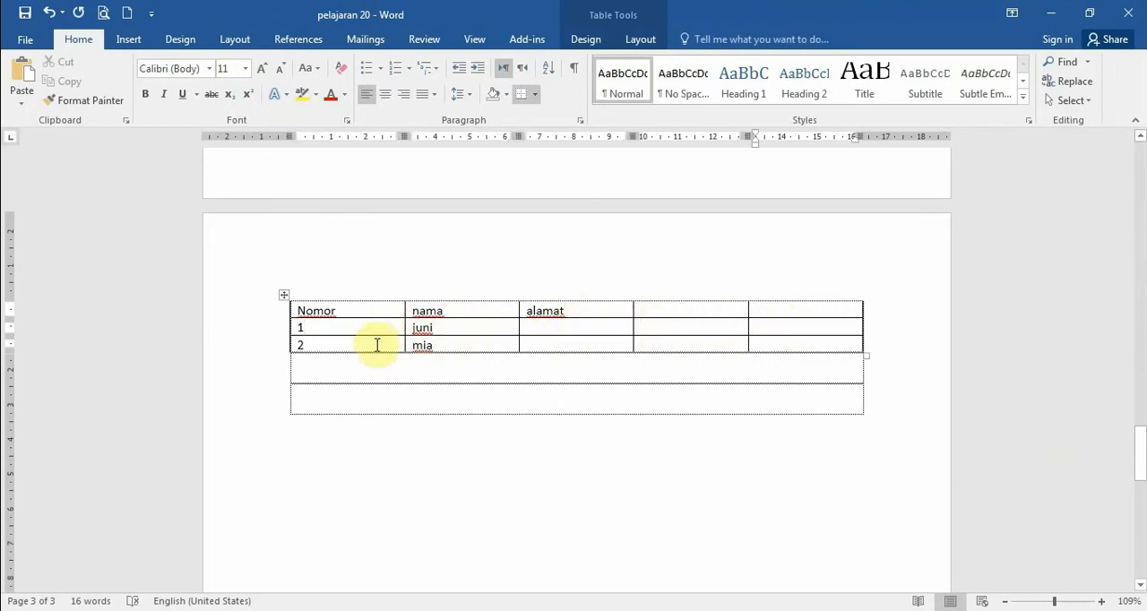
{"action": "left_click", "coordinate": [373, 399]}
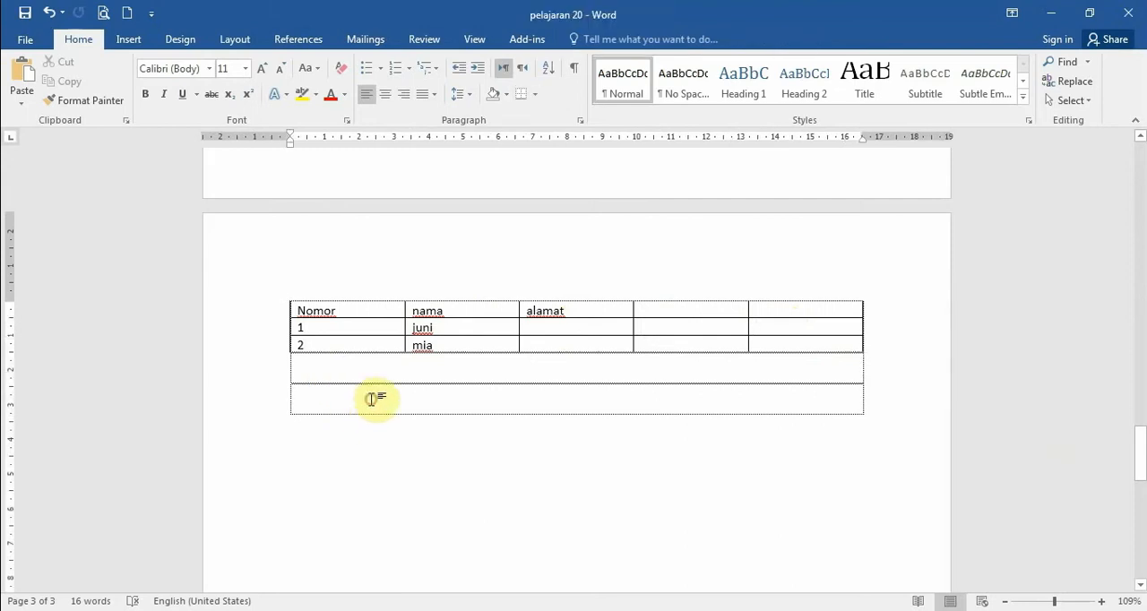
- Select and slightly move the whole three-row table, and resize it to about 9 cm wide with much taller rows
{"action": "left_click", "coordinate": [357, 310]}
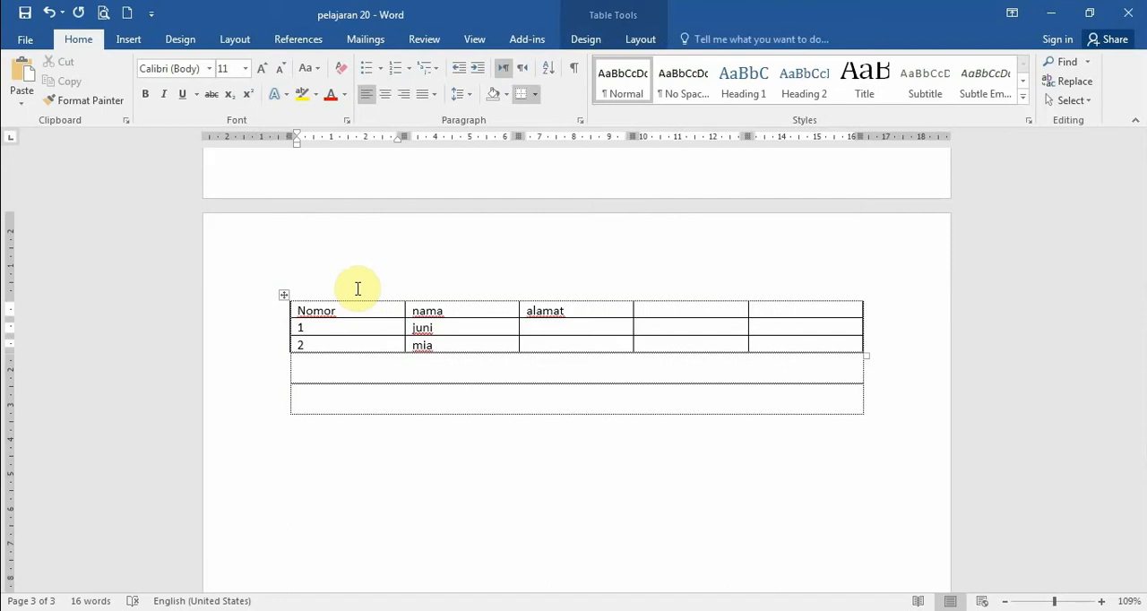
{"action": "left_click", "coordinate": [282, 295]}
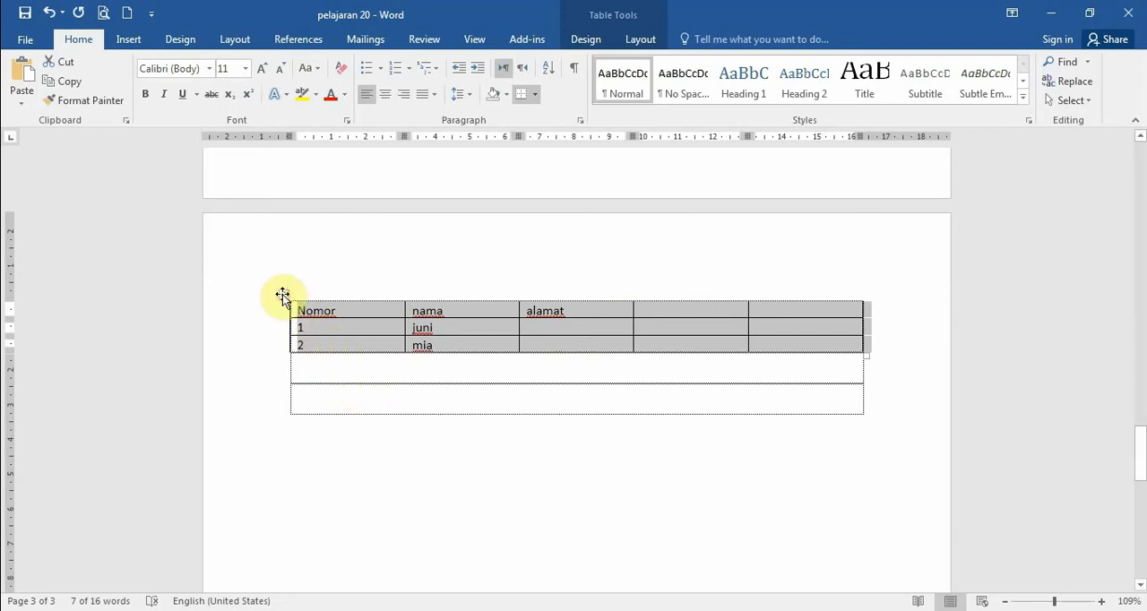
{"action": "mouse_move", "coordinate": [287, 296]}
{"action": "left_mouse_down"}
{"action": "mouse_move", "coordinate": [385, 302]}
{"action": "mouse_move", "coordinate": [278, 347]}
{"action": "mouse_move", "coordinate": [283, 296]}
{"action": "left_mouse_up"}
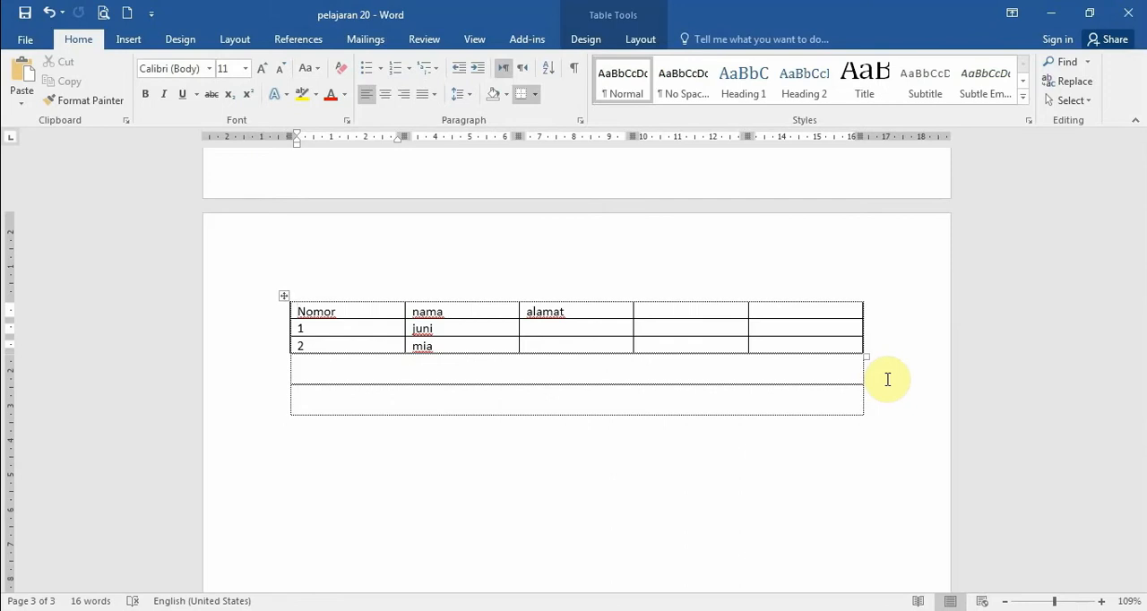
{"action": "left_click_drag", "start_coordinate": [866, 361], "coordinate": [605, 538]}
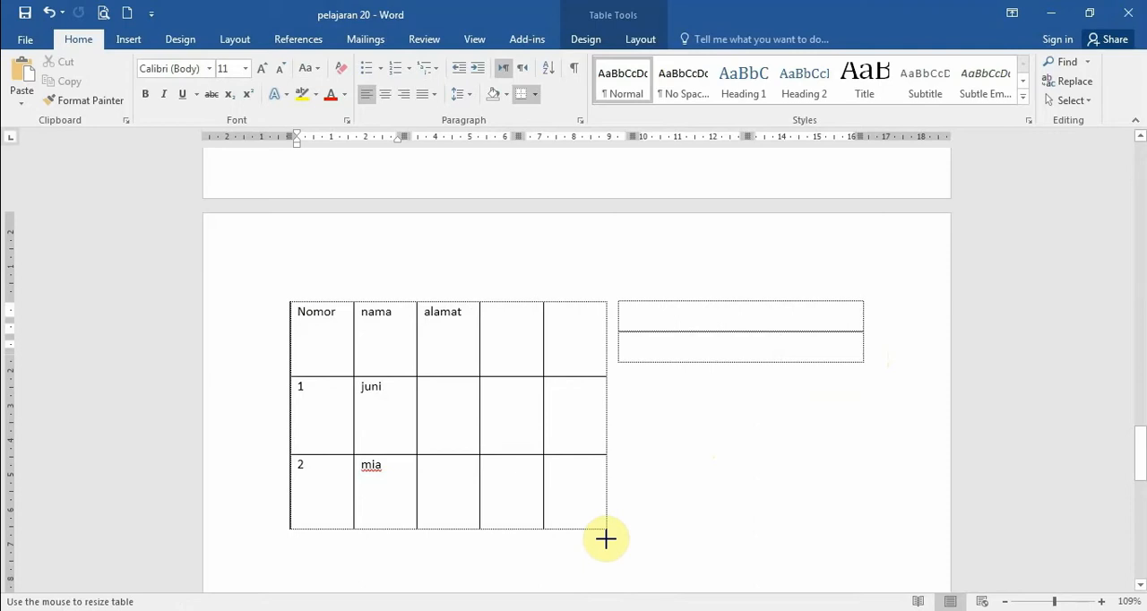
{"action": "left_click_drag", "start_coordinate": [605, 538], "coordinate": [604, 539]}
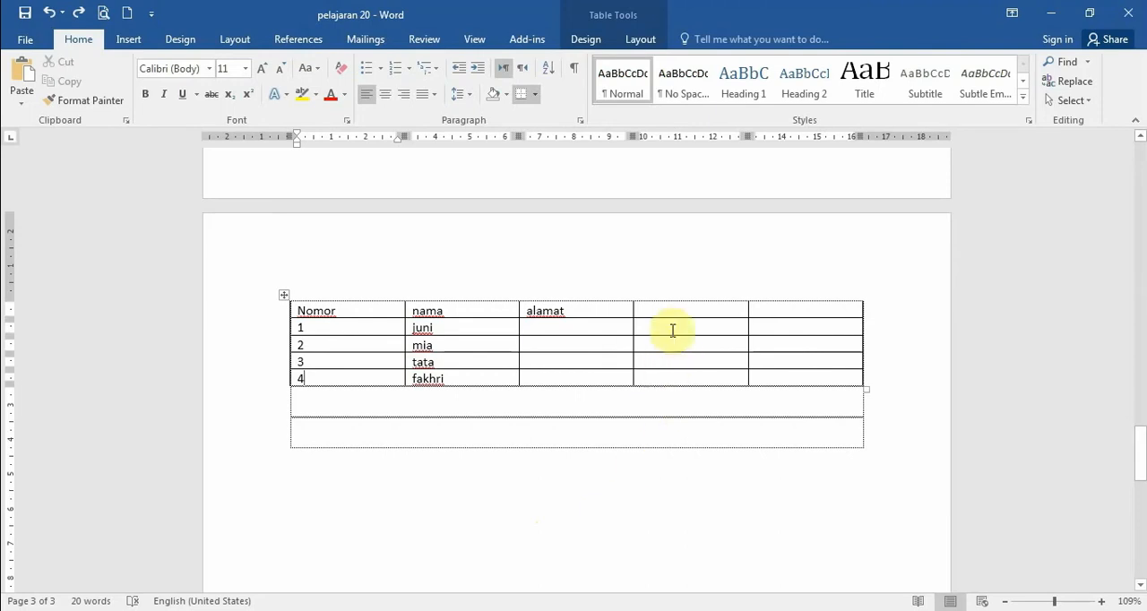
- Go through the Insert Cells options for the "juni" cell and insert a cell there with Shift cells down
{"action": "left_click", "coordinate": [494, 322]}
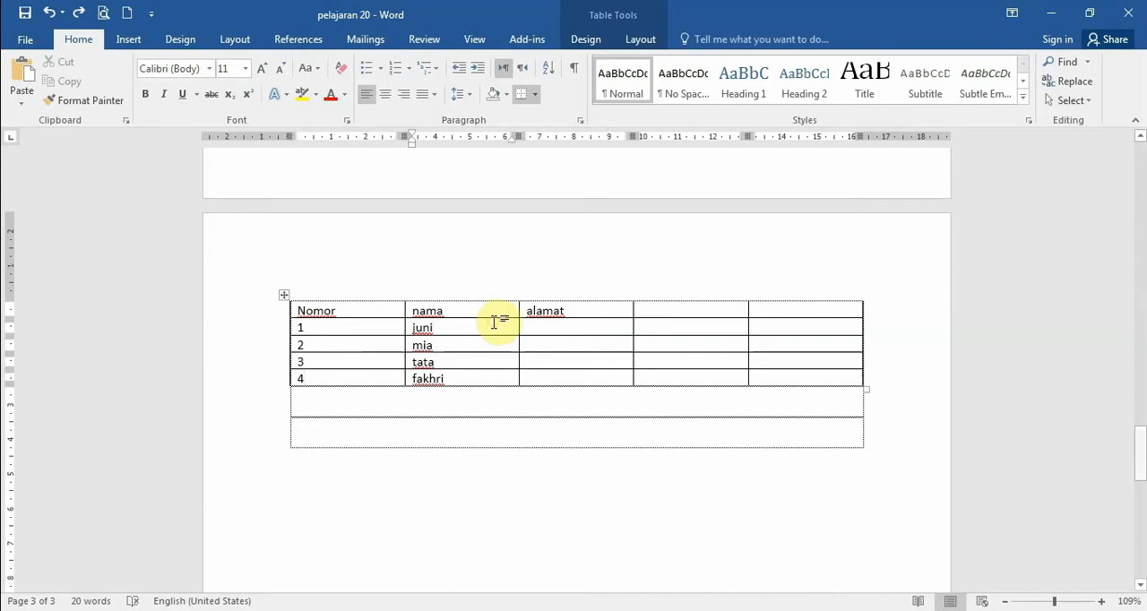
{"action": "right_click", "coordinate": [442, 334]}
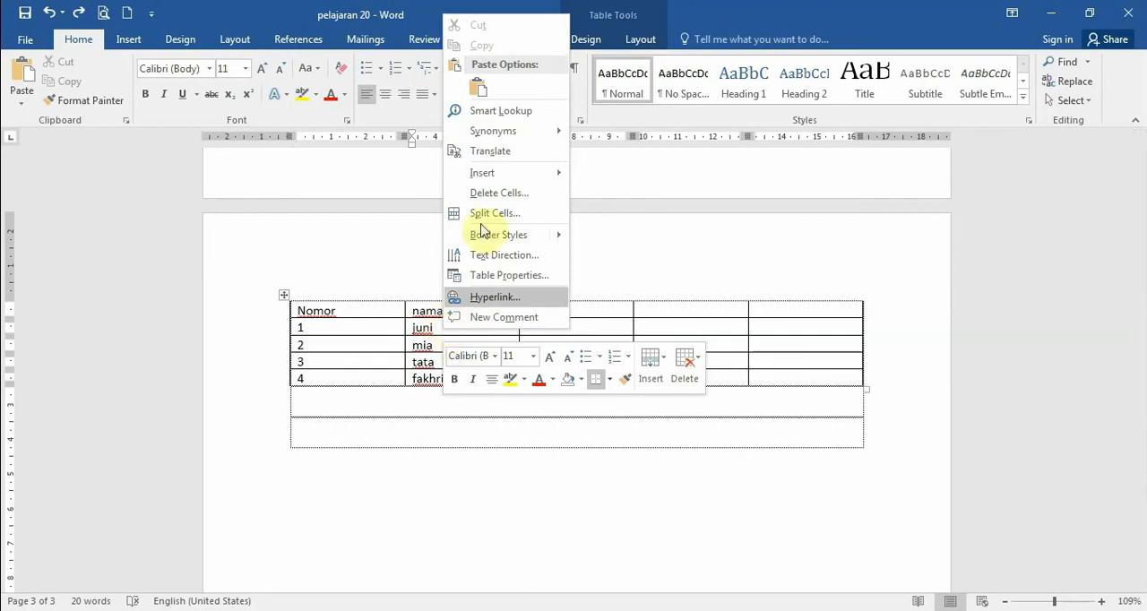
{"action": "mouse_move", "coordinate": [508, 181]}
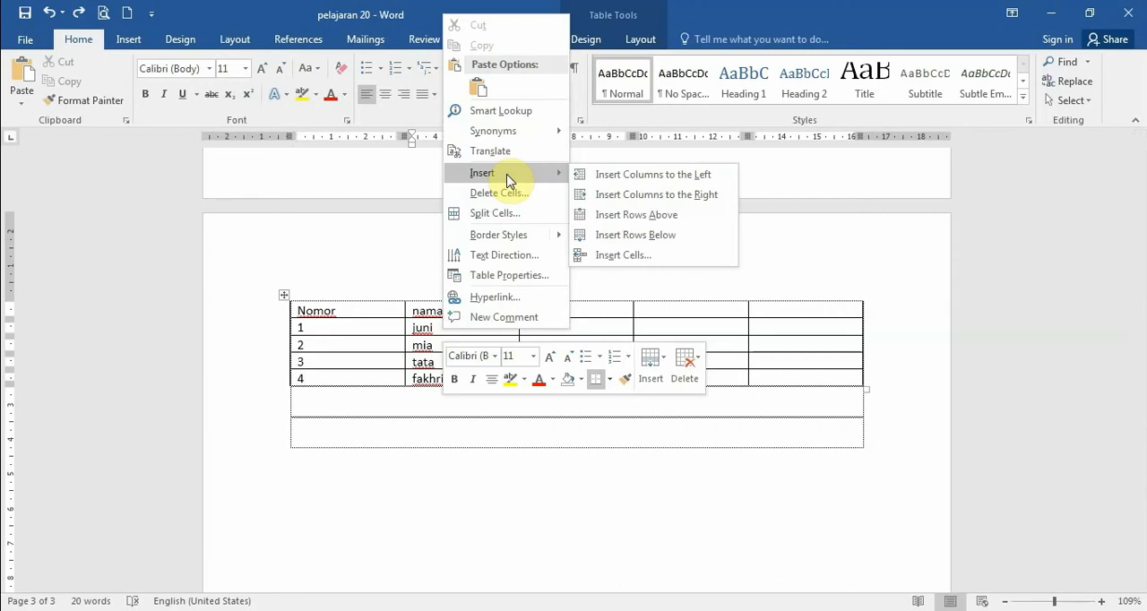
{"action": "left_click", "coordinate": [638, 255]}
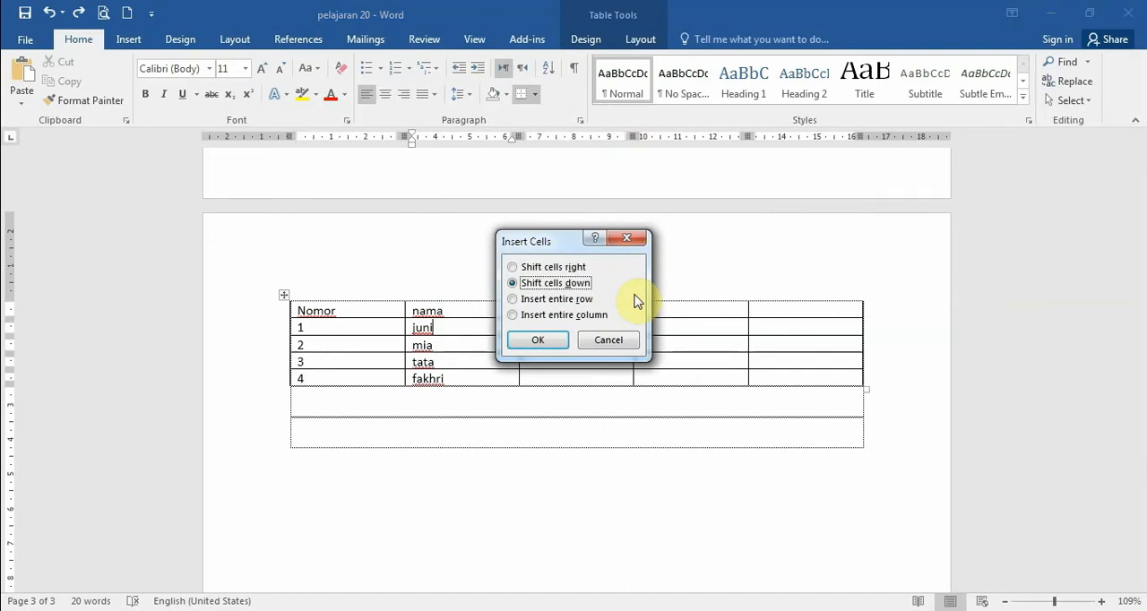
{"action": "left_click_drag", "start_coordinate": [538, 241], "coordinate": [603, 230]}
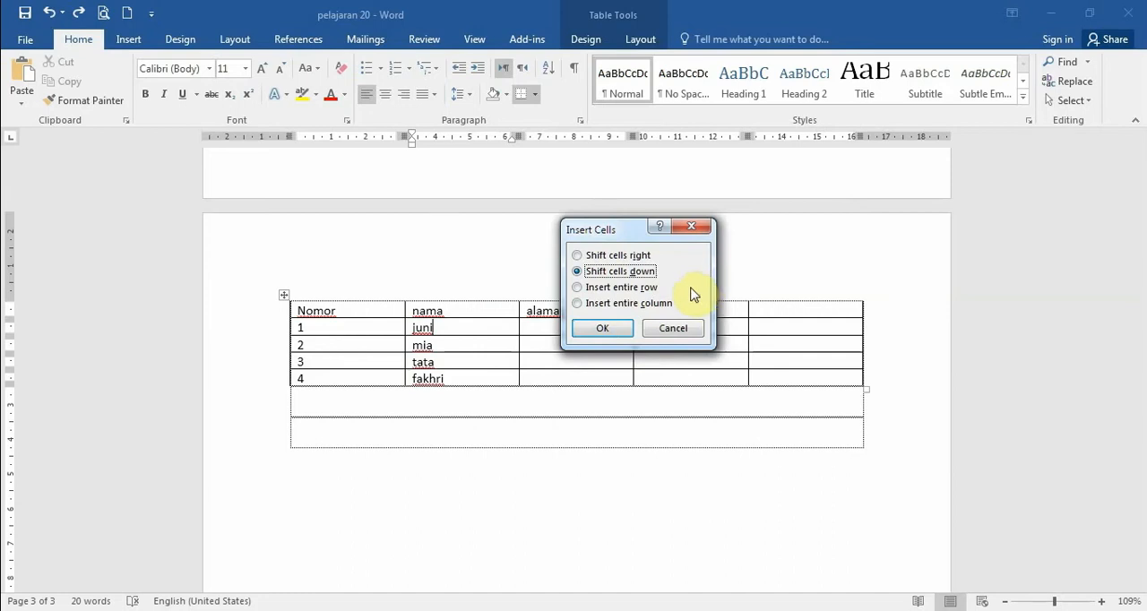
{"action": "left_click", "coordinate": [579, 256]}
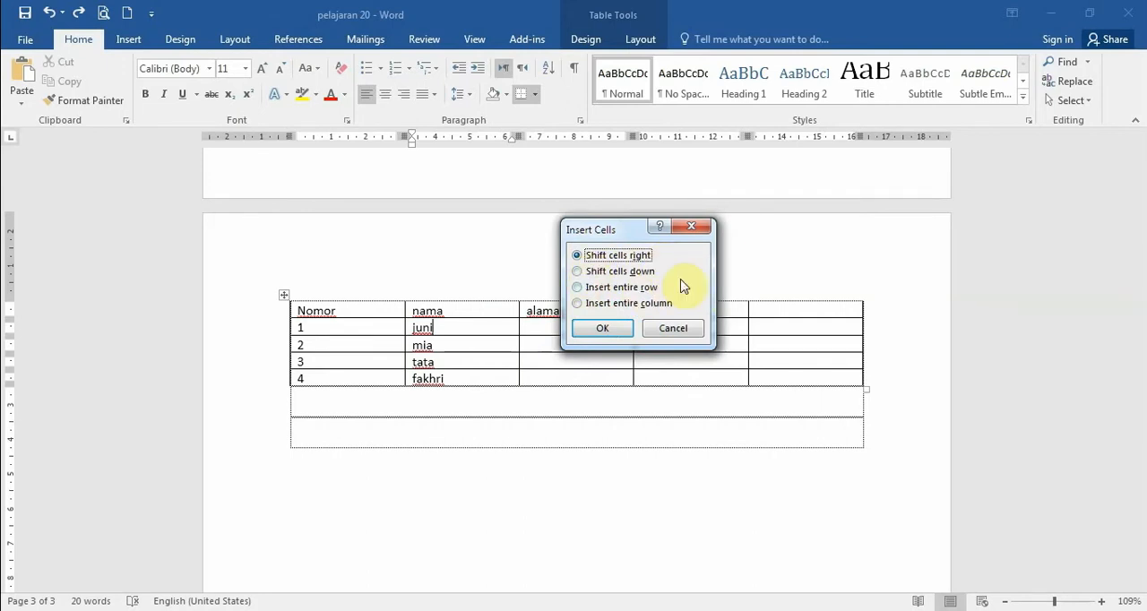
{"action": "left_click", "coordinate": [578, 271]}
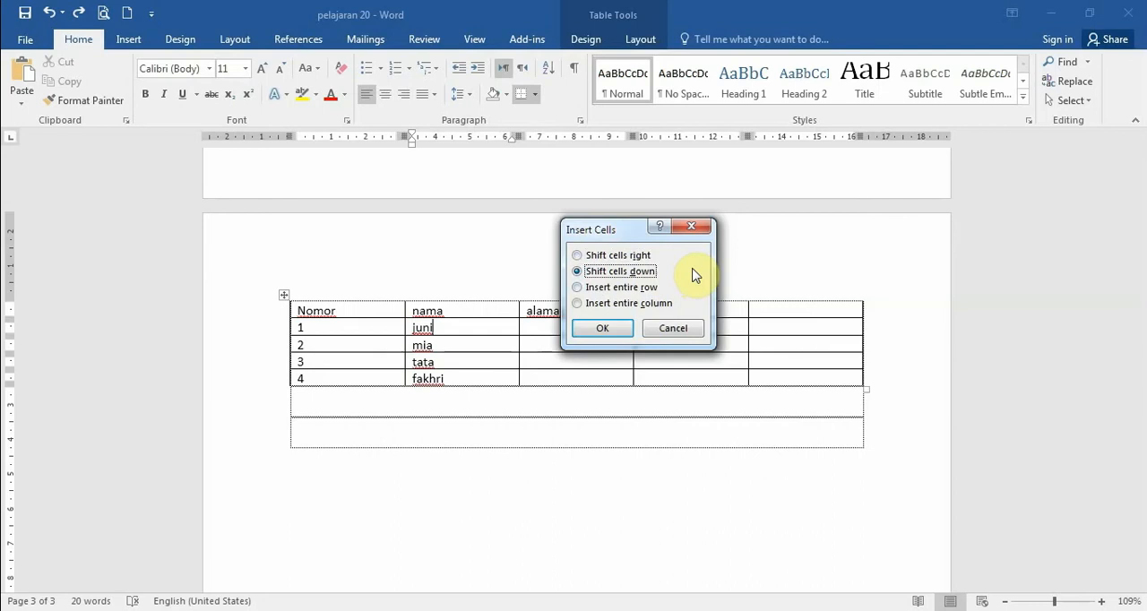
{"action": "left_click", "coordinate": [590, 289]}
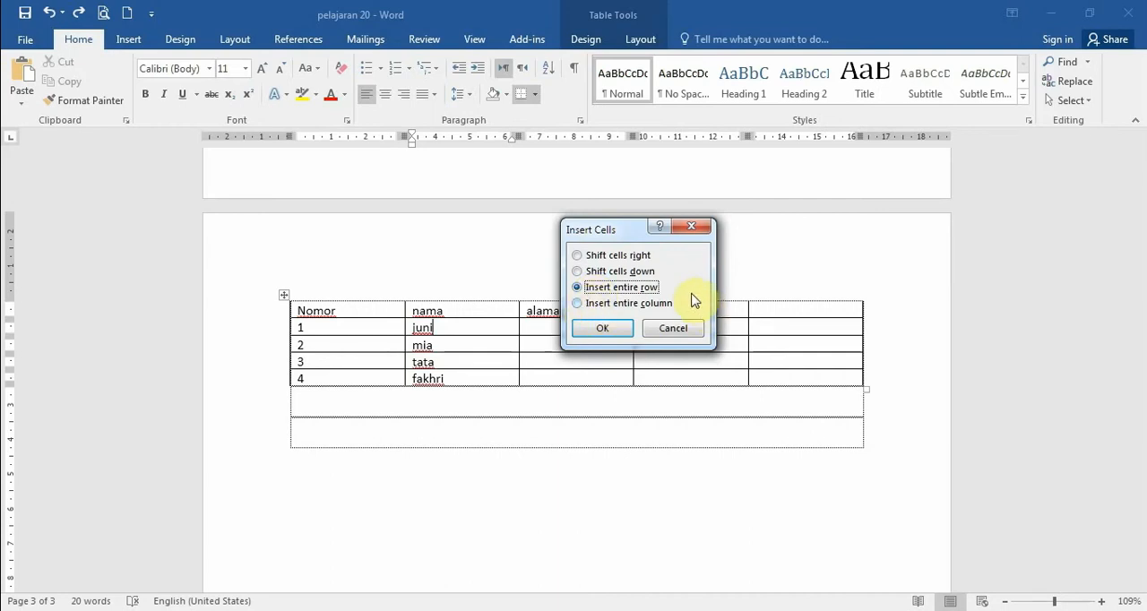
{"action": "left_click", "coordinate": [577, 303]}
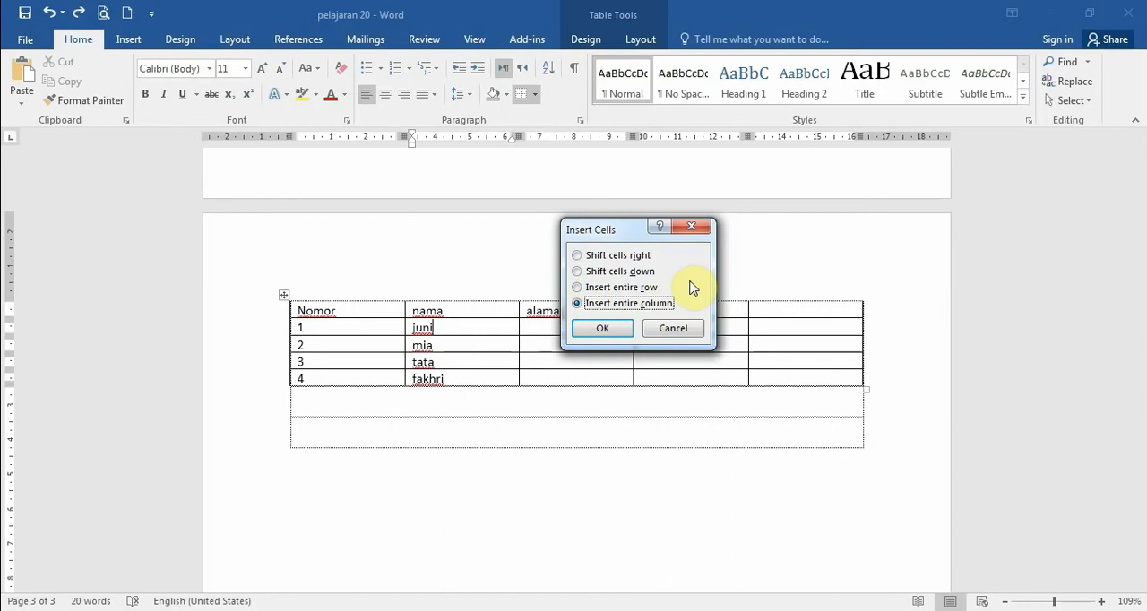
{"action": "left_click", "coordinate": [583, 271]}
{"action": "left_click", "coordinate": [602, 329]}
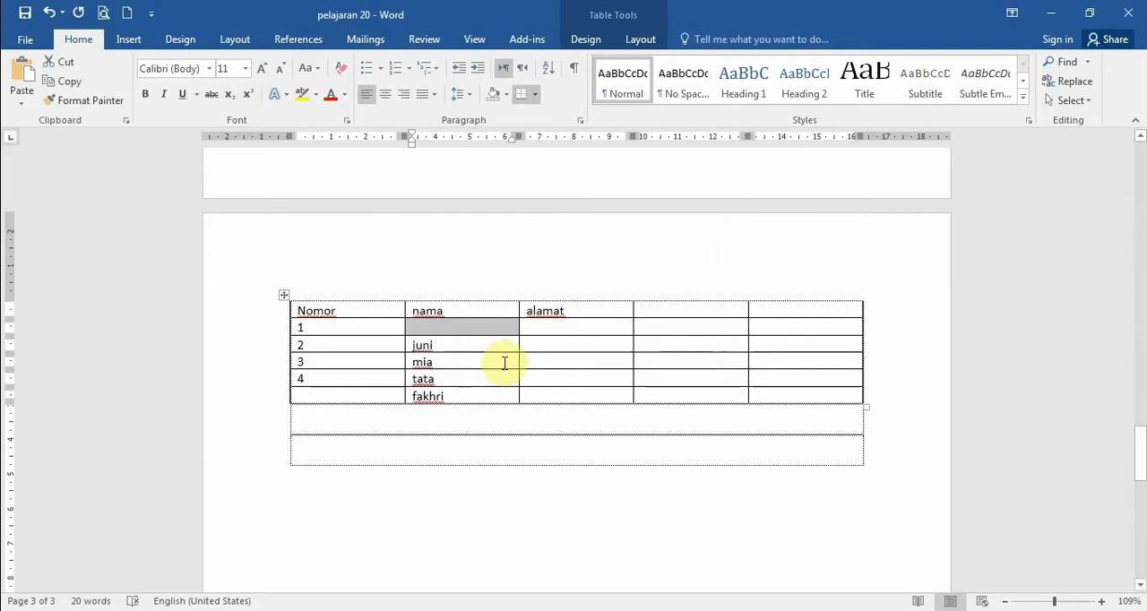
- Place the cursor in the new empty cell under nama and undo the cell insertion
{"action": "left_click", "coordinate": [448, 350]}
{"action": "left_click", "coordinate": [456, 329]}
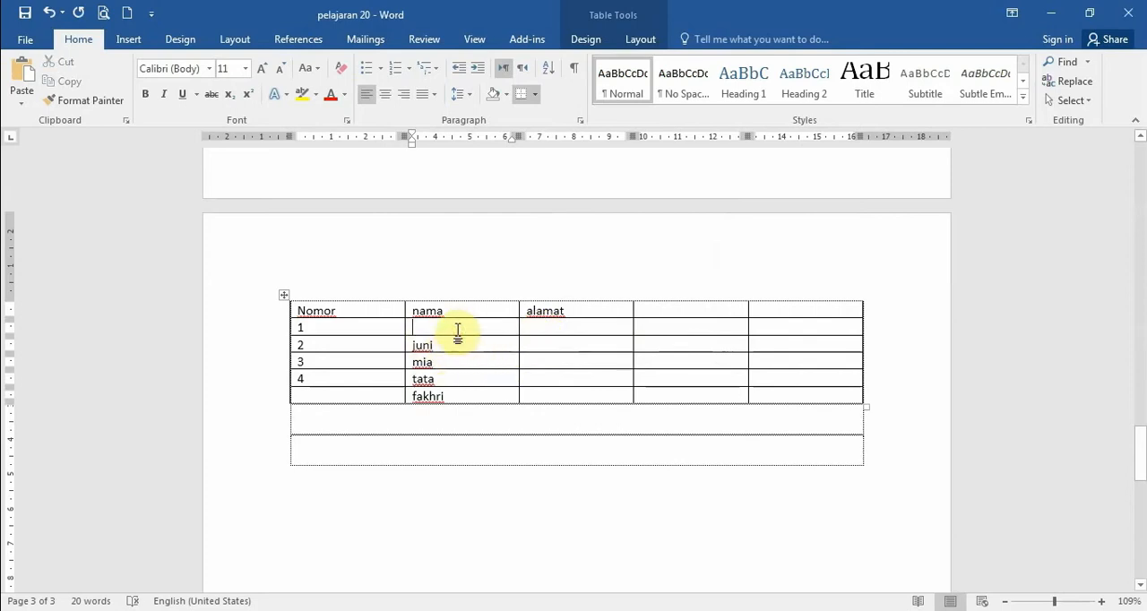
{"action": "key", "text": "ctrl+z"}
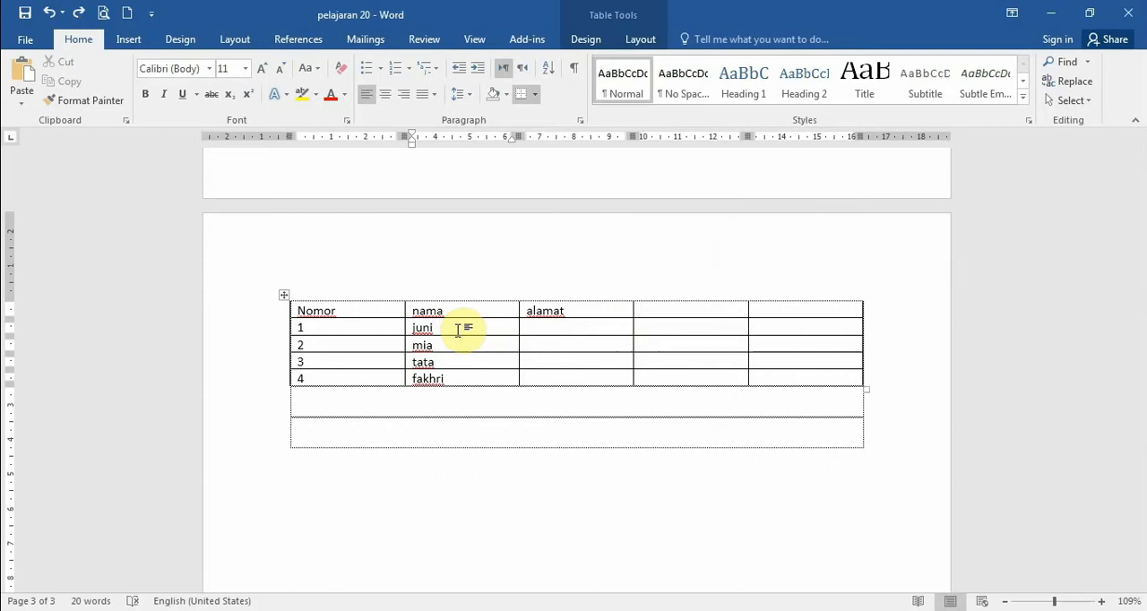
- Go through the Delete Cells options for the empty header cell beside alamat, delete its entire column, and undo the deletion
{"action": "left_click", "coordinate": [703, 310]}
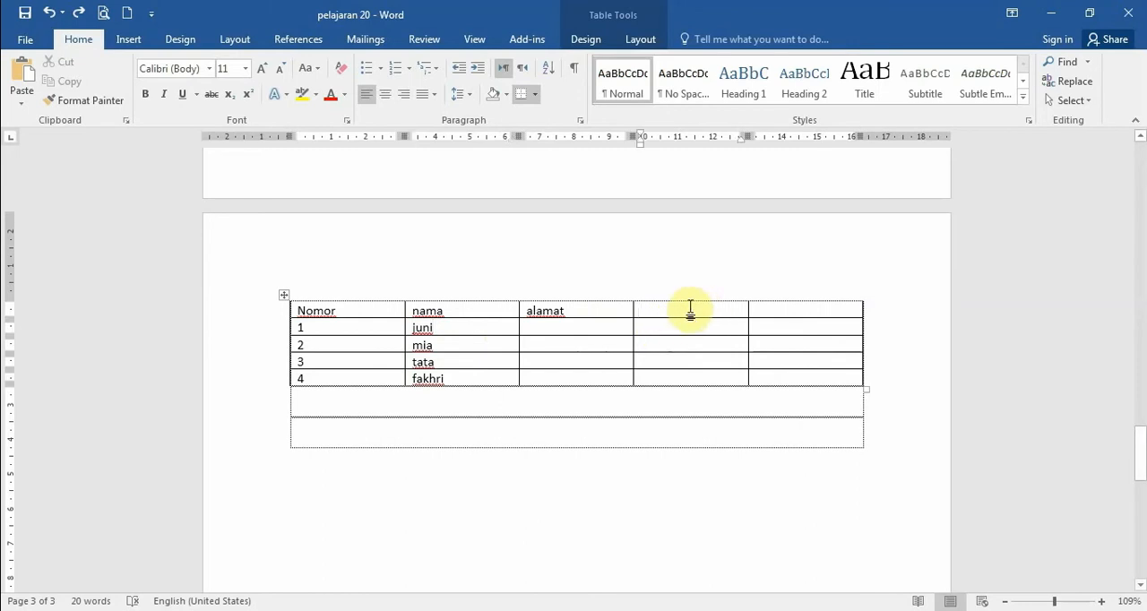
{"action": "right_click", "coordinate": [689, 310]}
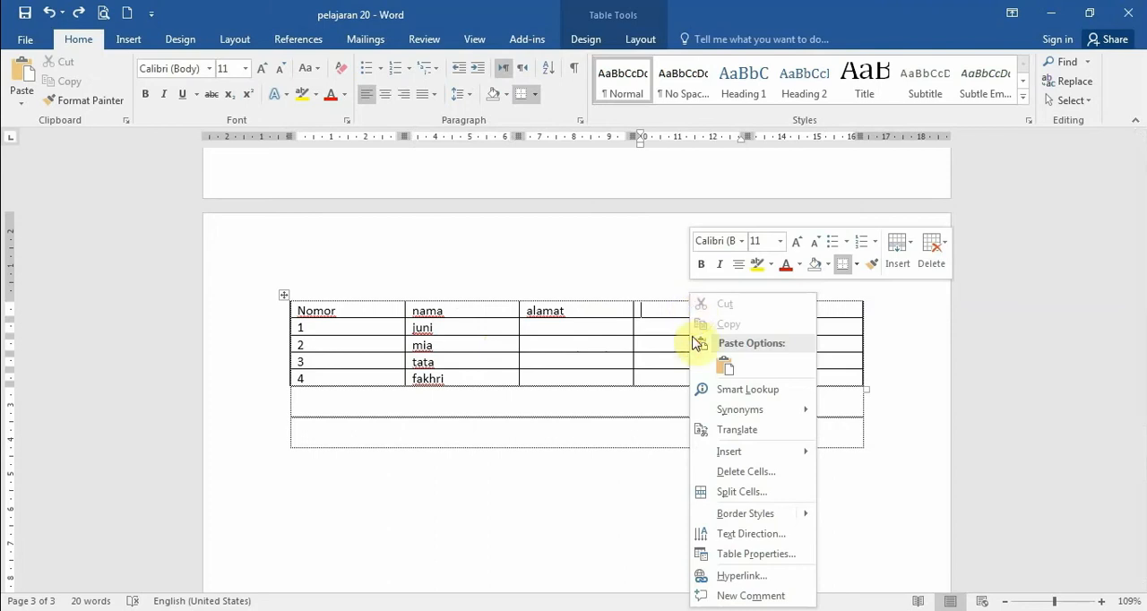
{"action": "left_click", "coordinate": [778, 470]}
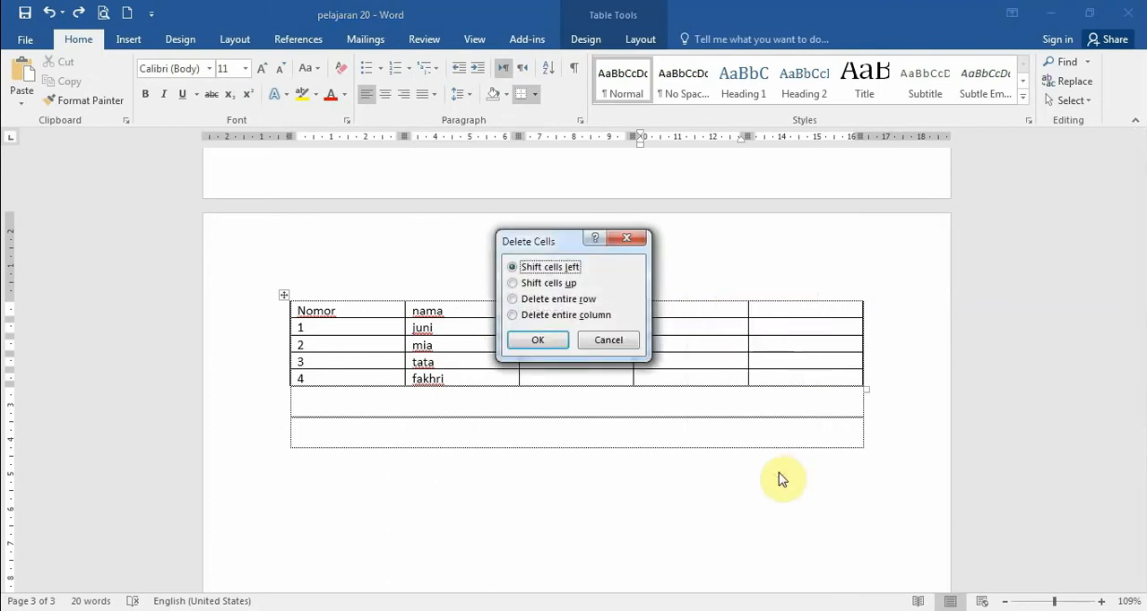
{"action": "left_click_drag", "start_coordinate": [565, 240], "coordinate": [492, 204]}
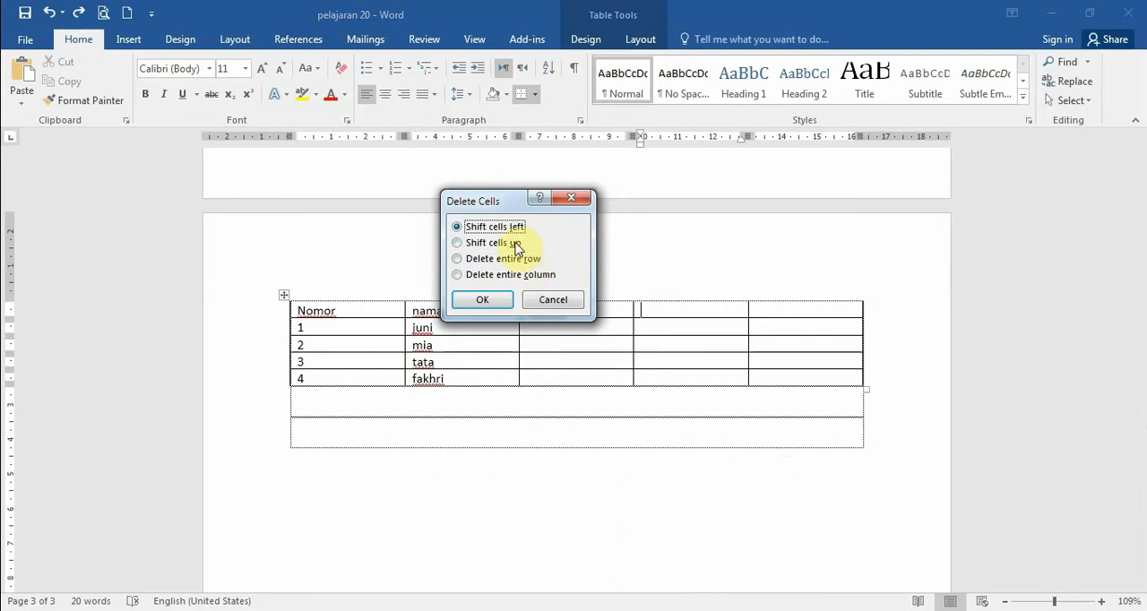
{"action": "left_click", "coordinate": [466, 245]}
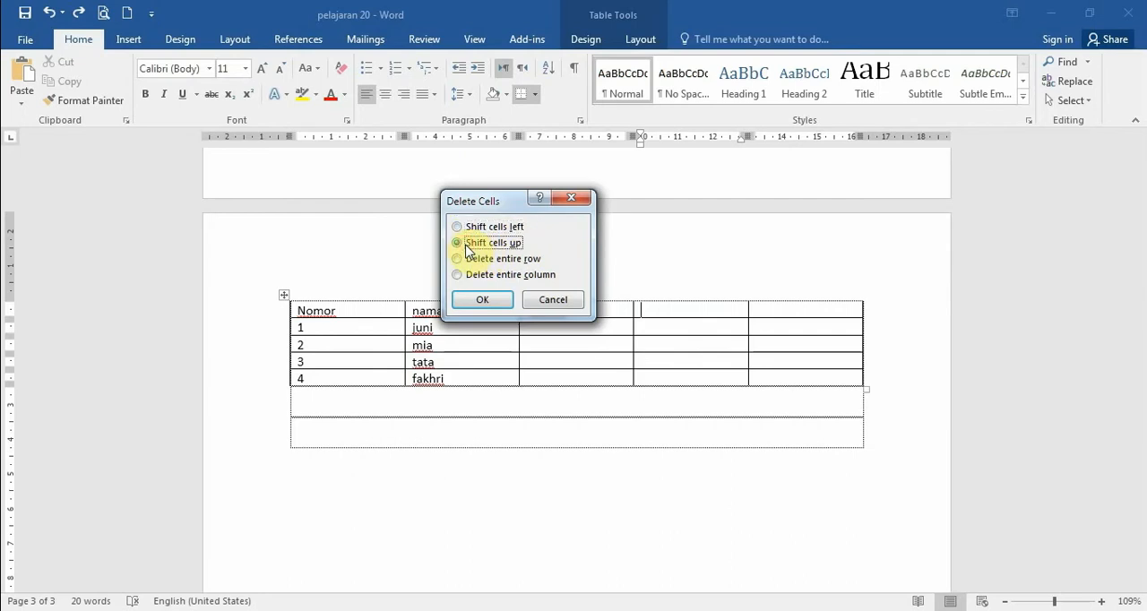
{"action": "left_click", "coordinate": [463, 227]}
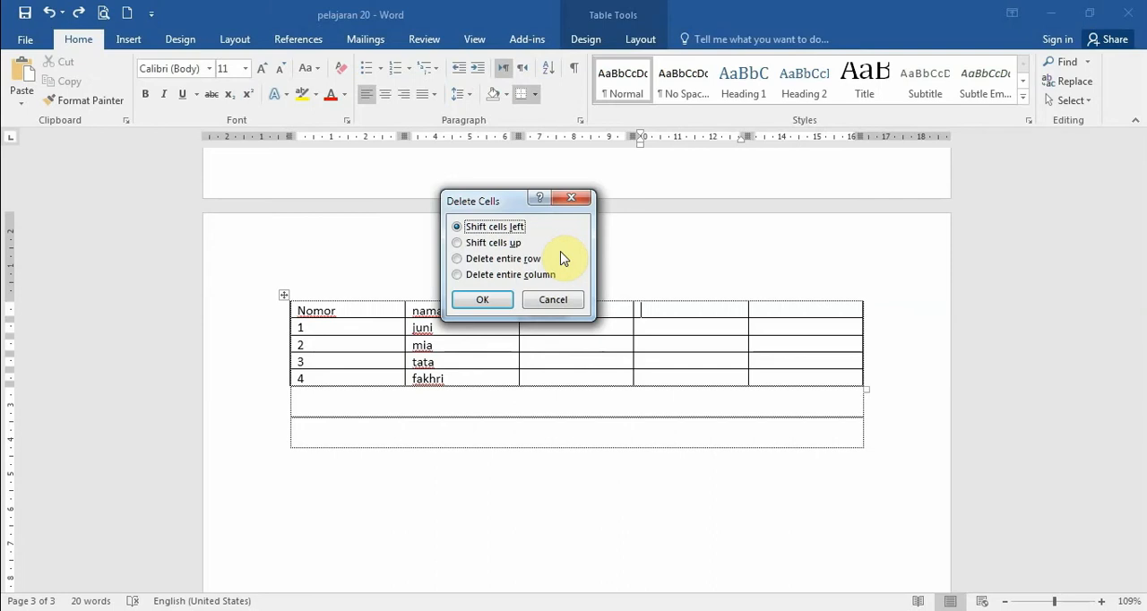
{"action": "left_click", "coordinate": [465, 275]}
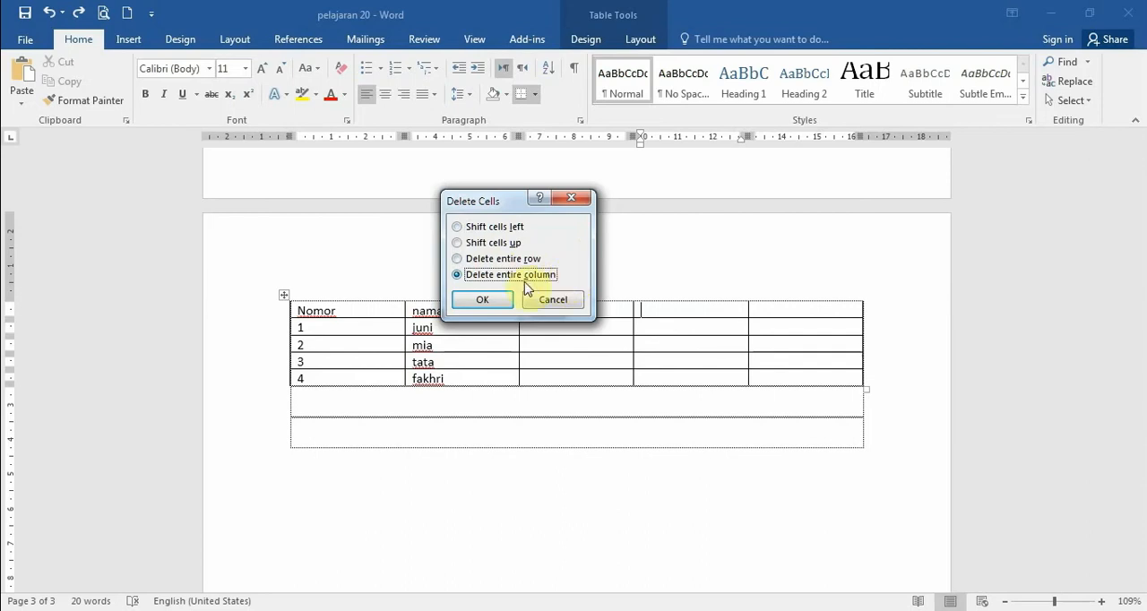
{"action": "left_click", "coordinate": [496, 305]}
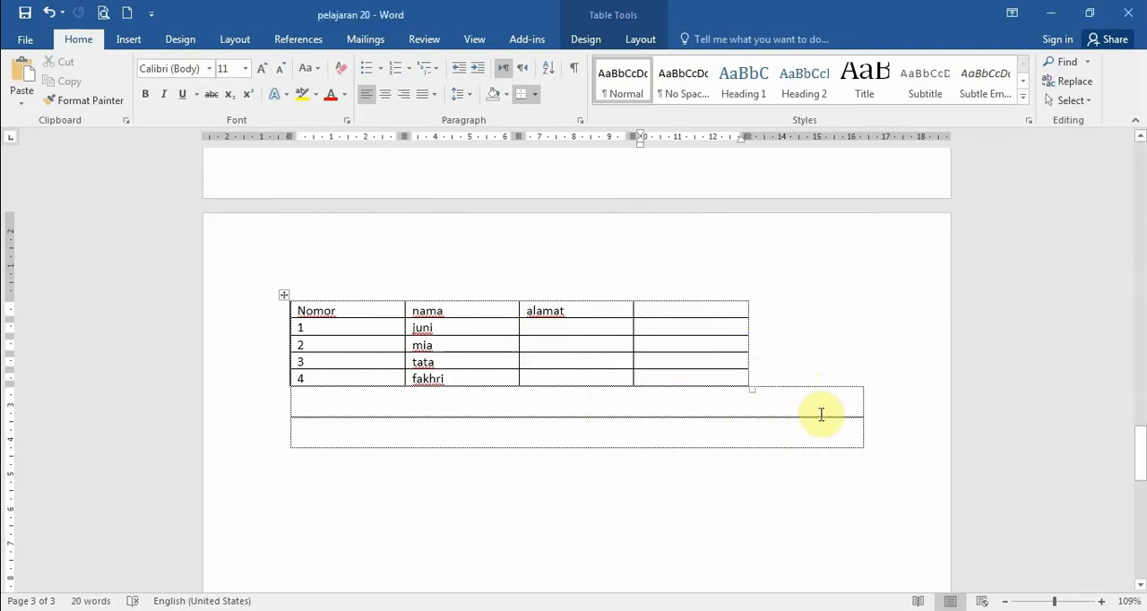
{"action": "key", "text": "ctrl+z"}
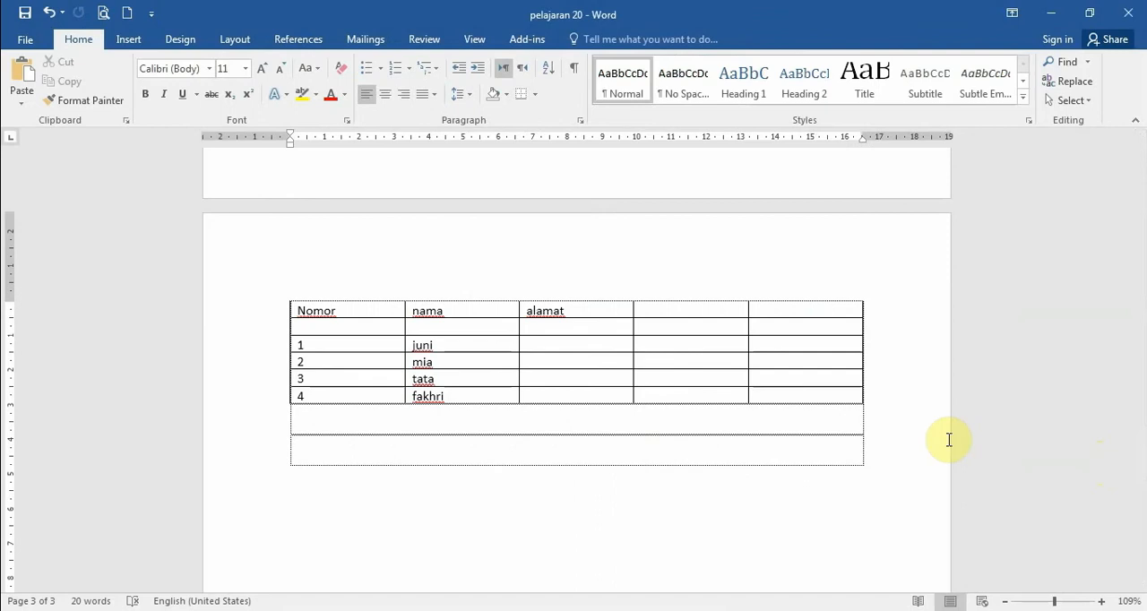
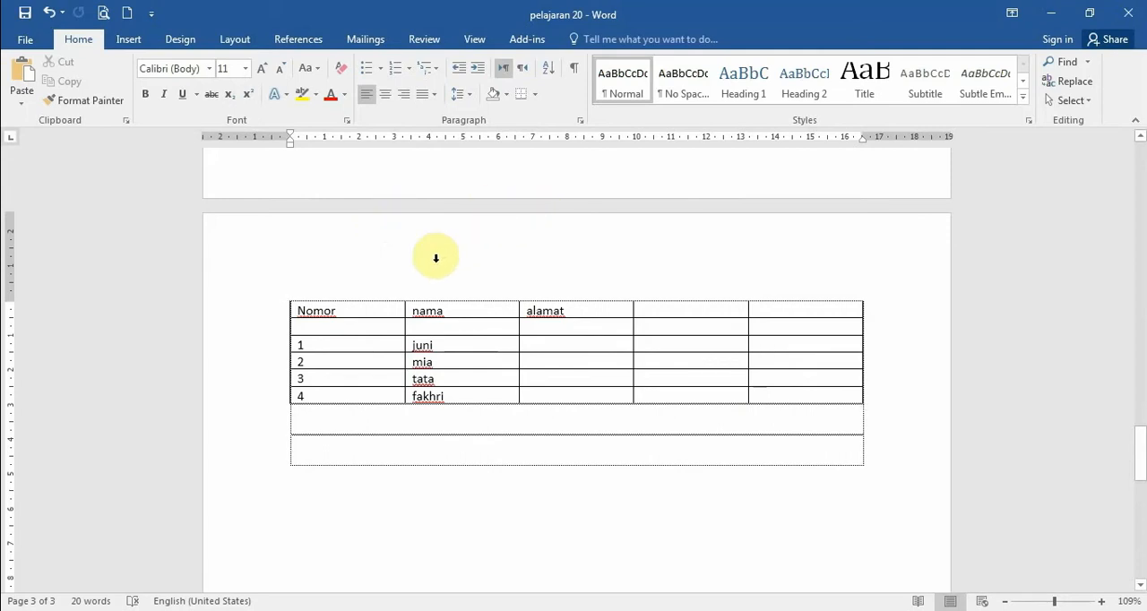
- Merge the Nomor header cell with the empty cell directly below it
{"action": "left_click_drag", "start_coordinate": [299, 313], "coordinate": [361, 325]}
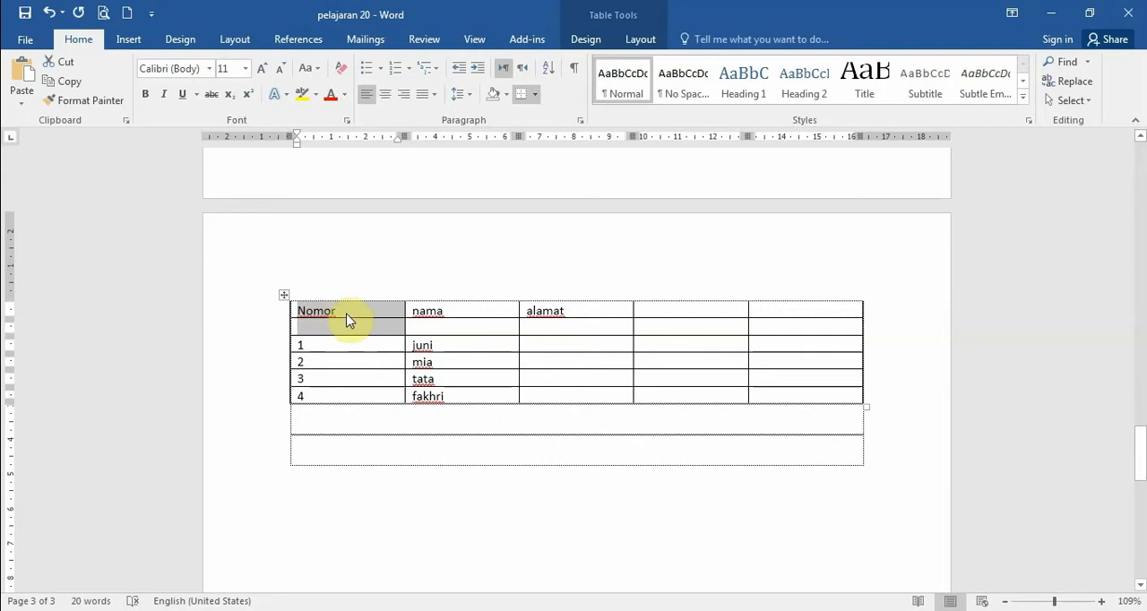
{"action": "left_click", "coordinate": [640, 40]}
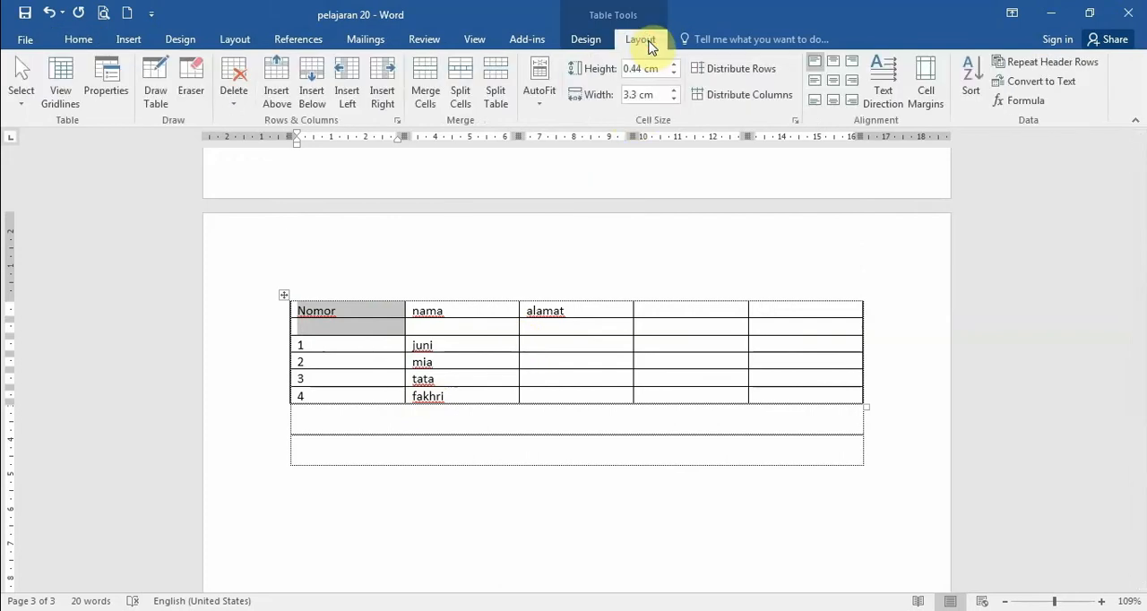
{"action": "left_click", "coordinate": [424, 96]}
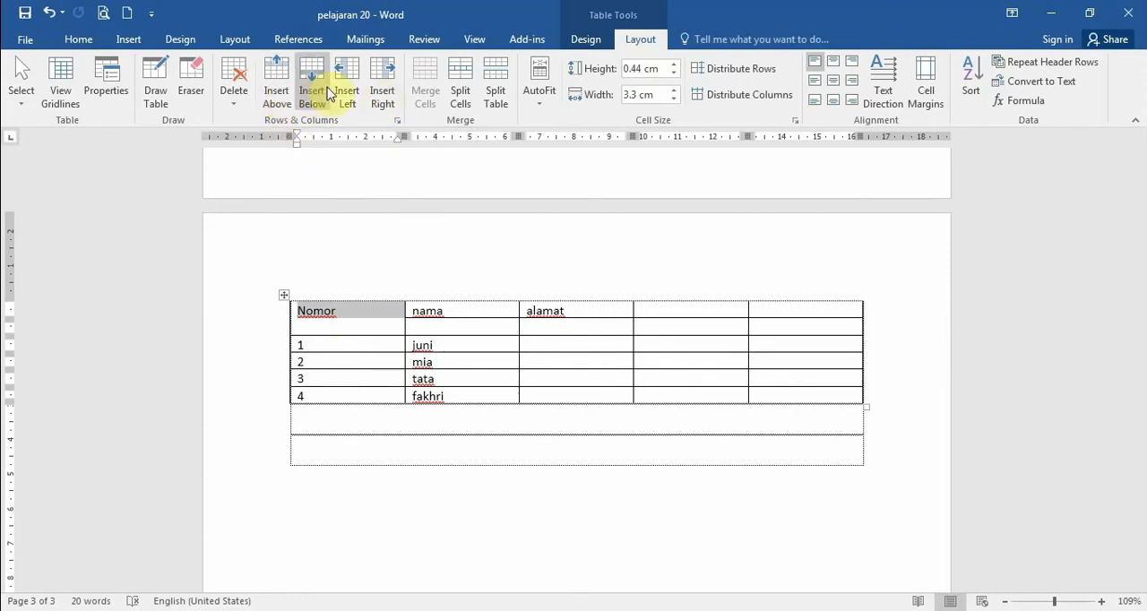
{"action": "left_click", "coordinate": [391, 311]}
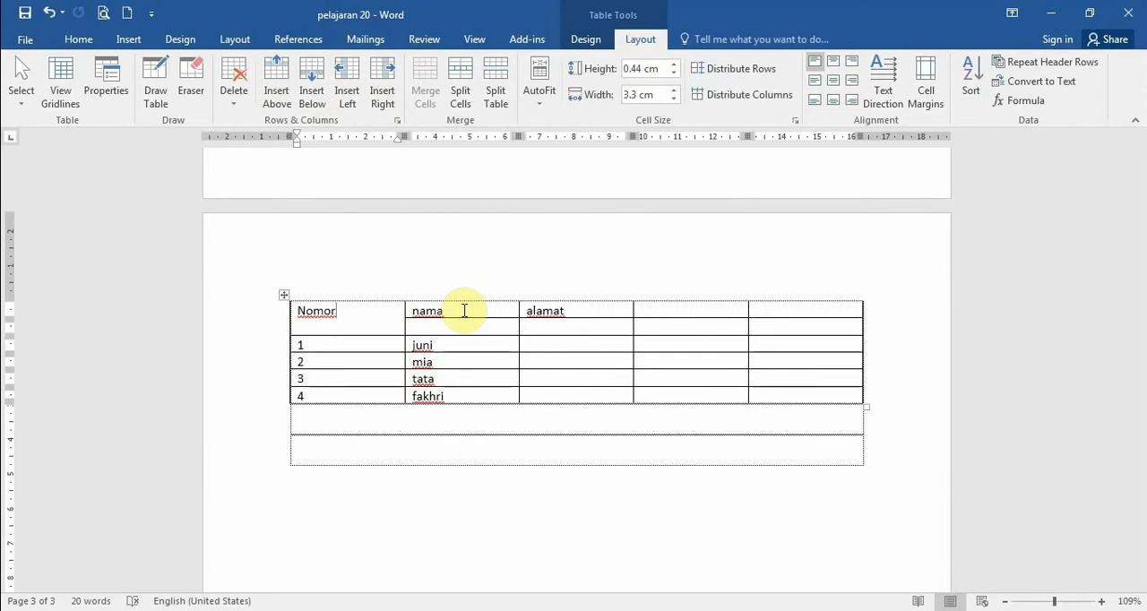
- Merge the nama header cell with the empty cell directly below it
{"action": "left_click_drag", "start_coordinate": [465, 311], "coordinate": [464, 330]}
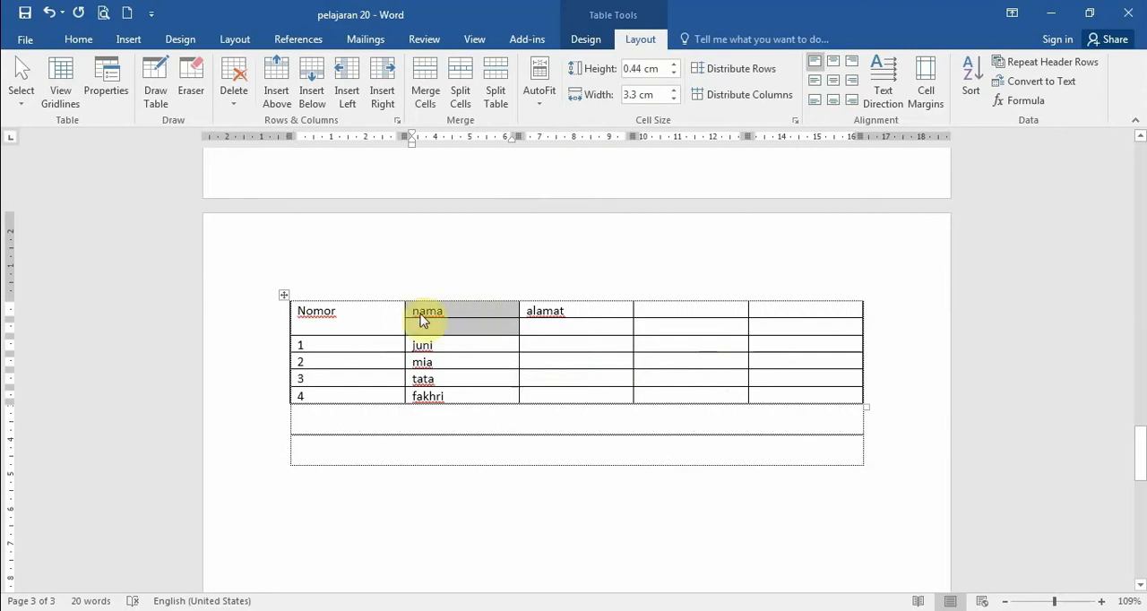
{"action": "right_click", "coordinate": [481, 331]}
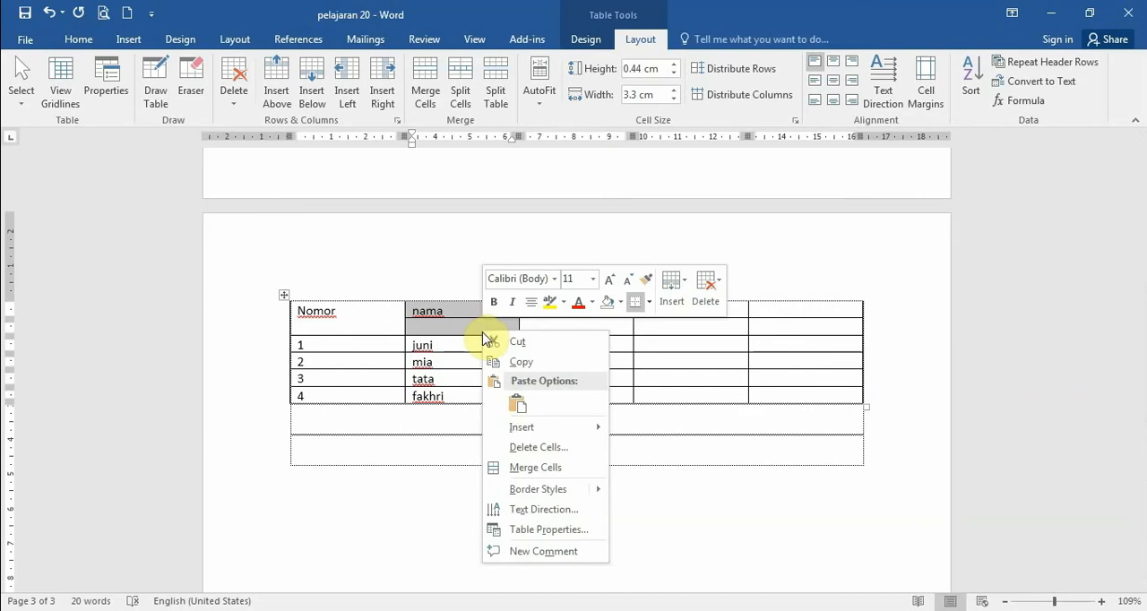
{"action": "left_click", "coordinate": [520, 467]}
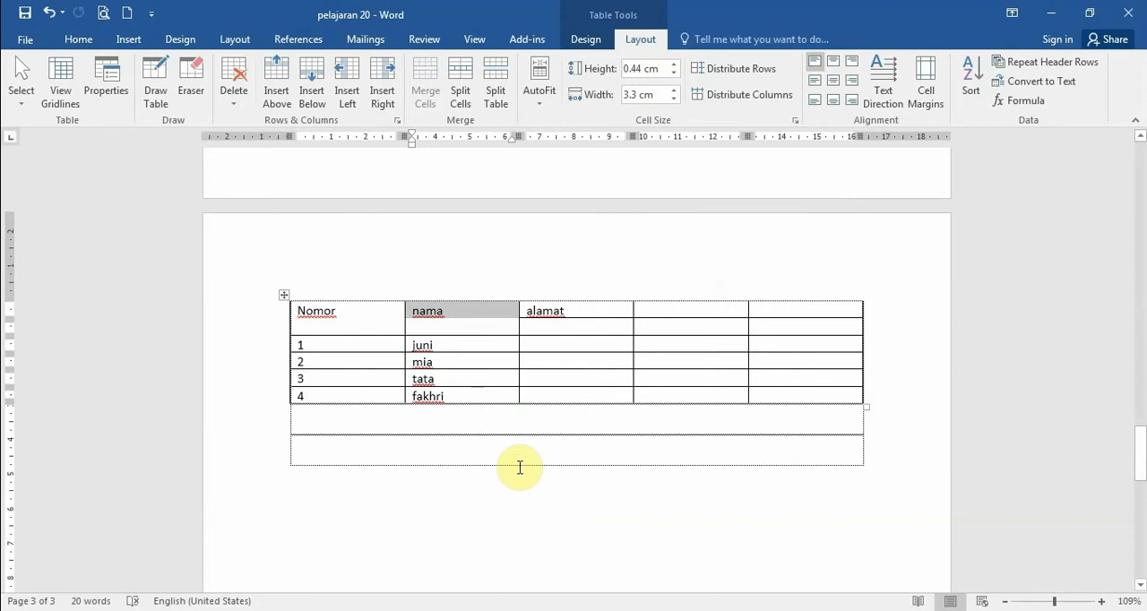
{"action": "left_click", "coordinate": [548, 323]}
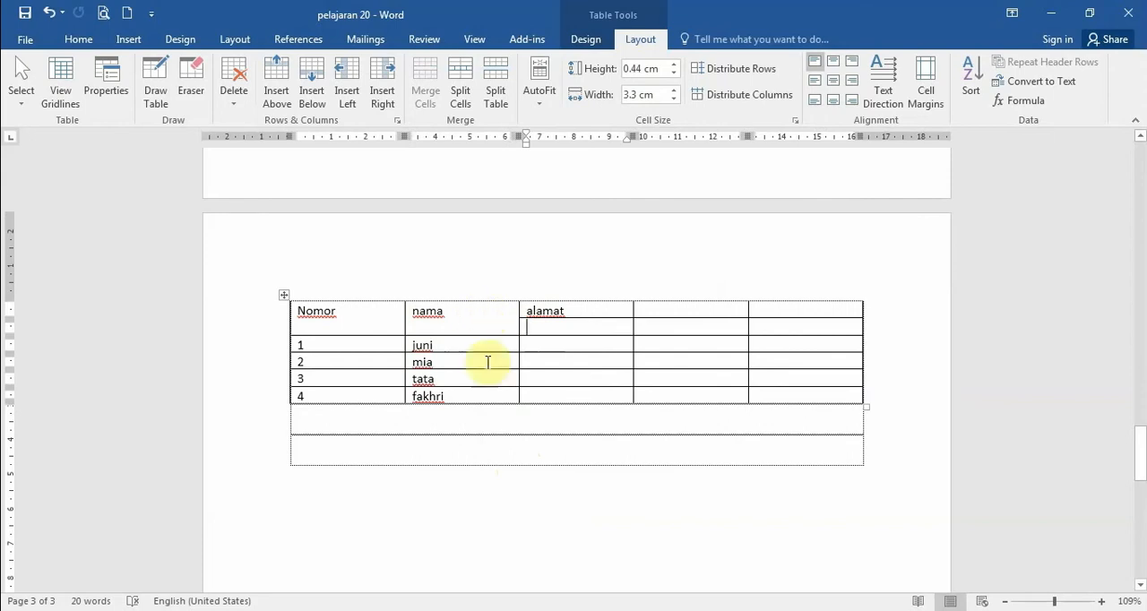
- Center the text in the merged nama and Nomor cells, and undo the centering, both merges and the blank row
{"action": "left_click", "coordinate": [464, 308]}
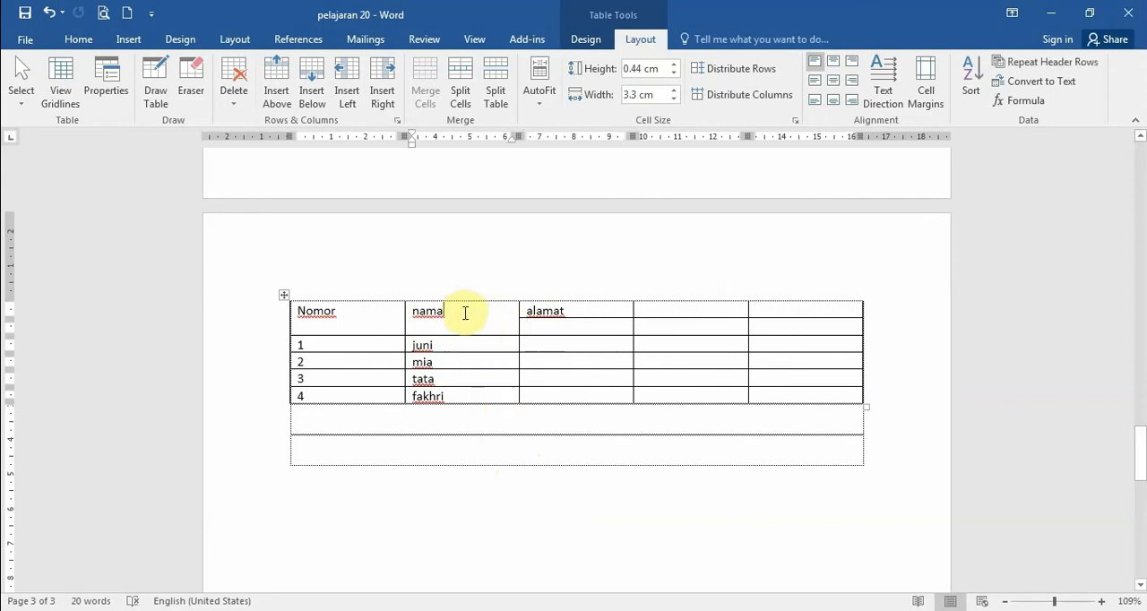
{"action": "left_click", "coordinate": [73, 32]}
{"action": "left_click", "coordinate": [384, 94]}
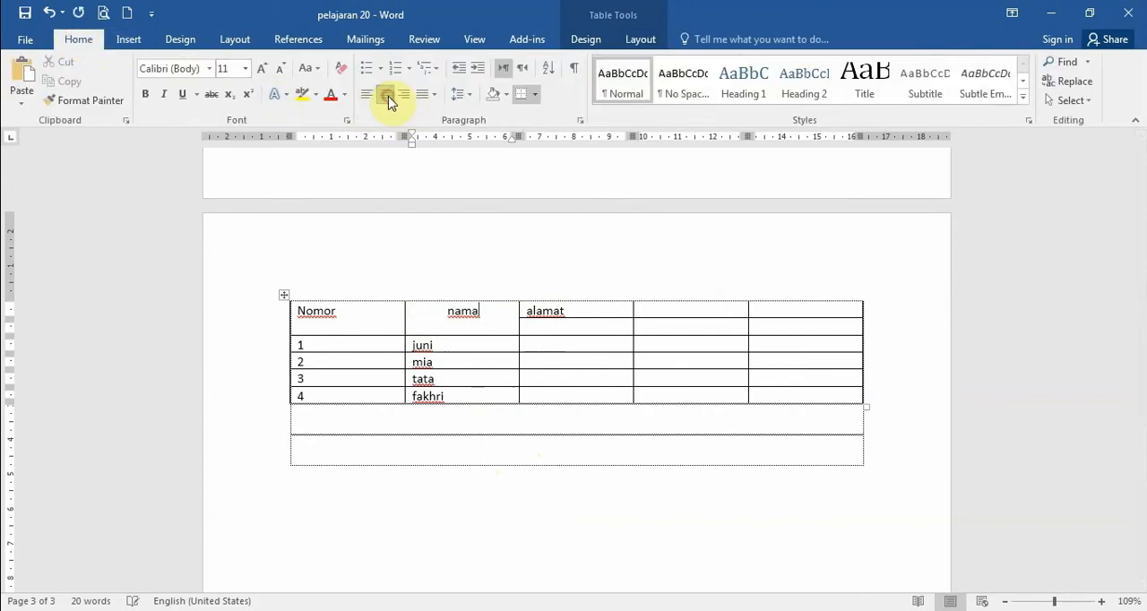
{"action": "left_click", "coordinate": [359, 311]}
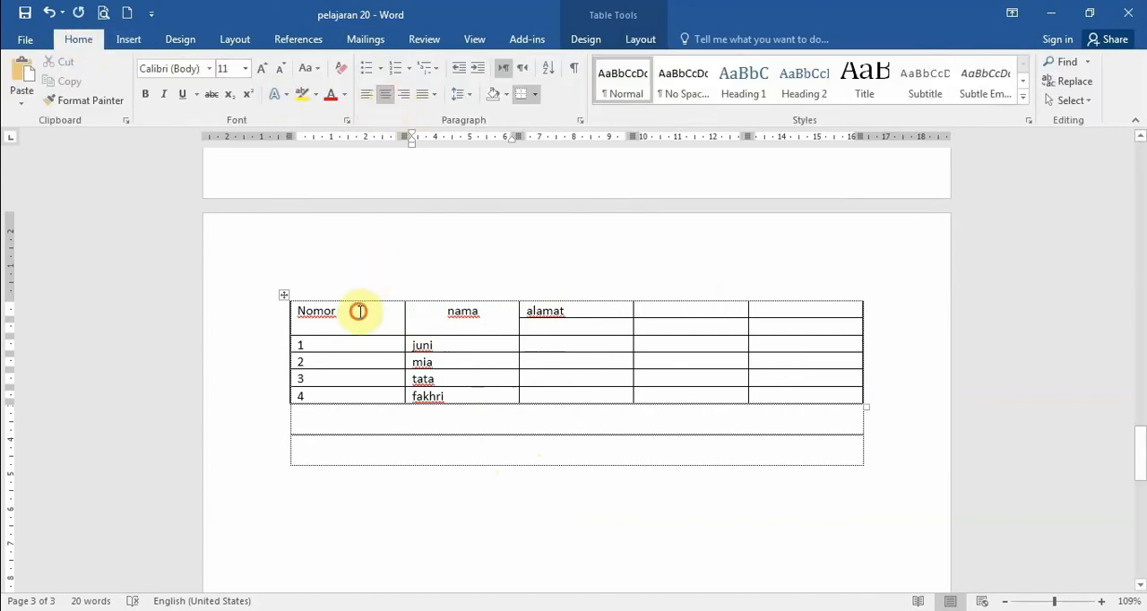
{"action": "left_click", "coordinate": [385, 95]}
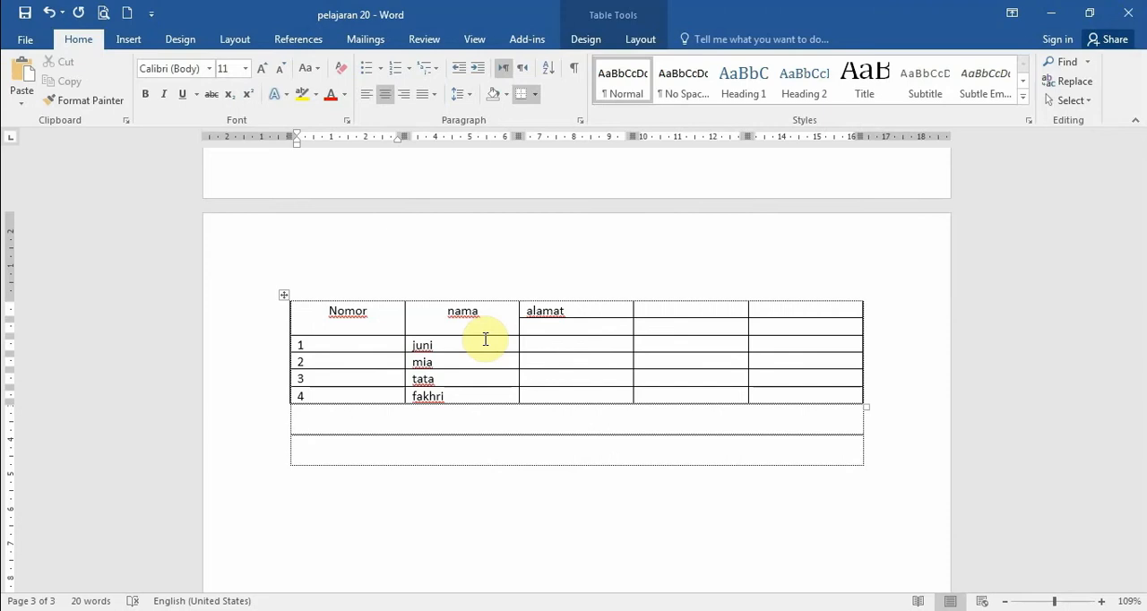
{"action": "key", "text": "ctrl+z"}
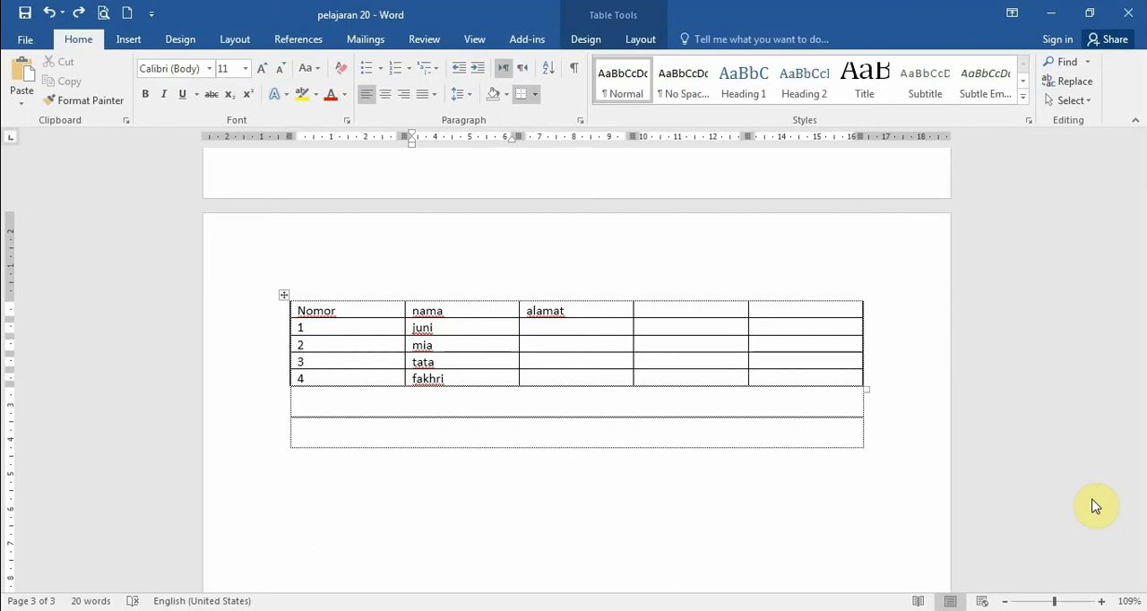
- Insert an empty row above the row numbered 1, and another empty row below that new row
{"action": "left_click", "coordinate": [579, 326]}
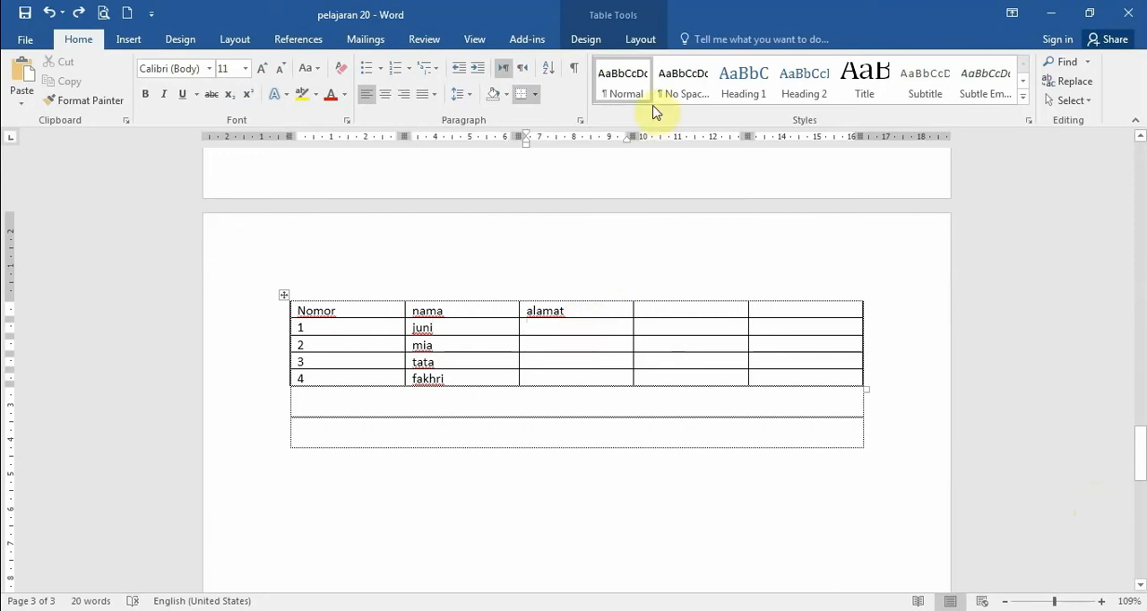
{"action": "left_click", "coordinate": [652, 45]}
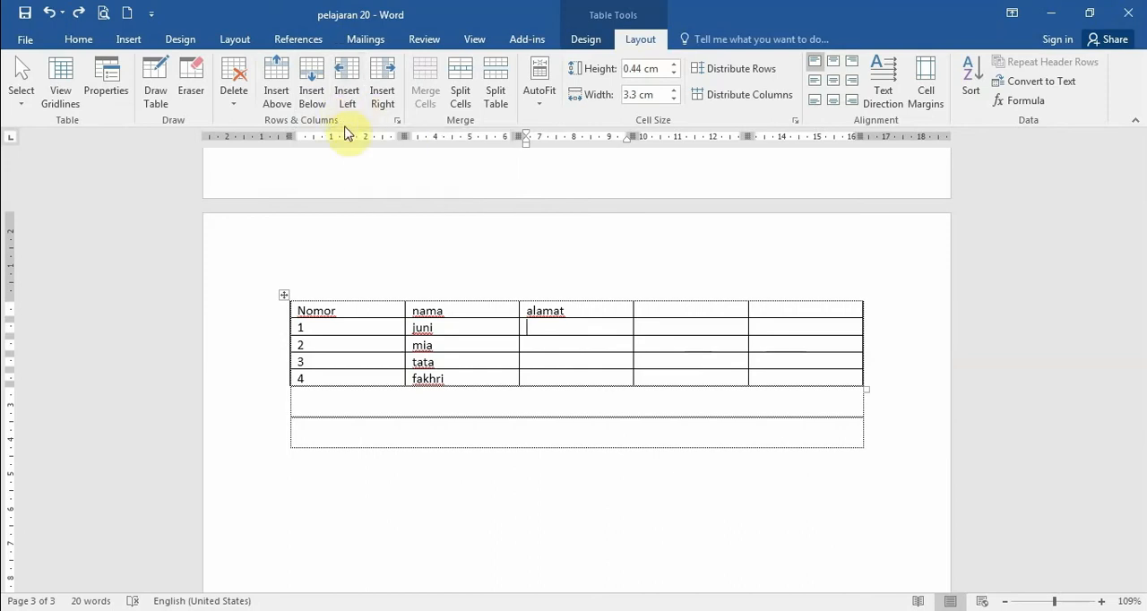
{"action": "right_click", "coordinate": [533, 332]}
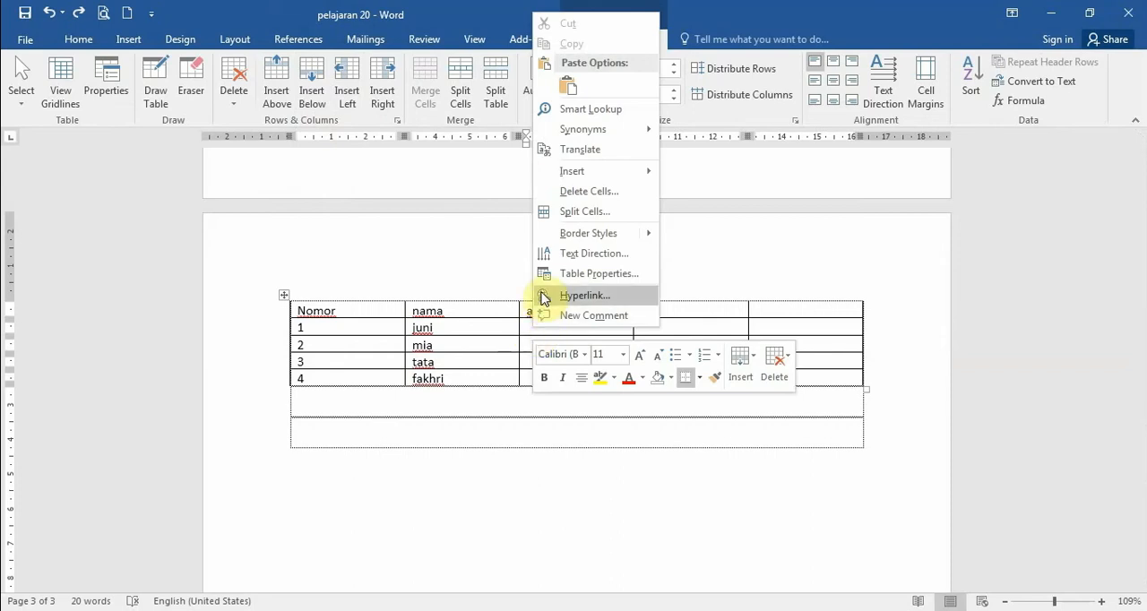
{"action": "mouse_move", "coordinate": [574, 178]}
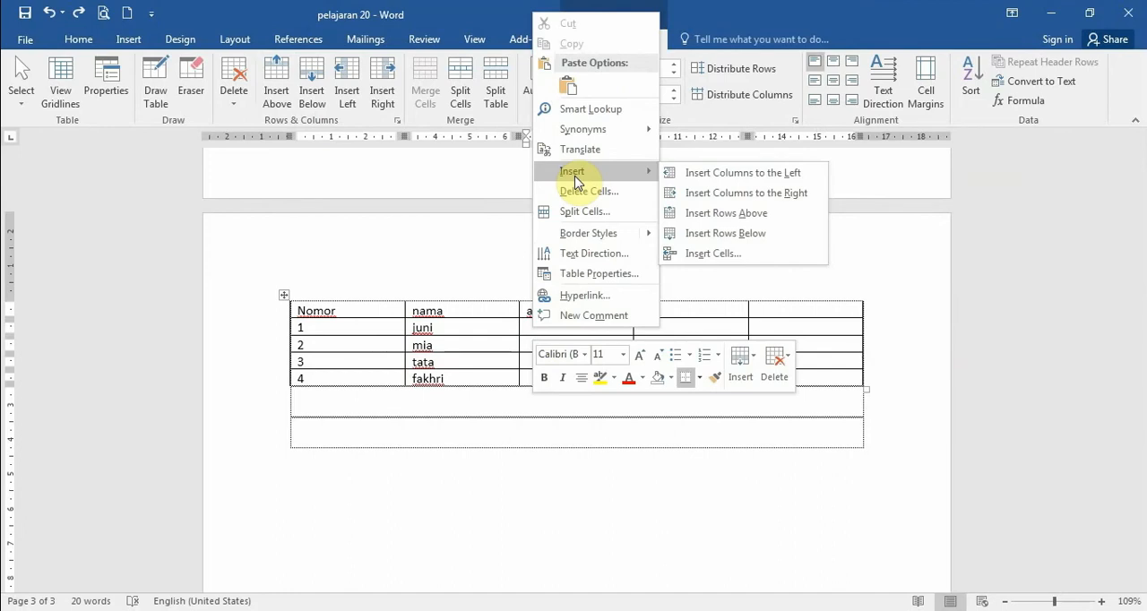
{"action": "left_click", "coordinate": [704, 213]}
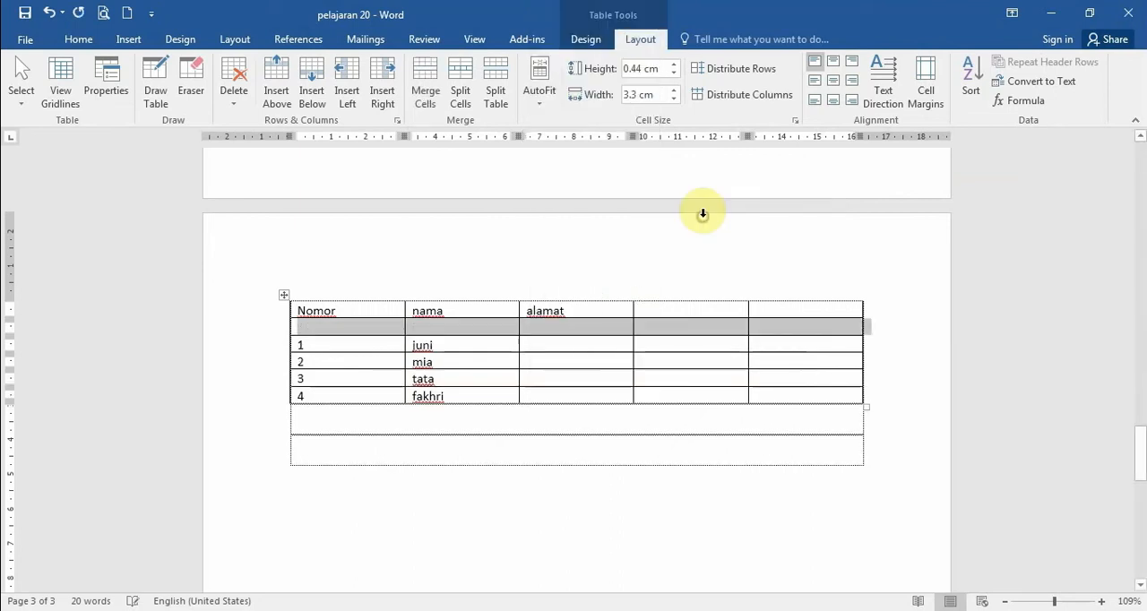
{"action": "right_click", "coordinate": [590, 330]}
{"action": "mouse_move", "coordinate": [735, 425]}
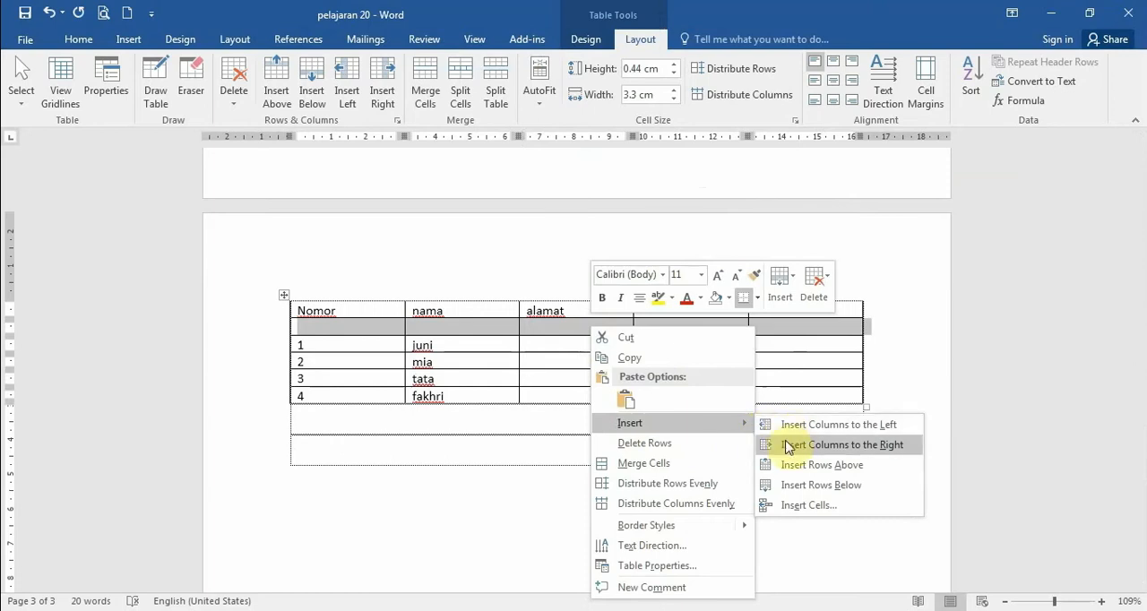
{"action": "left_click", "coordinate": [794, 487]}
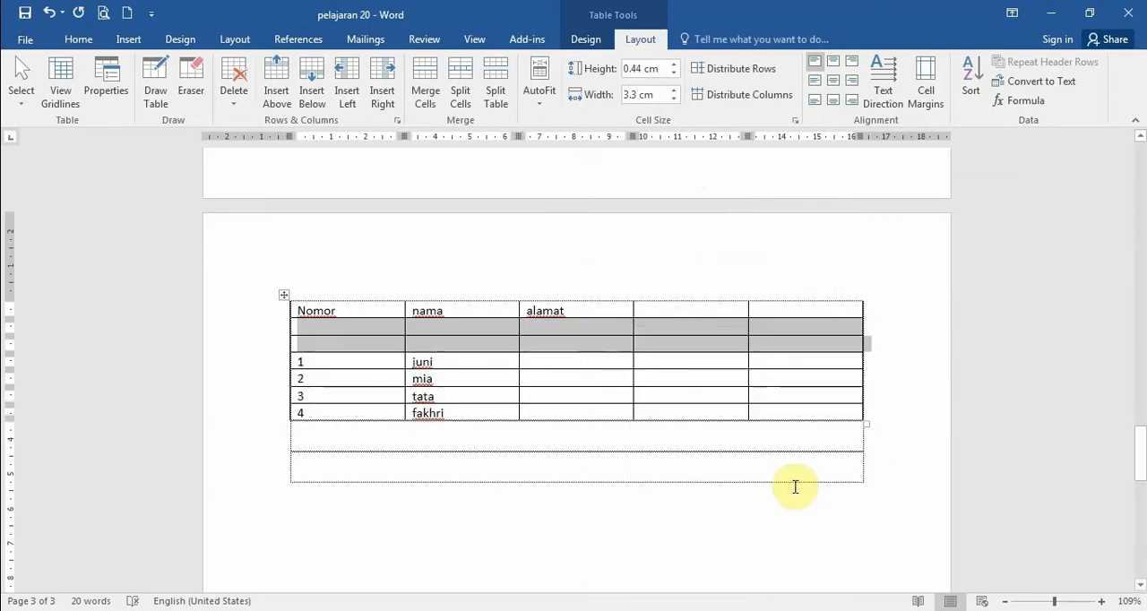
- Select the two empty rows under the header row and delete them with Delete Rows
{"action": "left_click", "coordinate": [527, 361]}
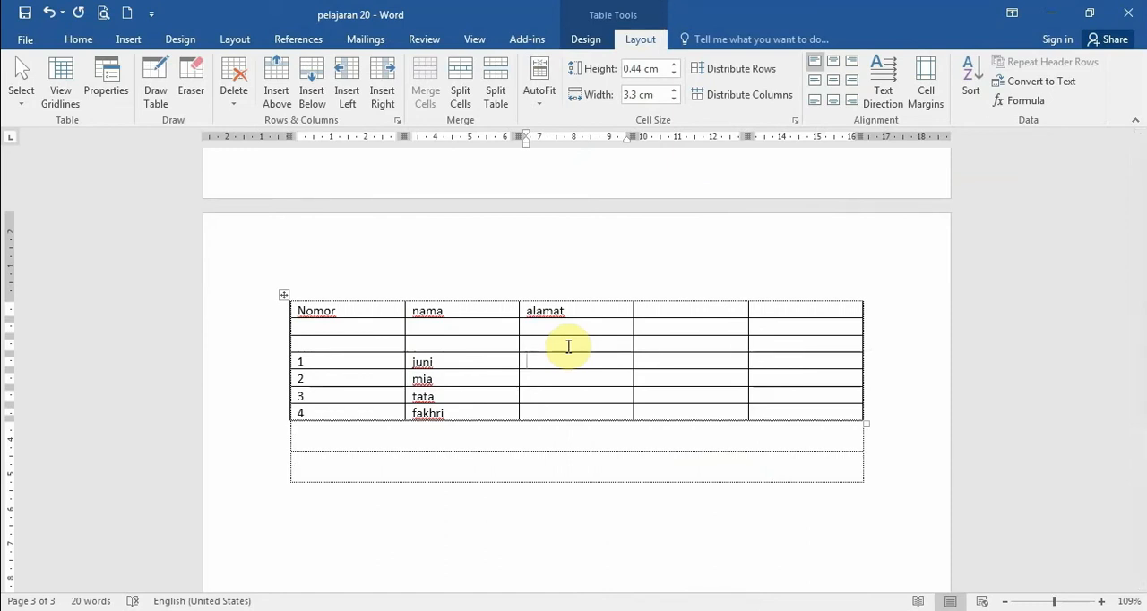
{"action": "left_click", "coordinate": [548, 329]}
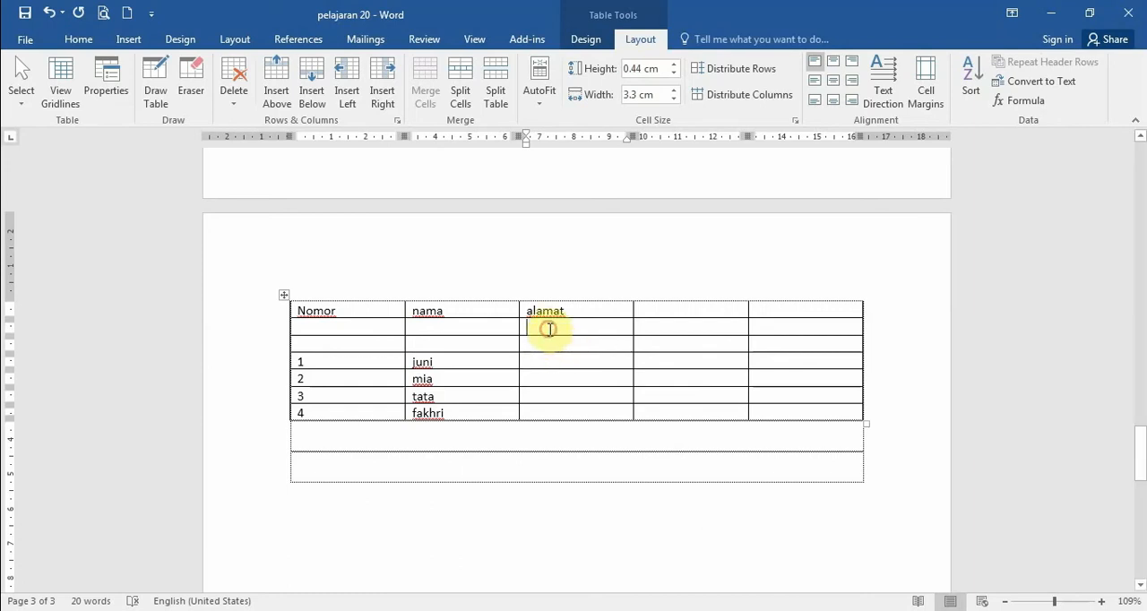
{"action": "left_click", "coordinate": [305, 328]}
{"action": "left_click_drag", "start_coordinate": [304, 328], "coordinate": [789, 338]}
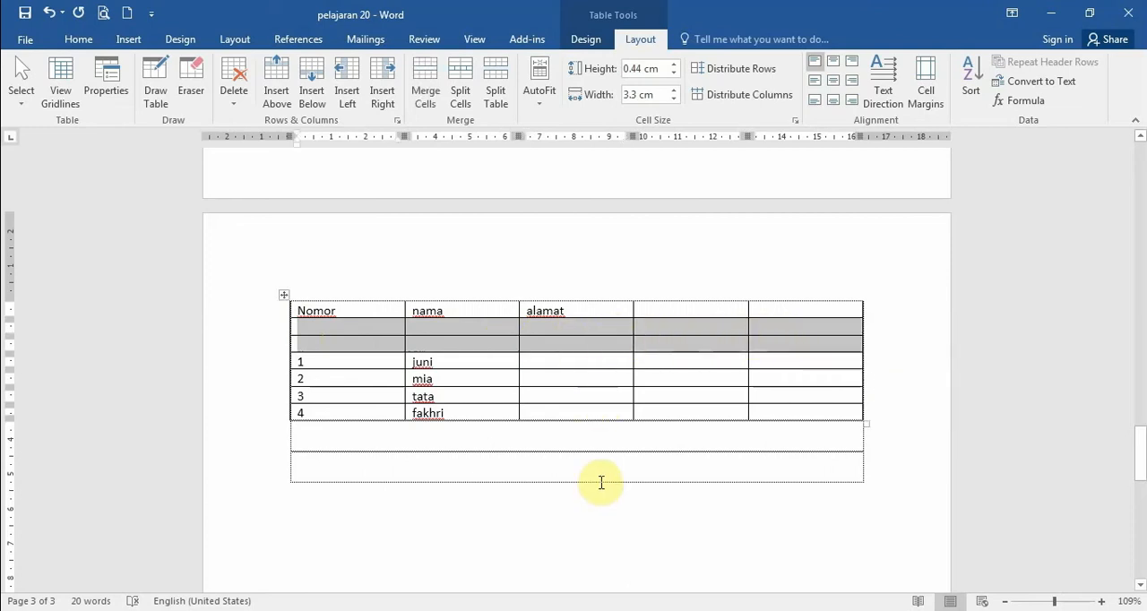
{"action": "left_click", "coordinate": [340, 333]}
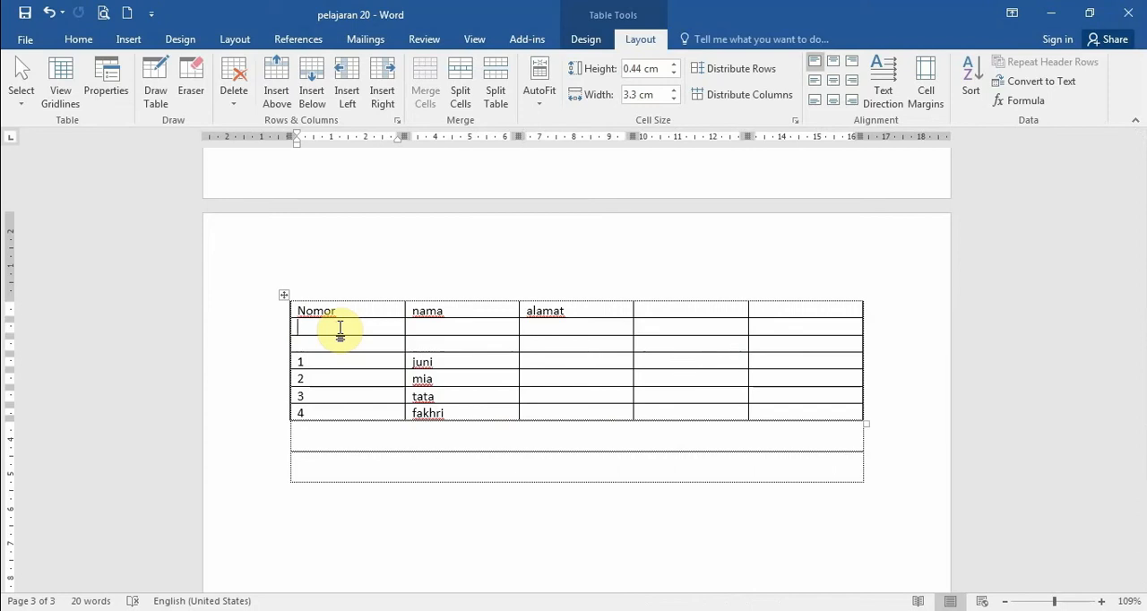
{"action": "left_click_drag", "start_coordinate": [340, 332], "coordinate": [758, 343]}
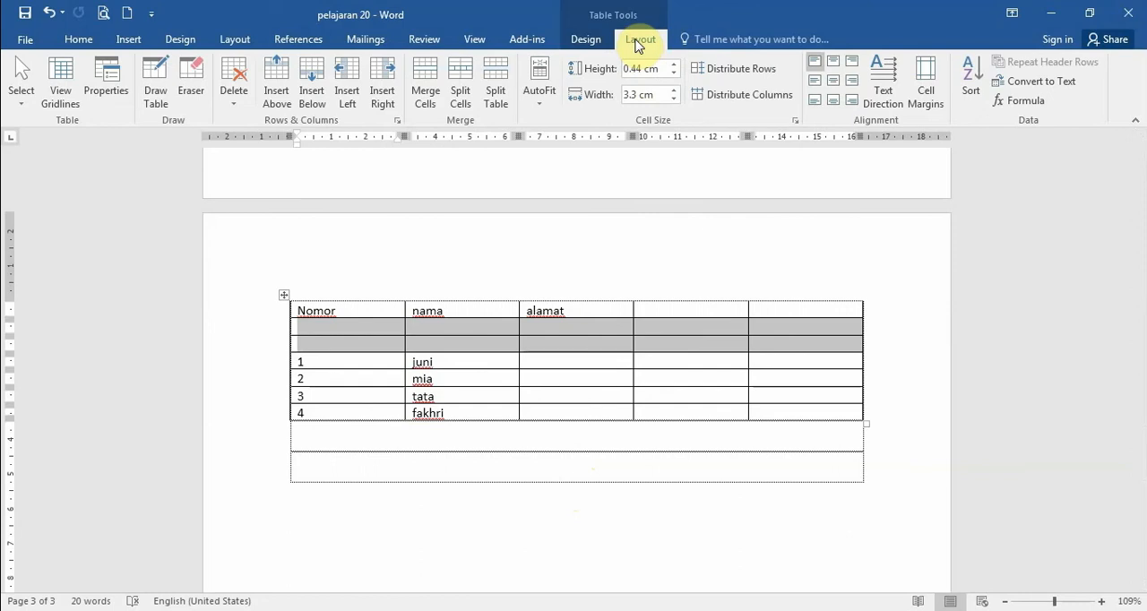
{"action": "left_click", "coordinate": [226, 93]}
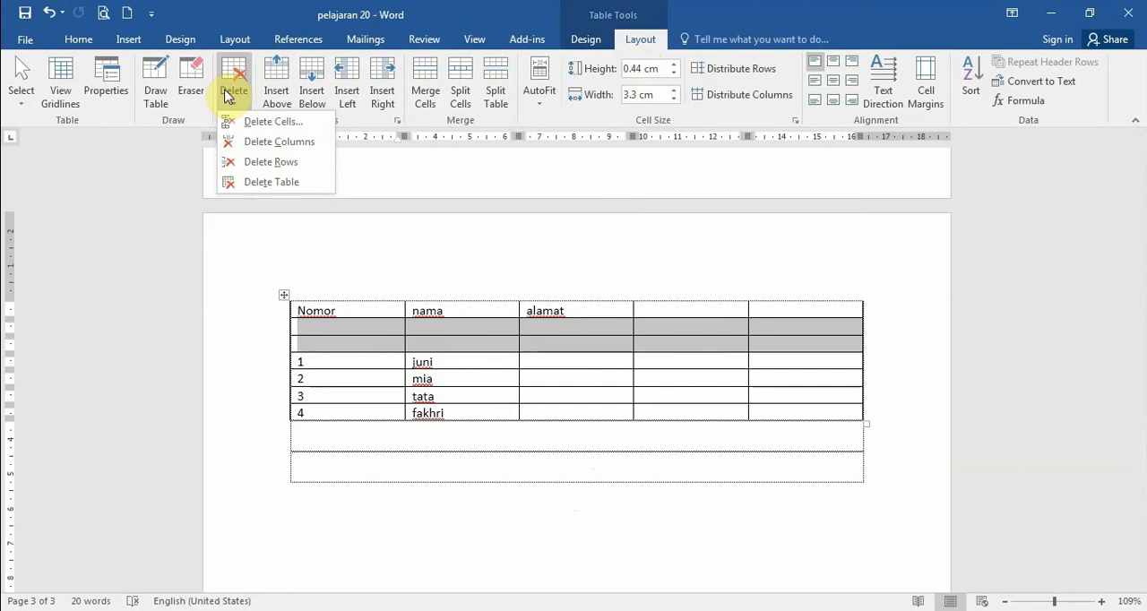
{"action": "left_click", "coordinate": [248, 162]}
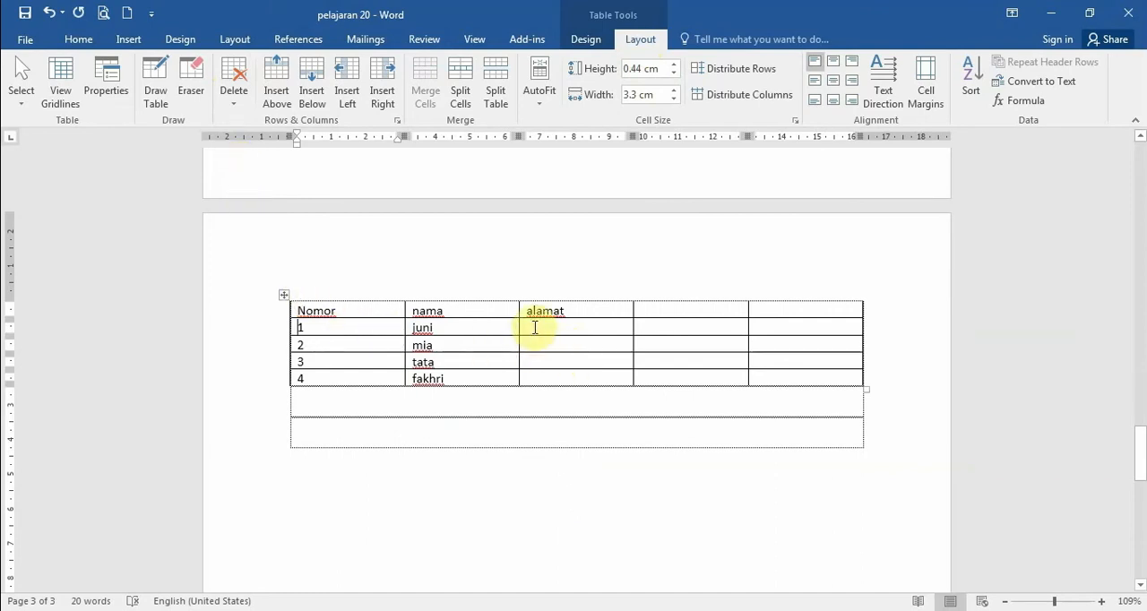
- Delete the entire header row from its empty cell beside alamat, using the Delete entire row option of Delete Cells
{"action": "left_click", "coordinate": [717, 311]}
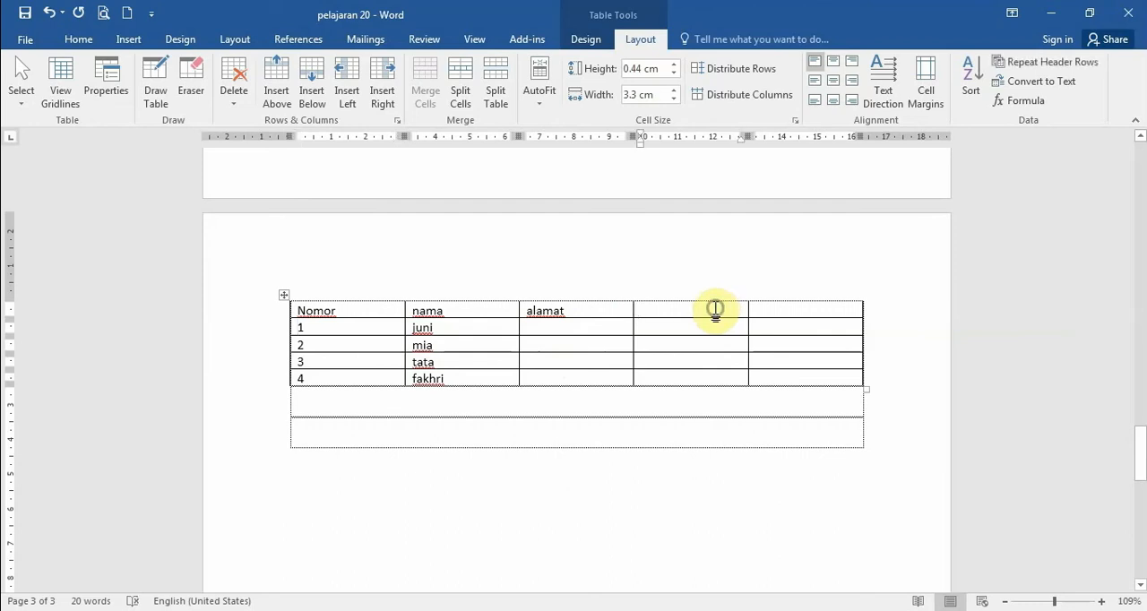
{"action": "right_click", "coordinate": [717, 311]}
{"action": "left_click", "coordinate": [682, 311]}
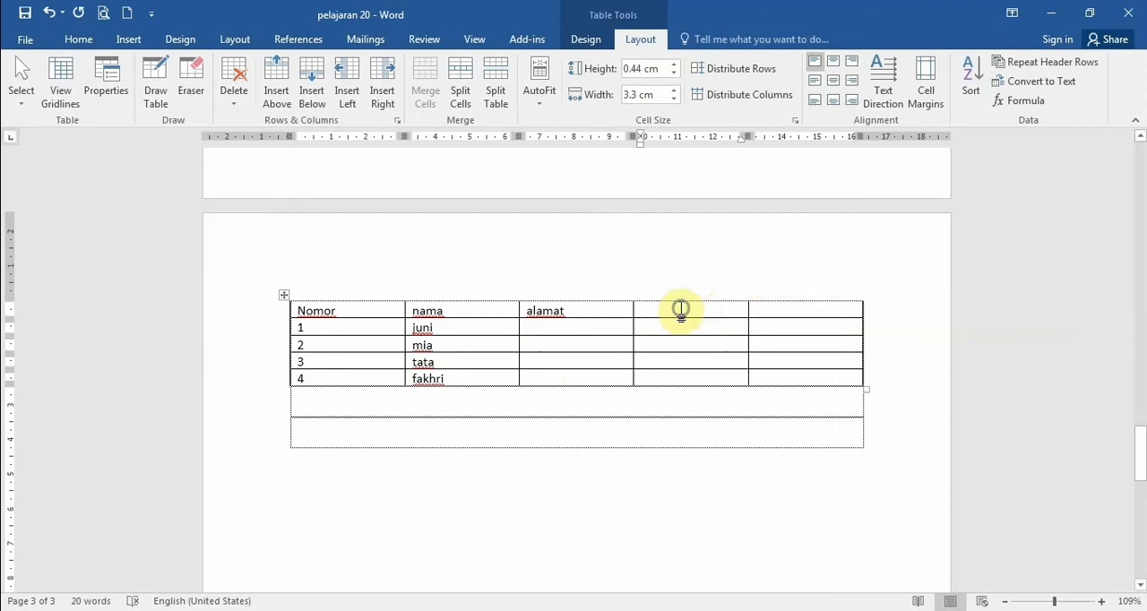
{"action": "right_click", "coordinate": [681, 310]}
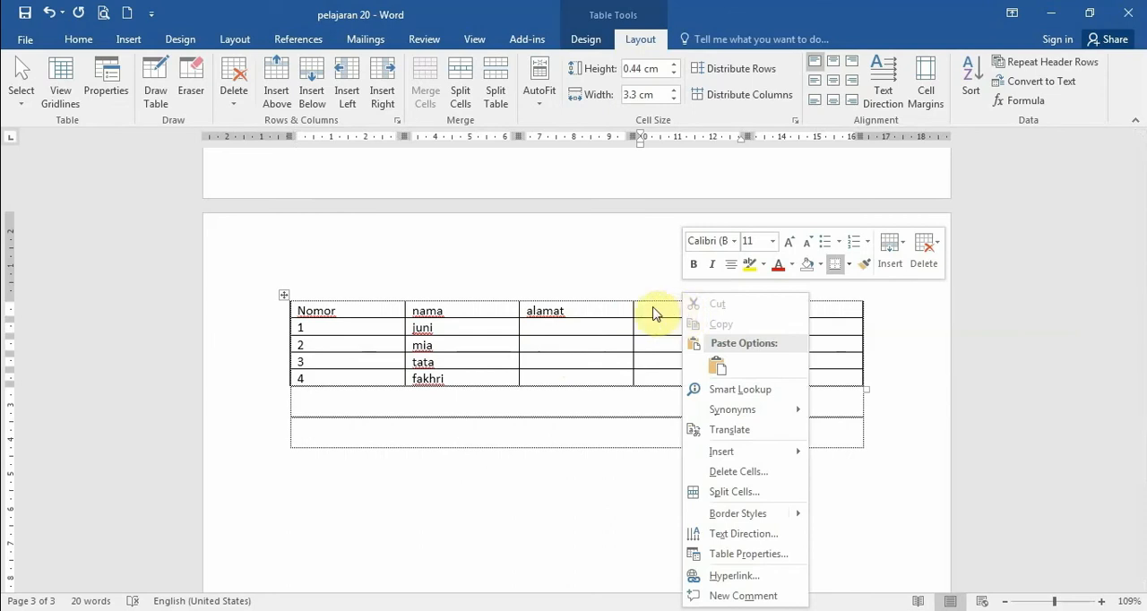
{"action": "left_click", "coordinate": [724, 473]}
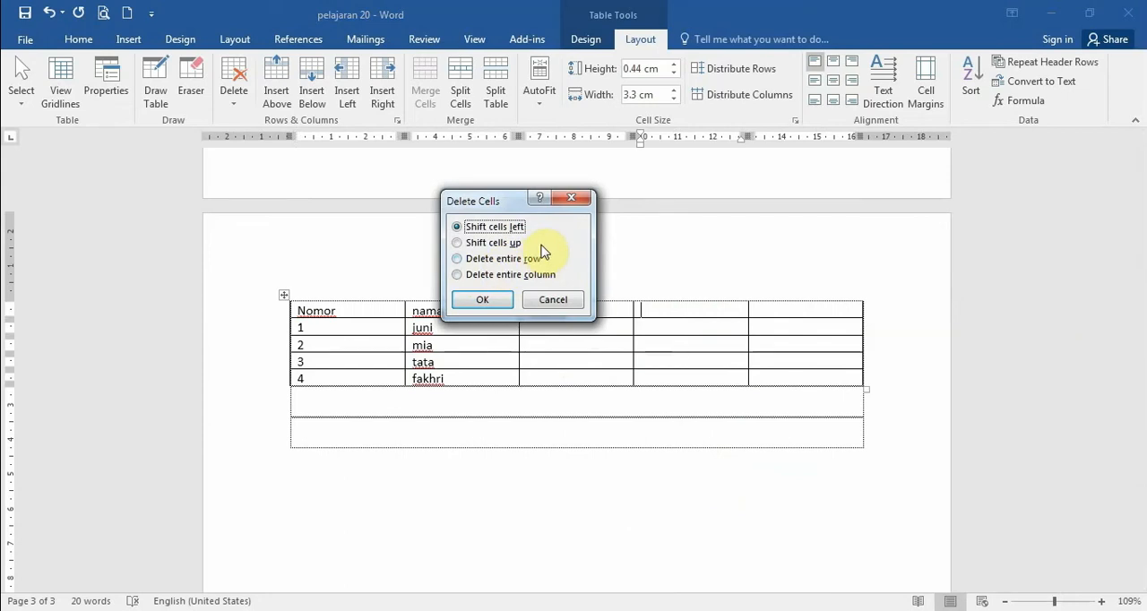
{"action": "left_click", "coordinate": [454, 259]}
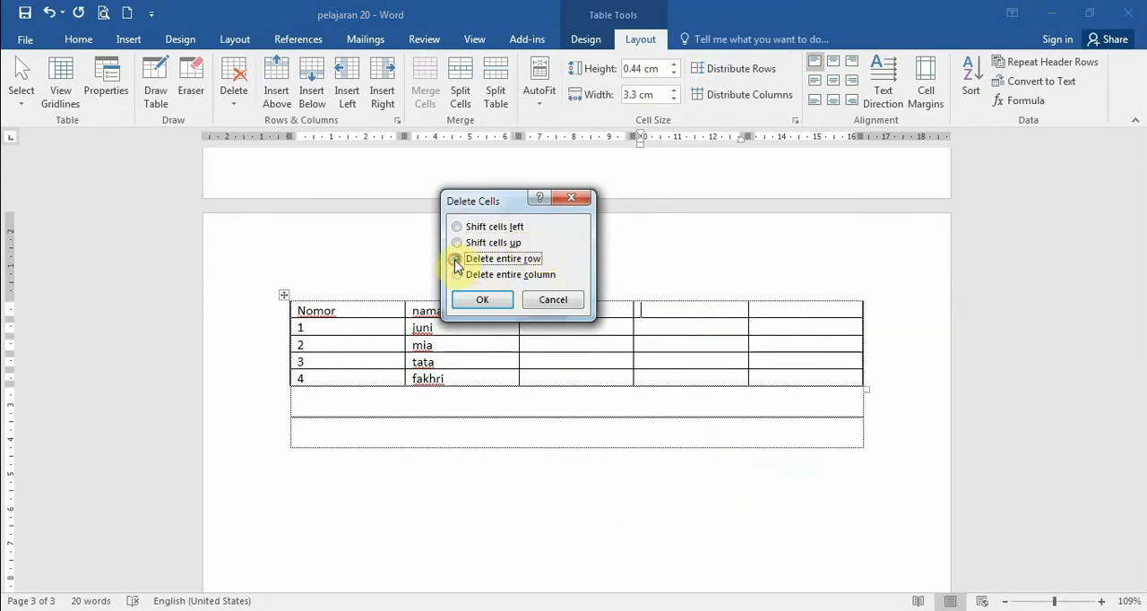
{"action": "left_click", "coordinate": [475, 305]}
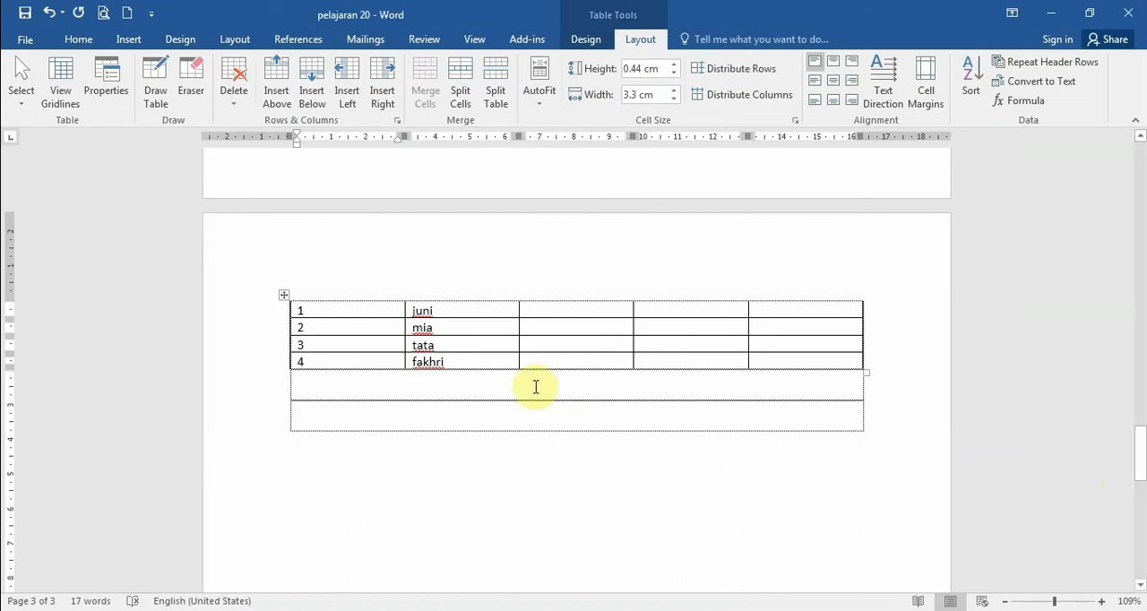
- Insert an empty column between the number column and the names column using Insert Columns to the Right
{"action": "left_click", "coordinate": [466, 310]}
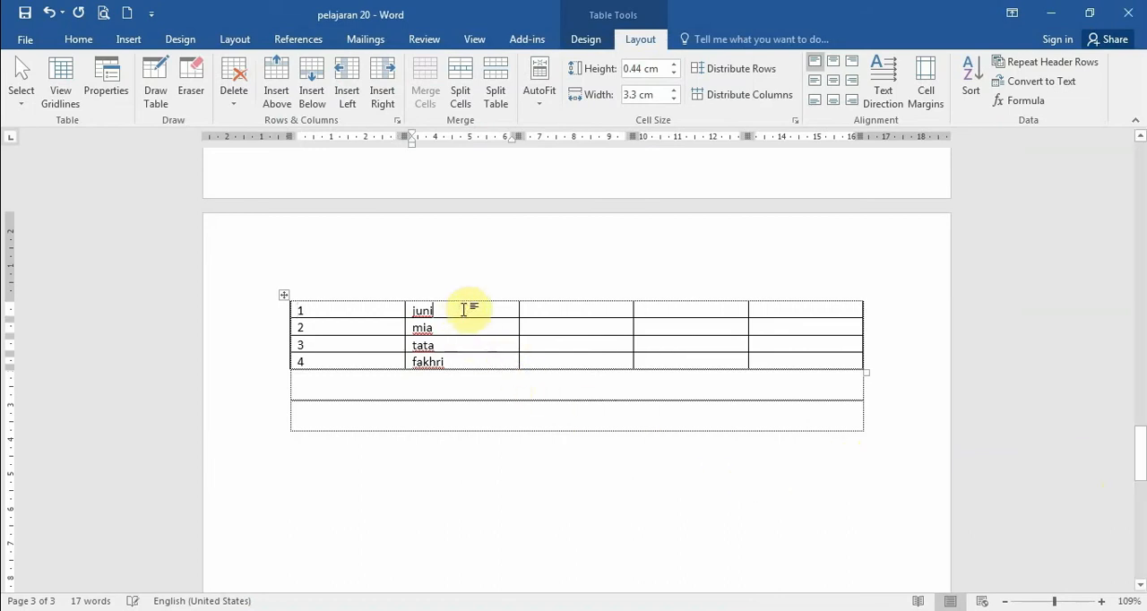
{"action": "left_click", "coordinate": [376, 310]}
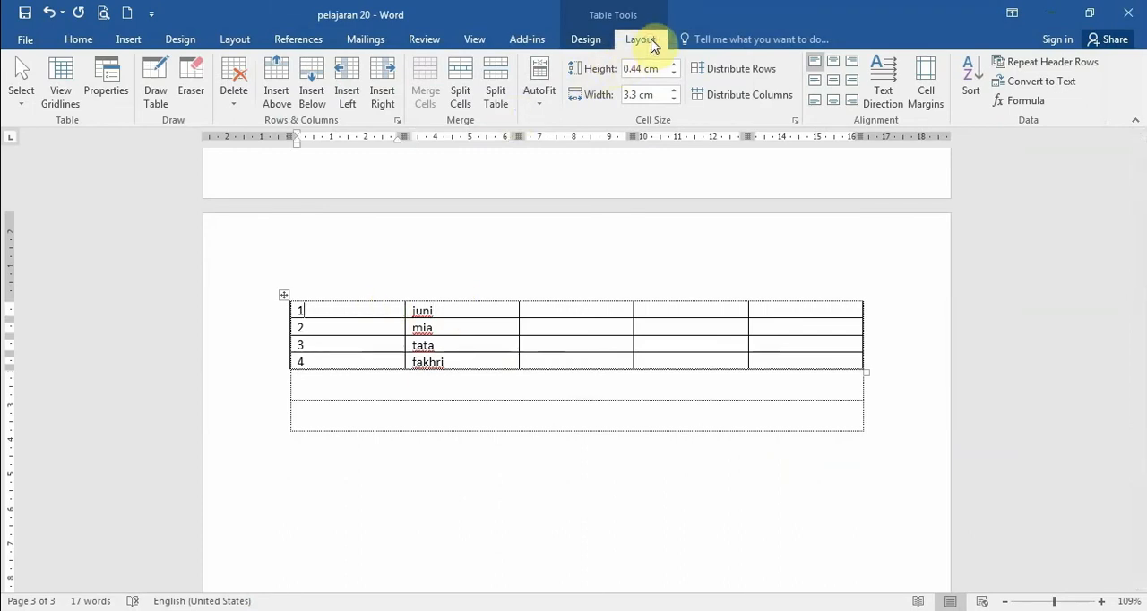
{"action": "left_click", "coordinate": [380, 87]}
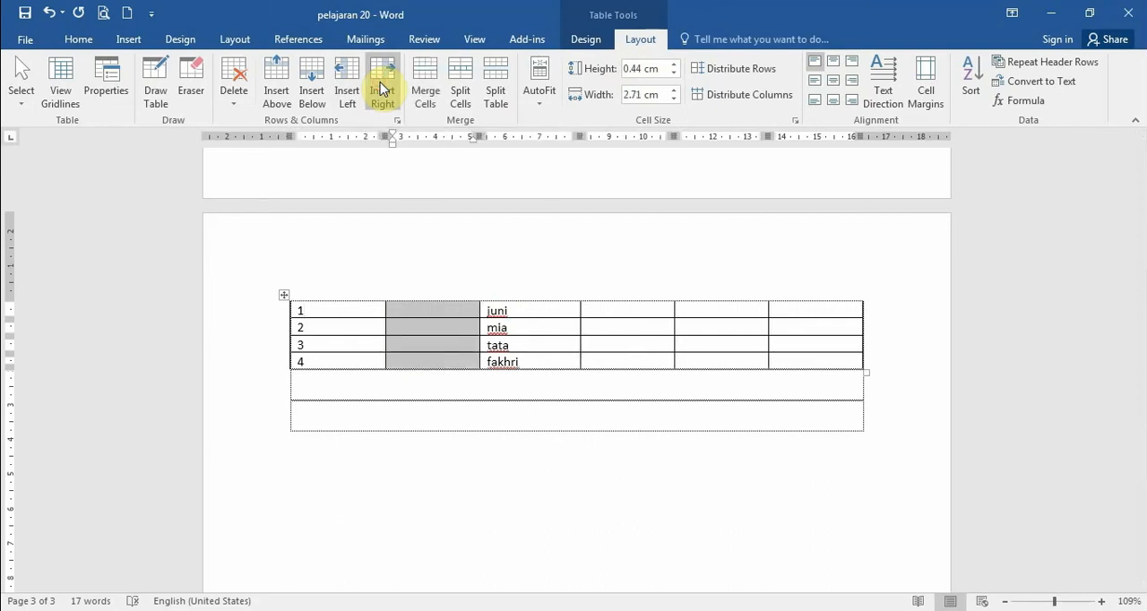
{"action": "left_click", "coordinate": [446, 330]}
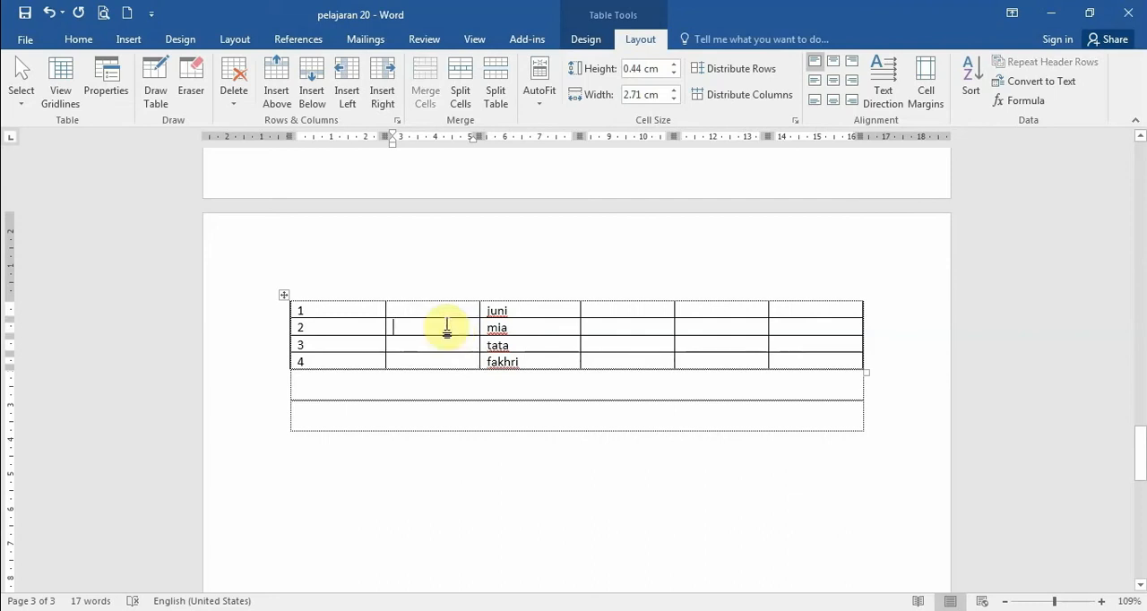
- Insert another empty column directly before the names column, starting from the juni cell, using Insert Columns to the Left
{"action": "left_click", "coordinate": [534, 310]}
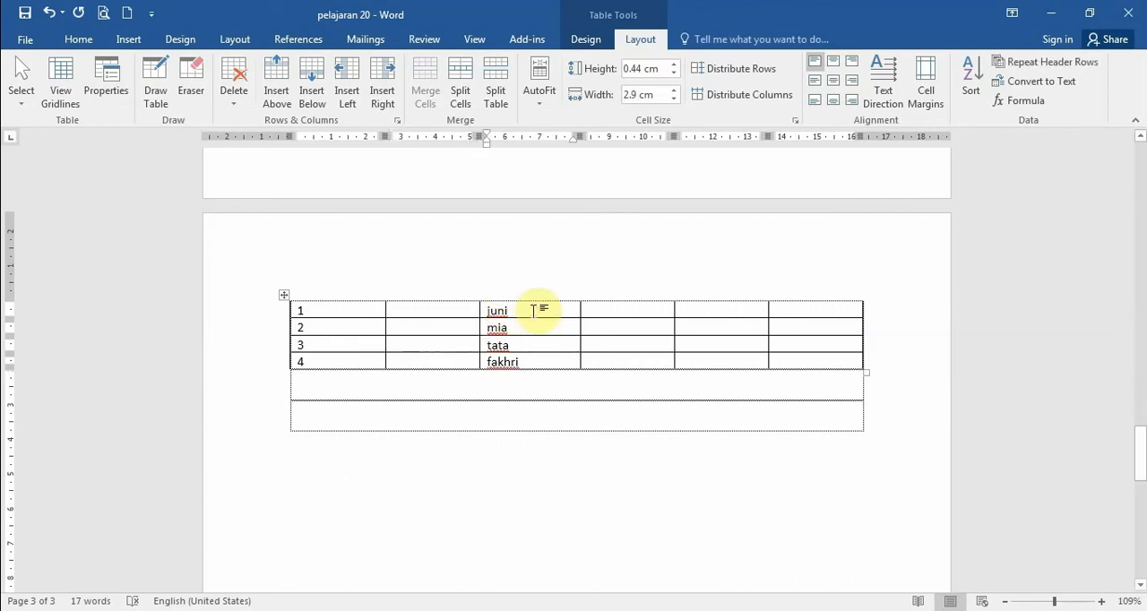
{"action": "right_click", "coordinate": [534, 310]}
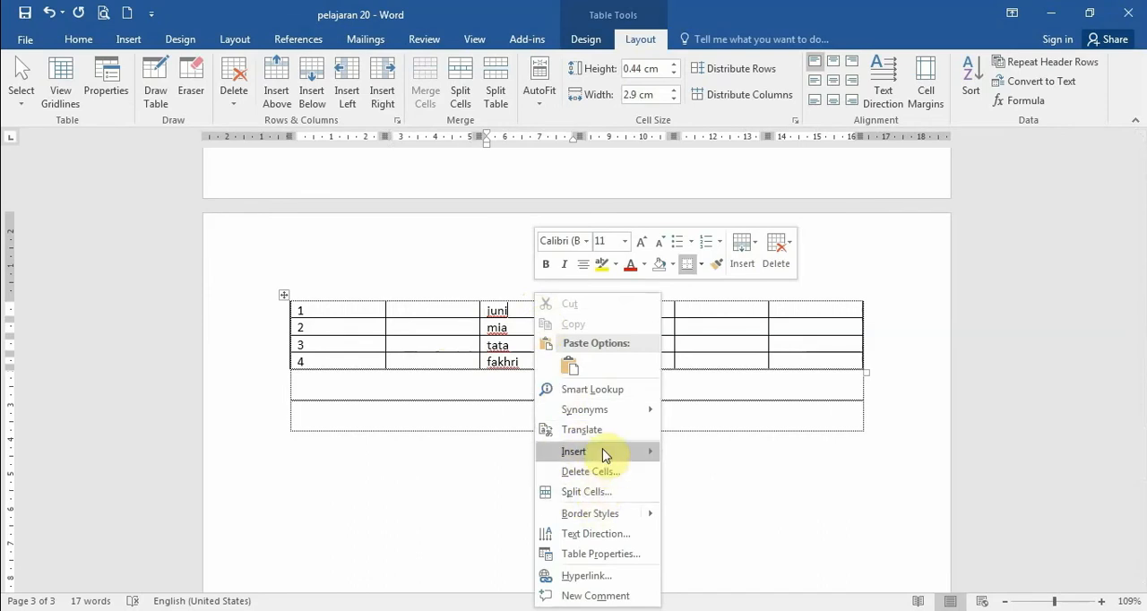
{"action": "mouse_move", "coordinate": [603, 446]}
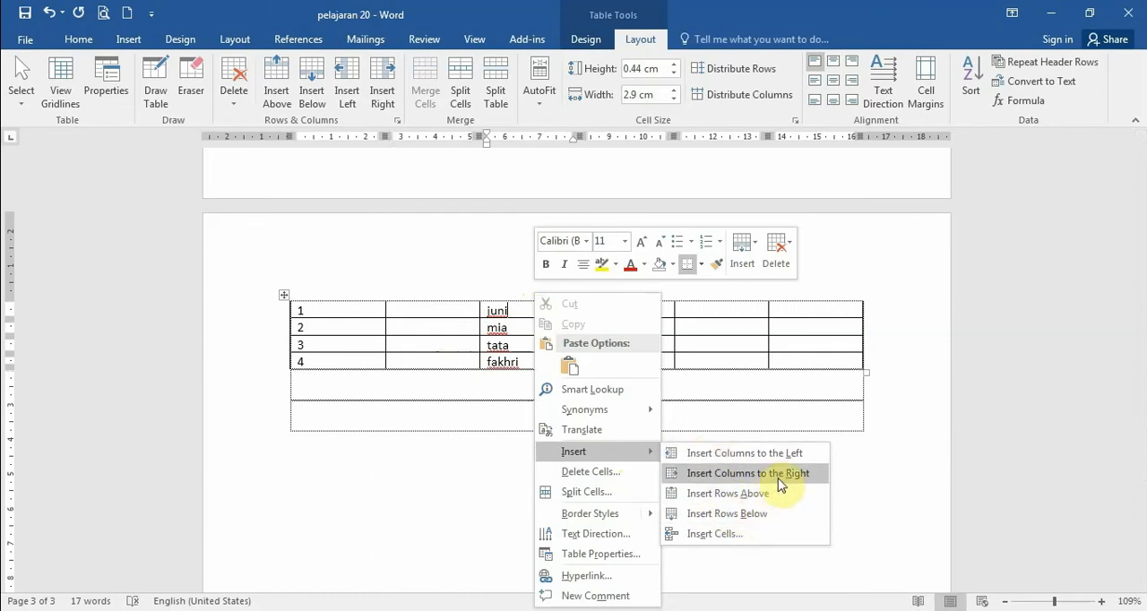
{"action": "left_click", "coordinate": [702, 456]}
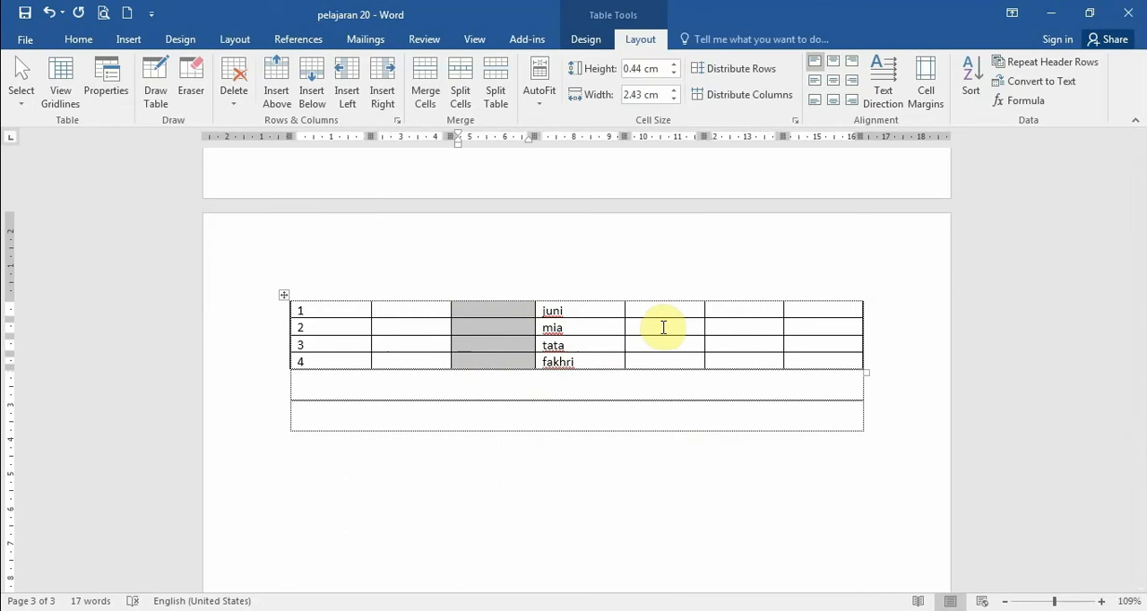
{"action": "left_click", "coordinate": [498, 349]}
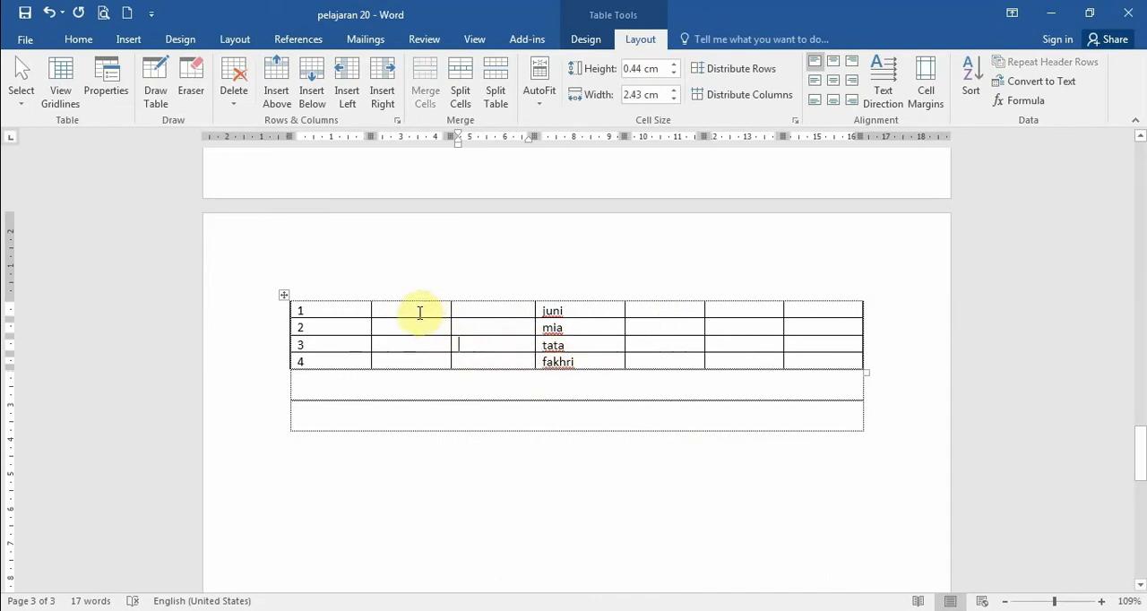
- Select the two empty cells between 1 and juni and remove both columns with Delete Columns
{"action": "left_click_drag", "start_coordinate": [417, 312], "coordinate": [478, 364]}
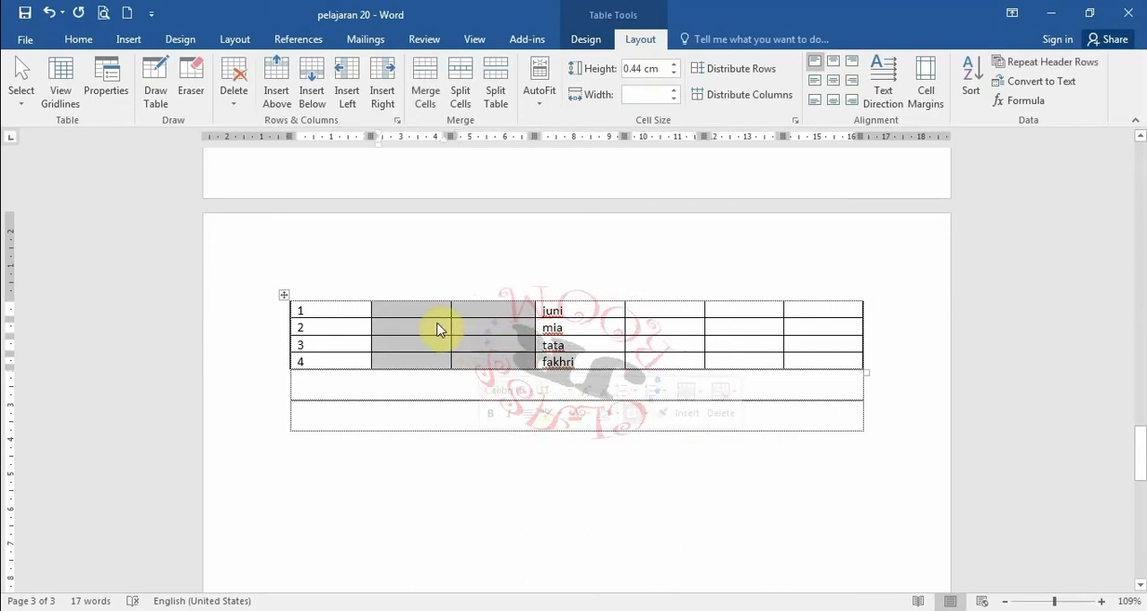
{"action": "left_click", "coordinate": [413, 311]}
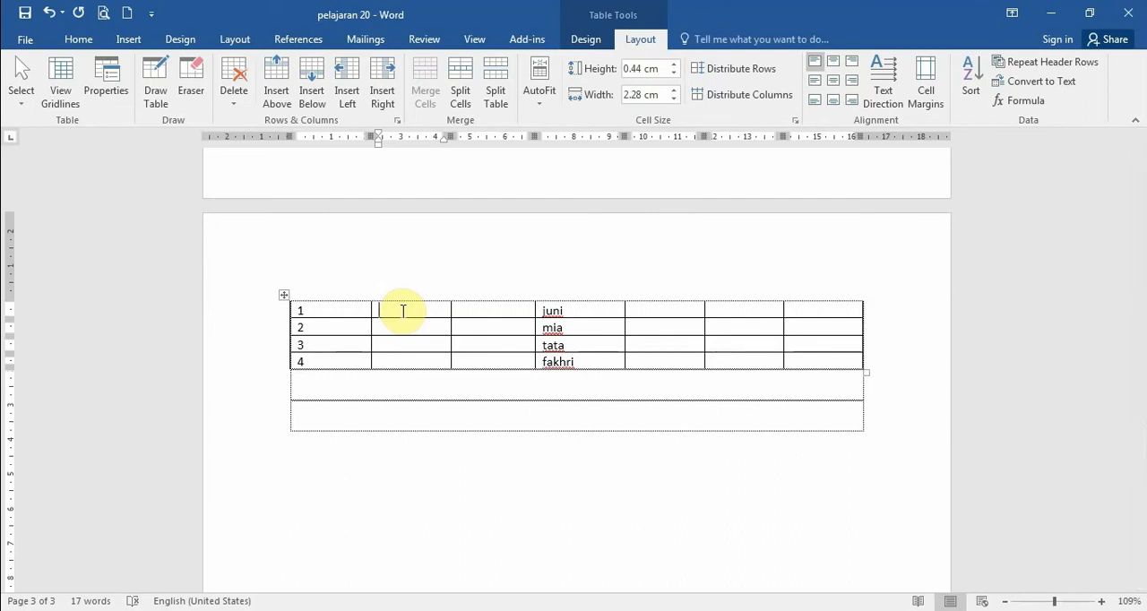
{"action": "left_click_drag", "start_coordinate": [402, 311], "coordinate": [479, 312]}
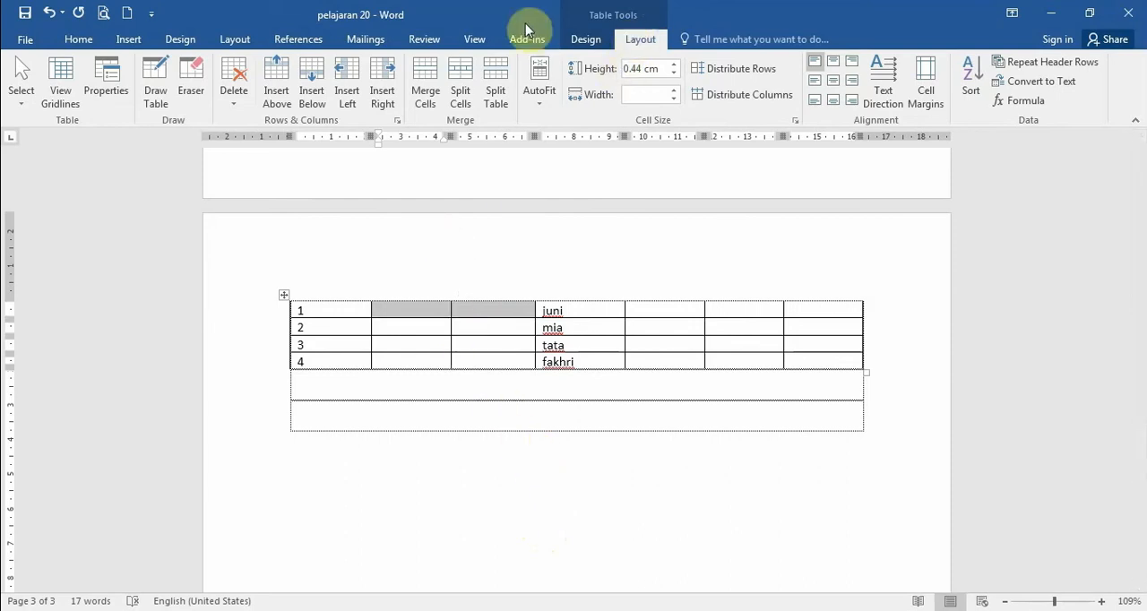
{"action": "left_click", "coordinate": [234, 81]}
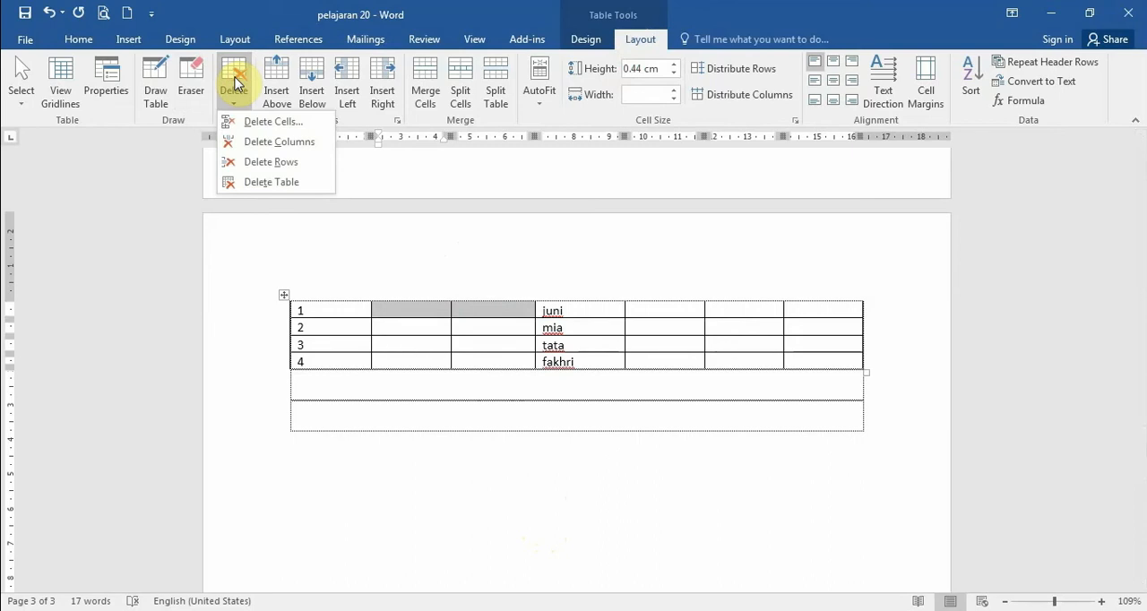
{"action": "left_click", "coordinate": [288, 145]}
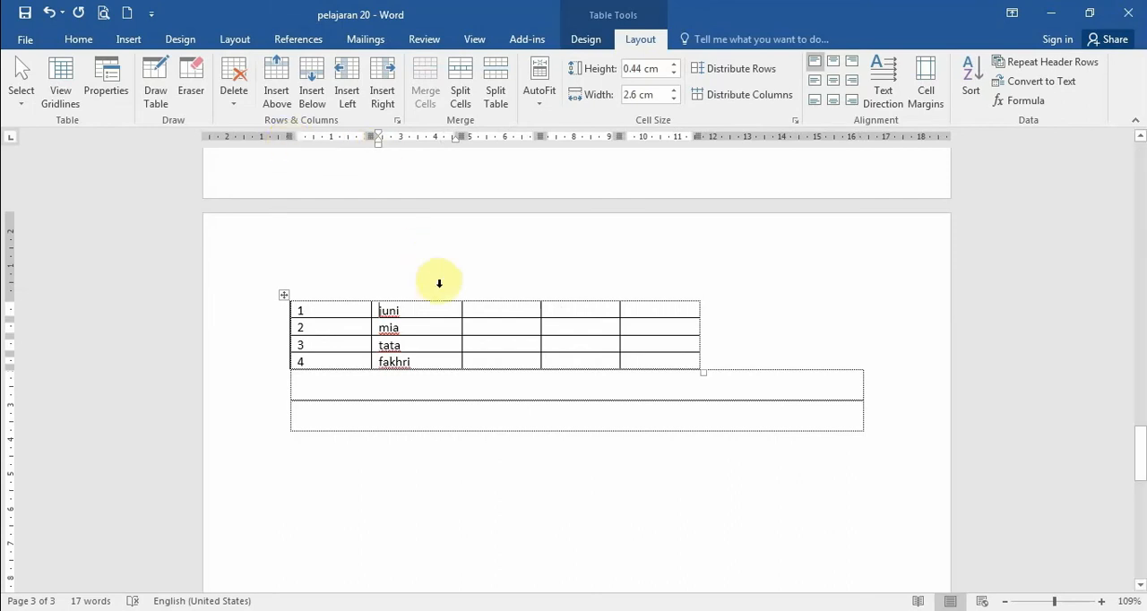
- Delete two empty columns beside the names, one with Delete entire column and one with Delete Columns, and undo back to the original header row
{"action": "right_click", "coordinate": [490, 316]}
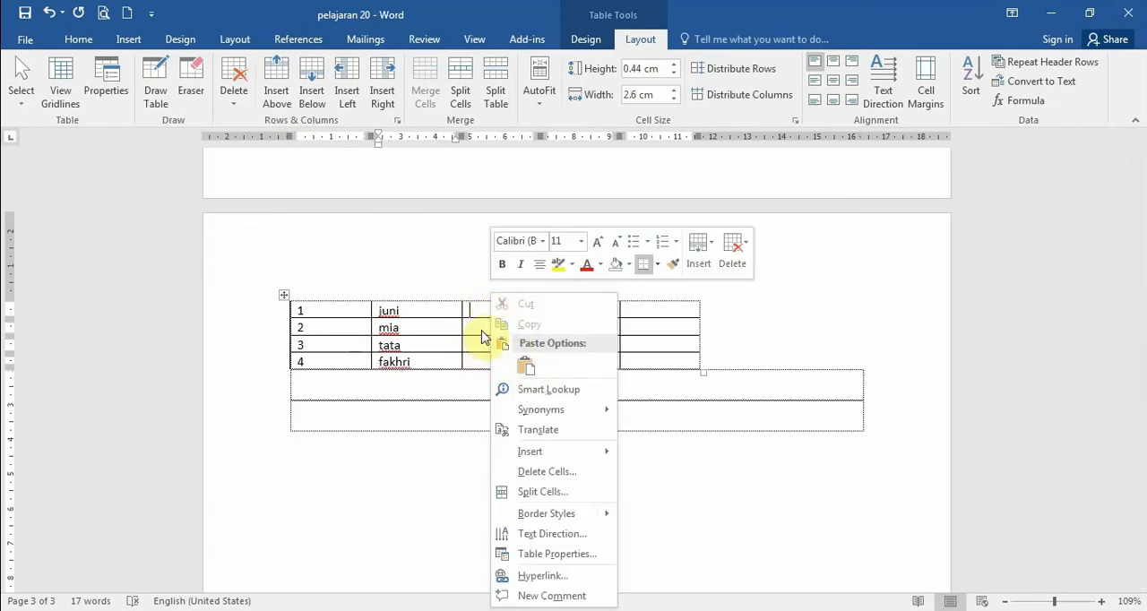
{"action": "left_click", "coordinate": [558, 470]}
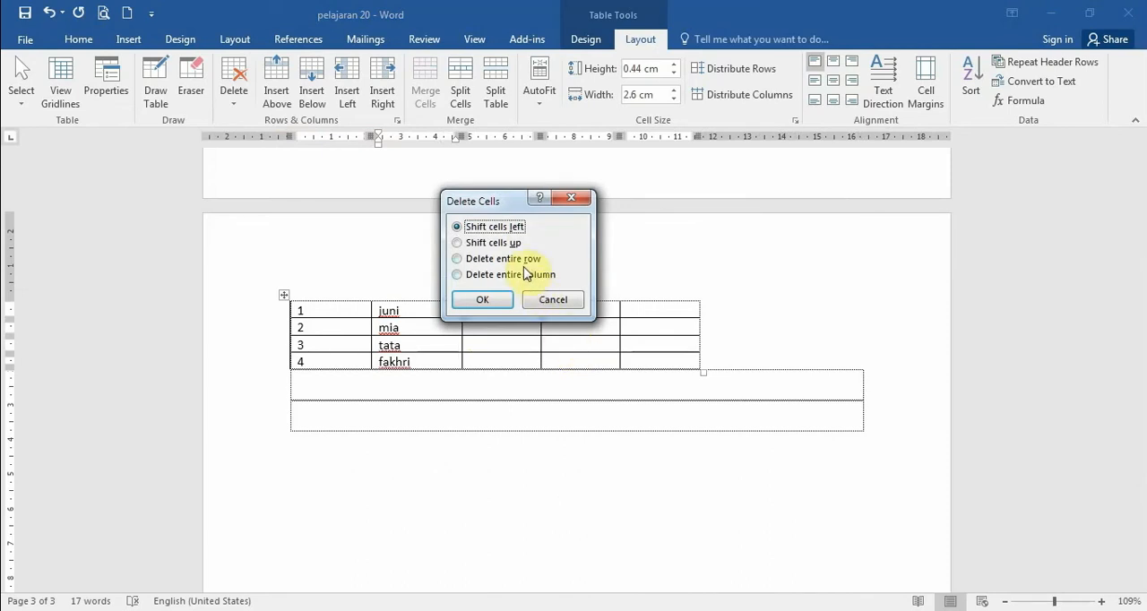
{"action": "left_click", "coordinate": [467, 280]}
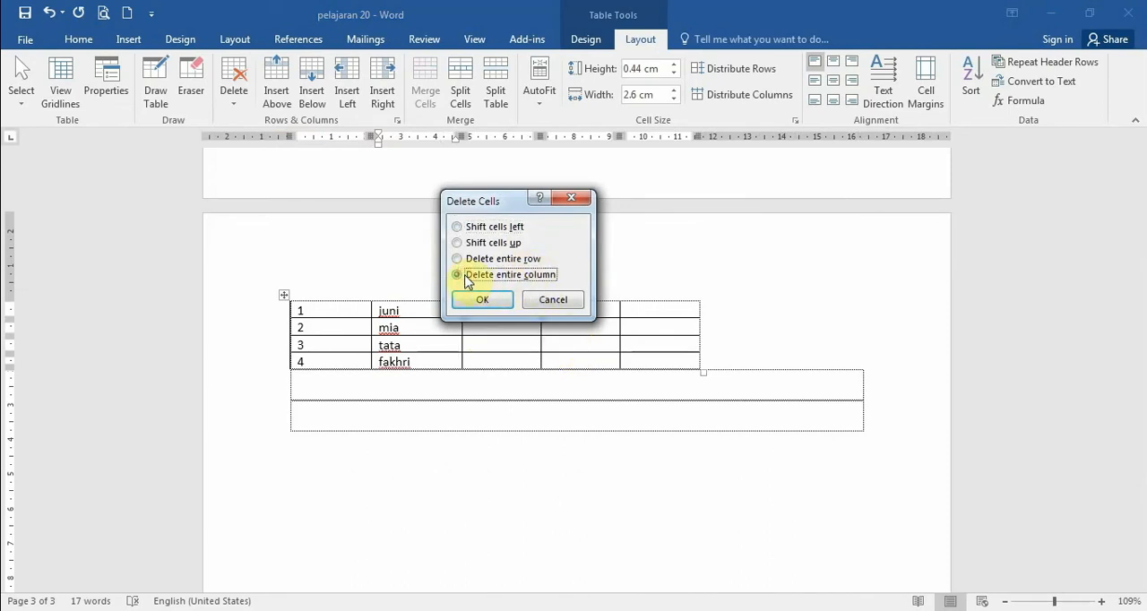
{"action": "left_click", "coordinate": [477, 305]}
{"action": "left_click", "coordinate": [477, 305]}
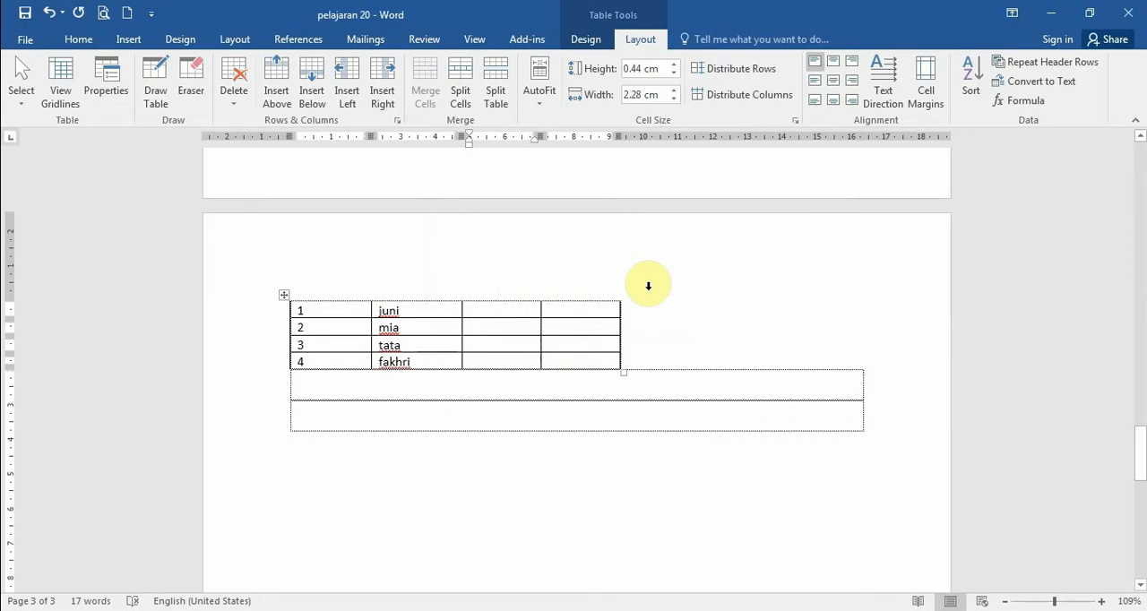
{"action": "right_click", "coordinate": [508, 299]}
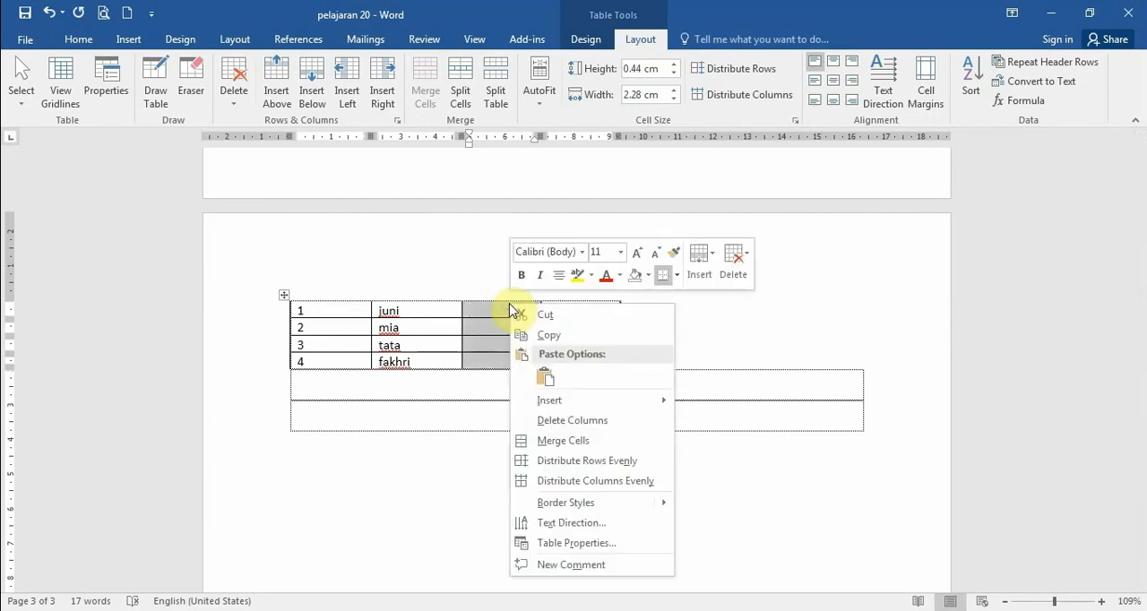
{"action": "left_click", "coordinate": [581, 421]}
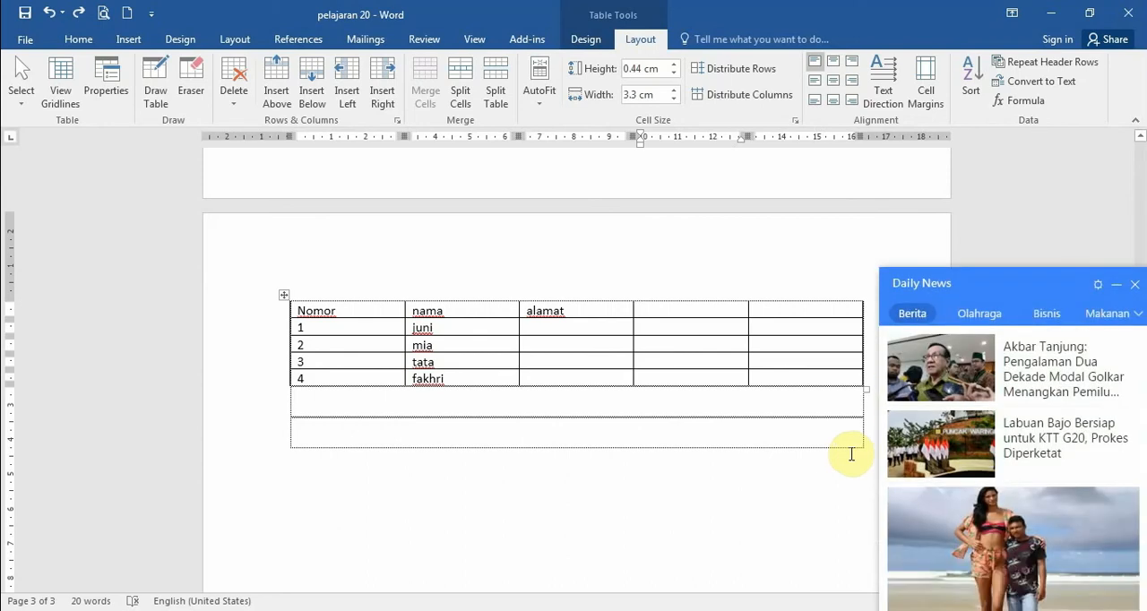
- Dismiss the Daily News pop-up and shade the Nomor header cell with standard yellow
{"action": "left_click", "coordinate": [1135, 127]}
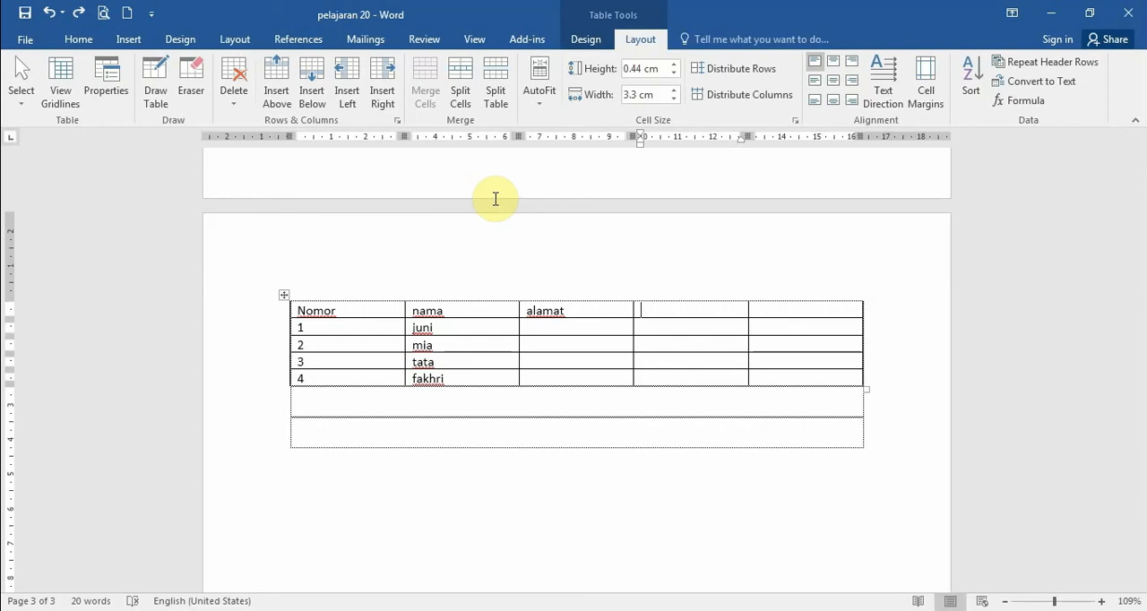
{"action": "left_click", "coordinate": [350, 309]}
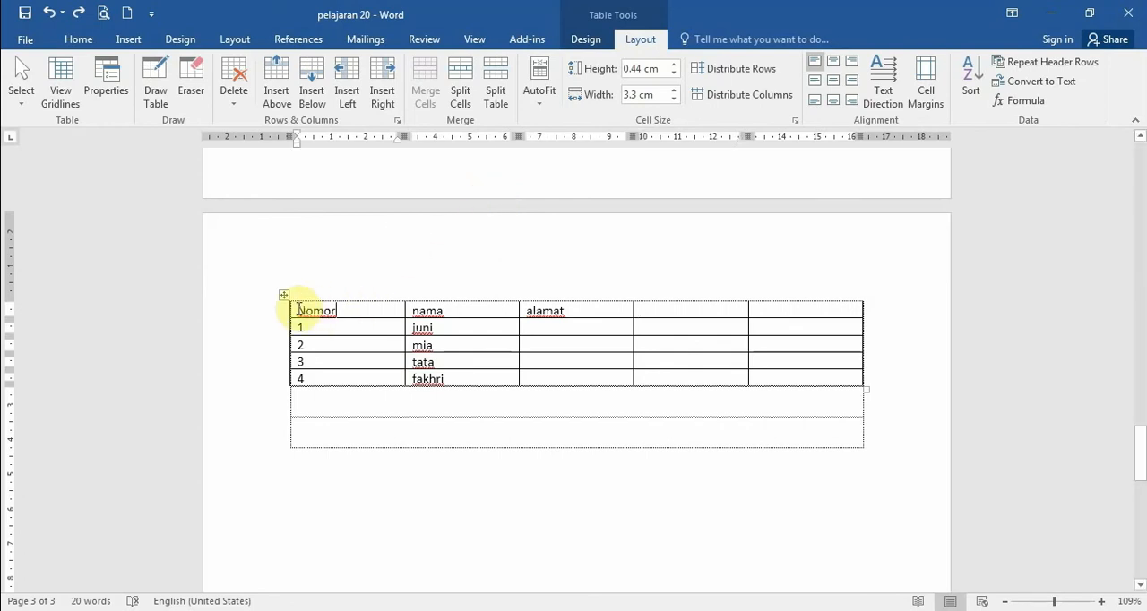
{"action": "left_click_drag", "start_coordinate": [299, 310], "coordinate": [358, 311]}
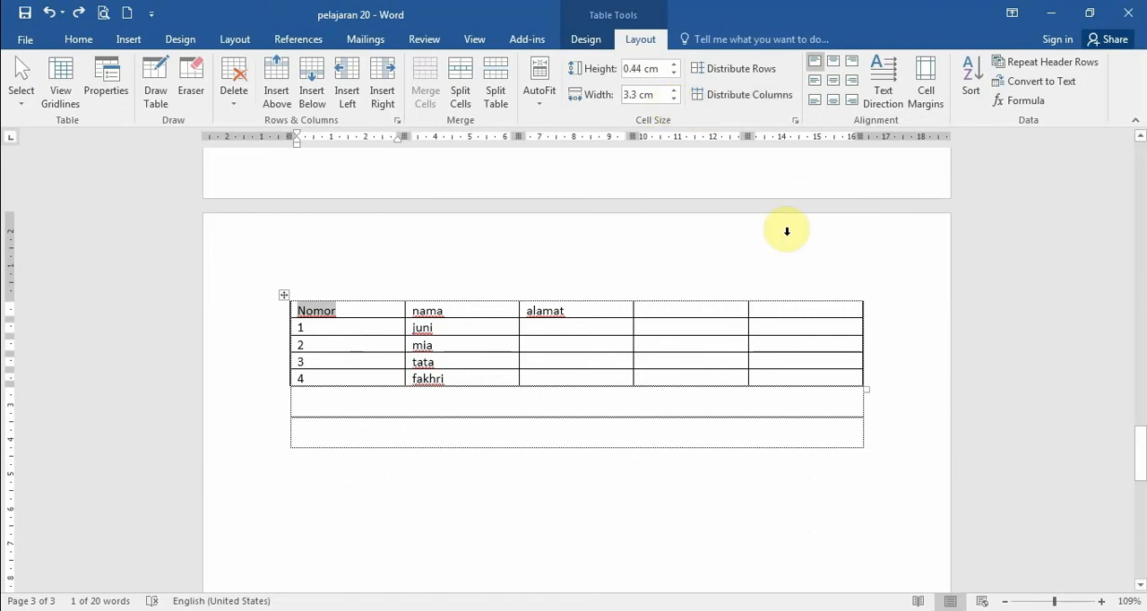
{"action": "left_click", "coordinate": [586, 39]}
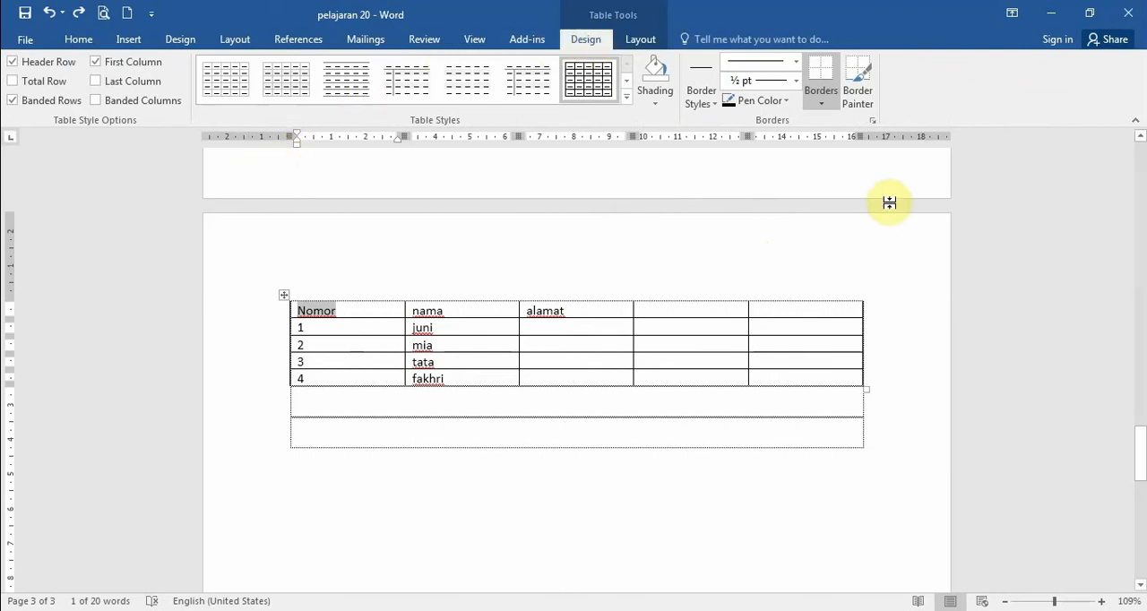
{"action": "left_click", "coordinate": [656, 104]}
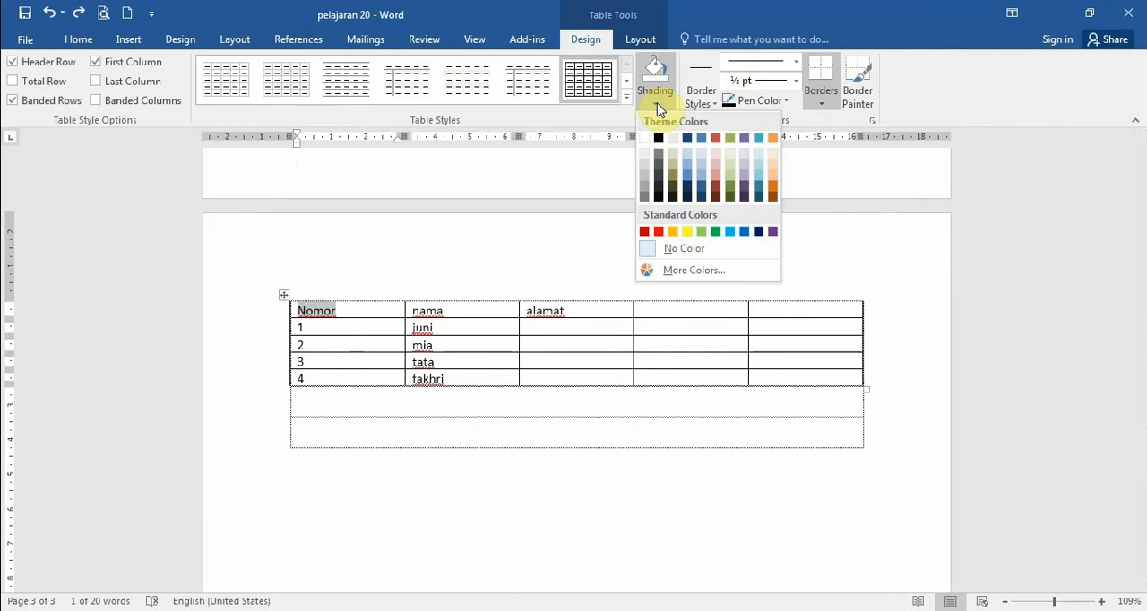
{"action": "left_click", "coordinate": [687, 231]}
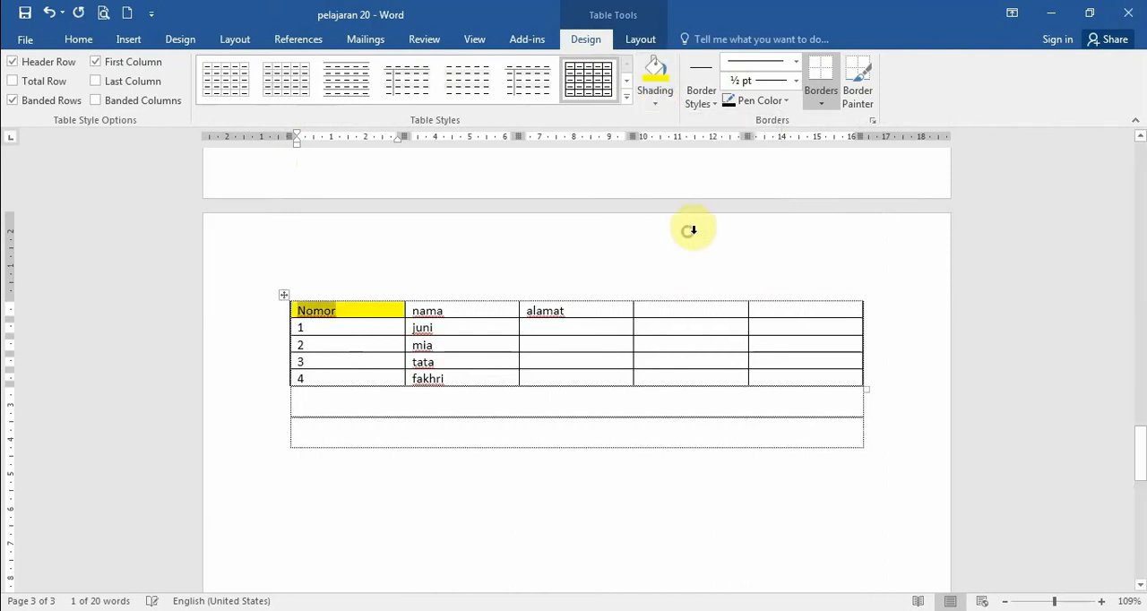
- Try different table selections: the nama cell, the nama and alamat cells, a multi-row range, and the whole table
{"action": "left_click", "coordinate": [487, 311]}
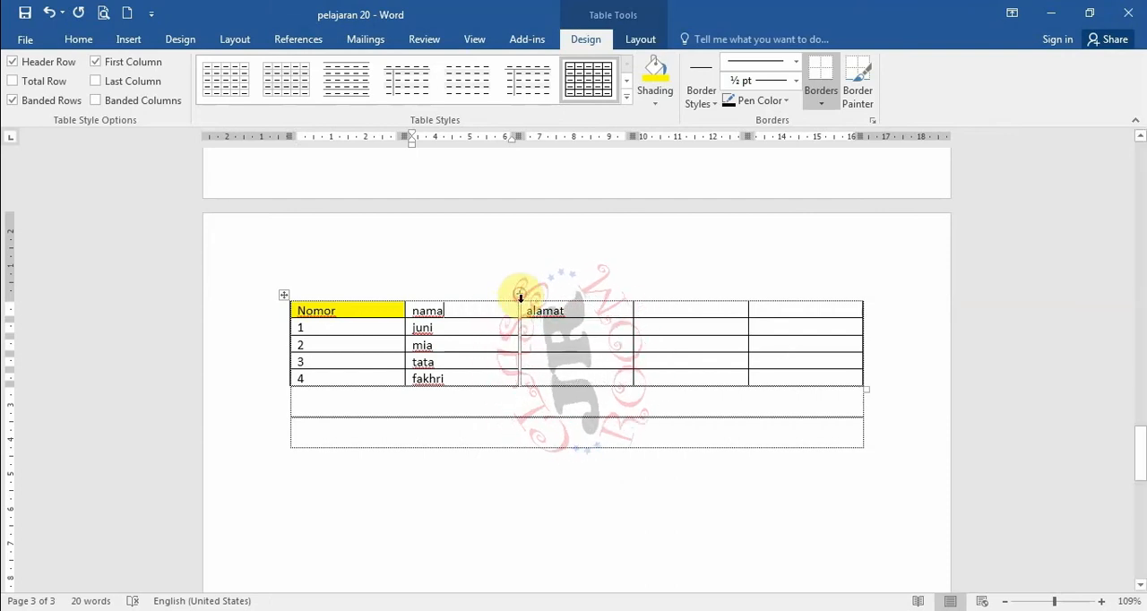
{"action": "left_click", "coordinate": [408, 310]}
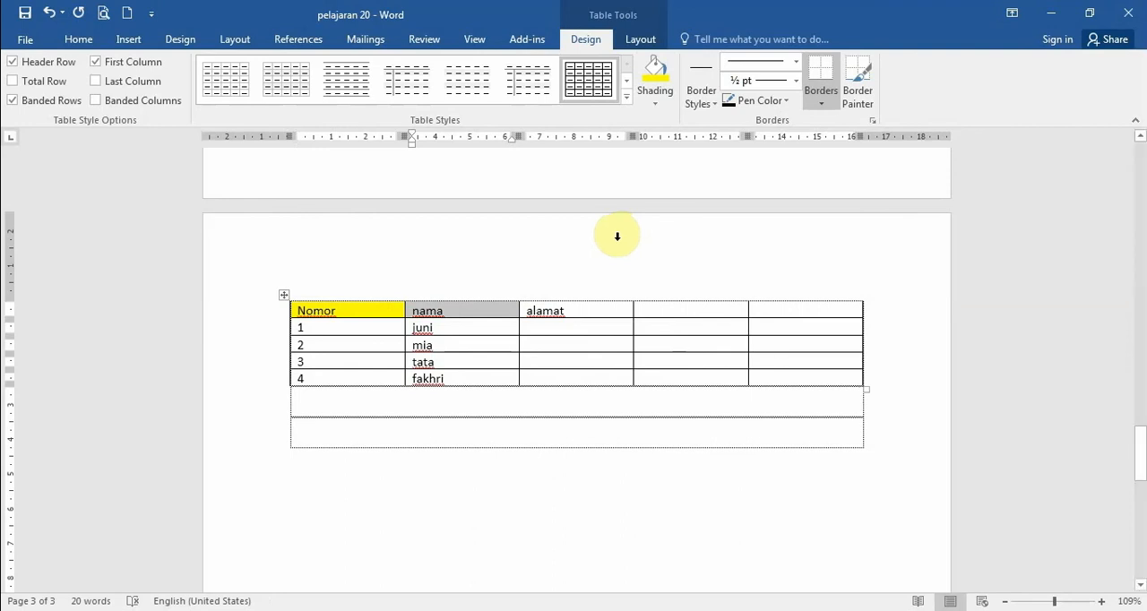
{"action": "left_click", "coordinate": [491, 312]}
{"action": "left_click_drag", "start_coordinate": [477, 309], "coordinate": [543, 308]}
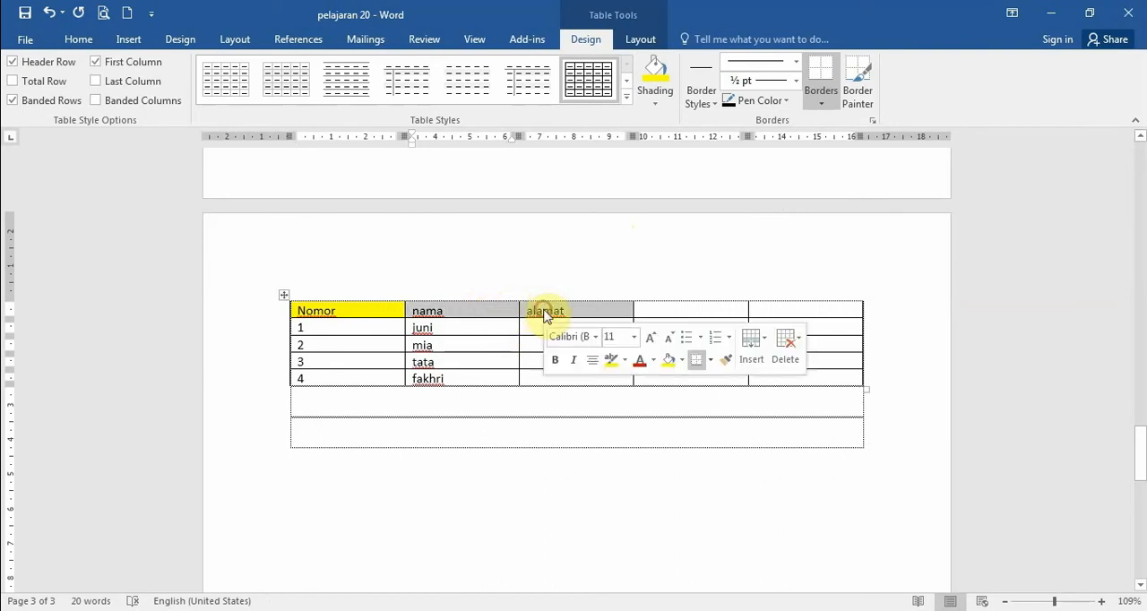
{"action": "left_click", "coordinate": [485, 312]}
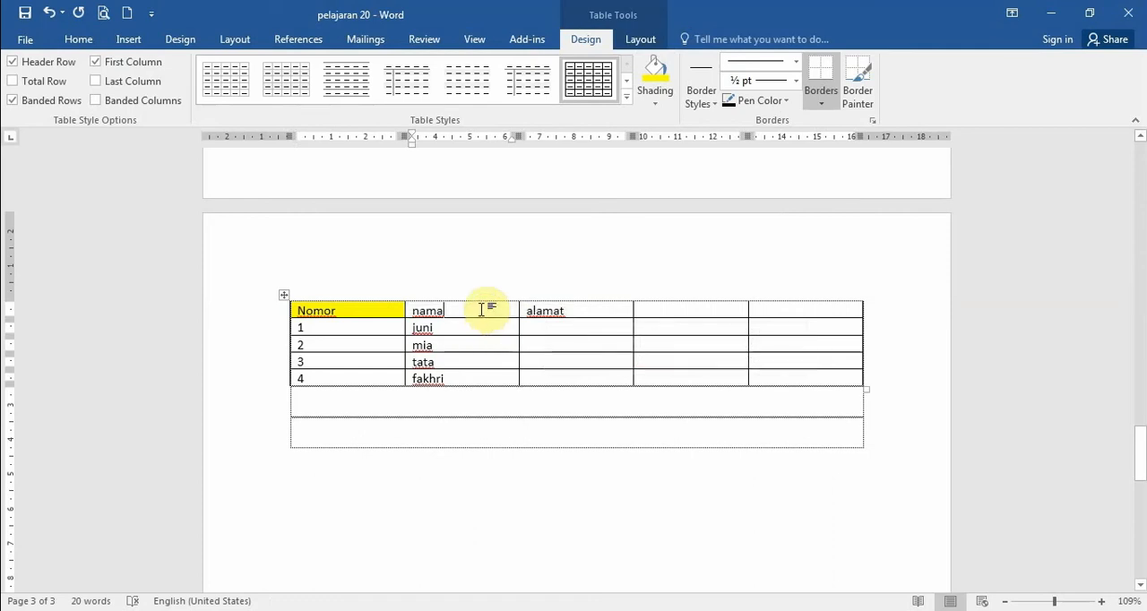
{"action": "left_click_drag", "start_coordinate": [420, 311], "coordinate": [741, 331]}
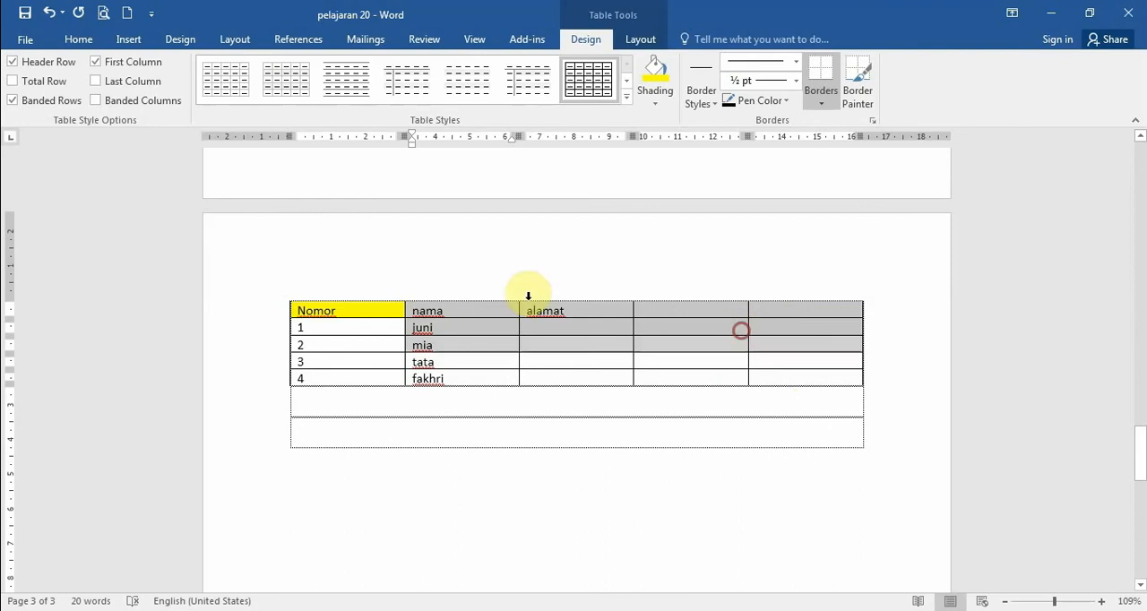
{"action": "left_click", "coordinate": [283, 294]}
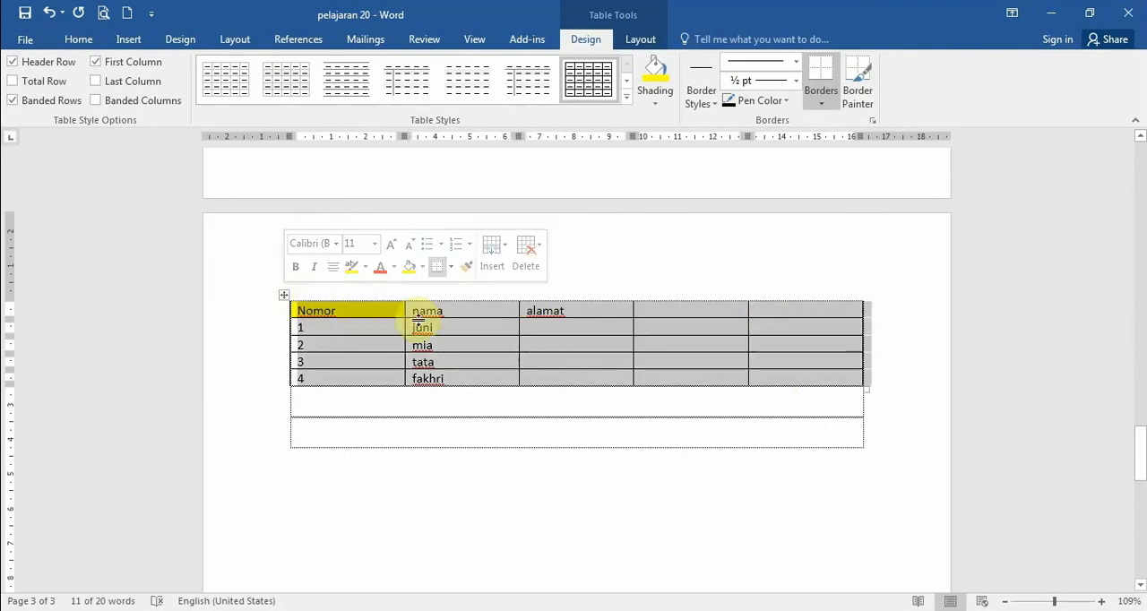
{"action": "left_click", "coordinate": [456, 315]}
- Shade the nama header cell with an orange theme colour
{"action": "left_click", "coordinate": [405, 308]}
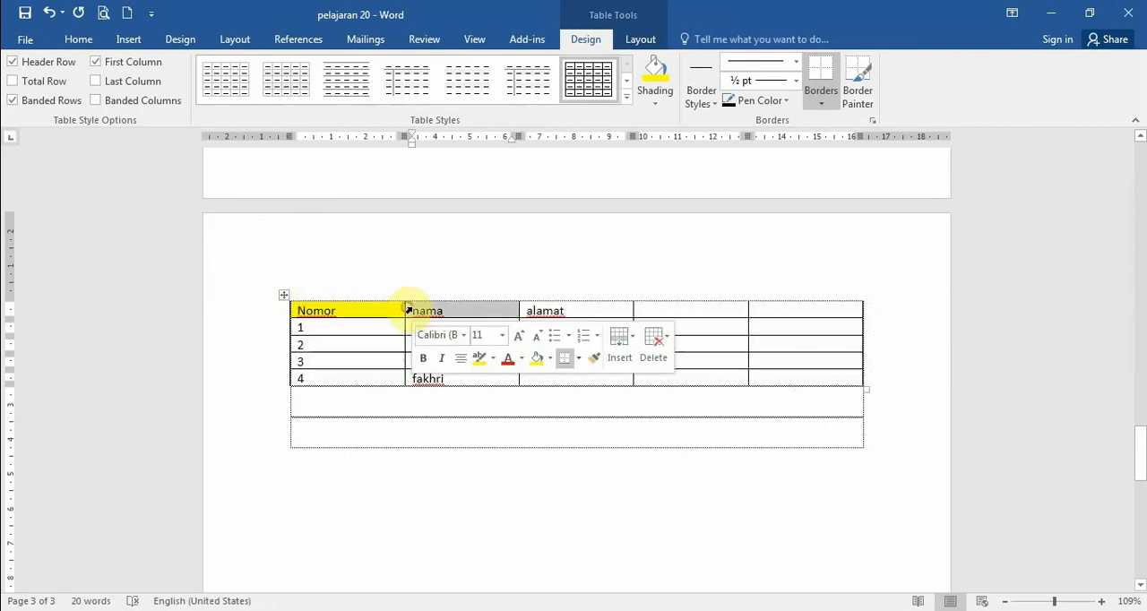
{"action": "right_click", "coordinate": [458, 312]}
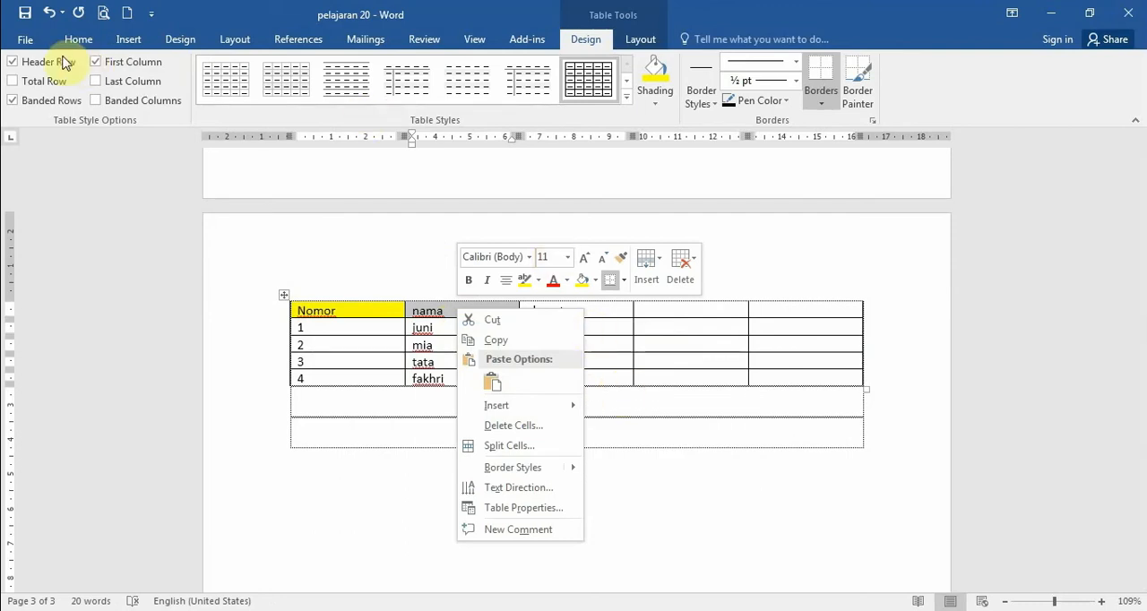
{"action": "left_click", "coordinate": [89, 42]}
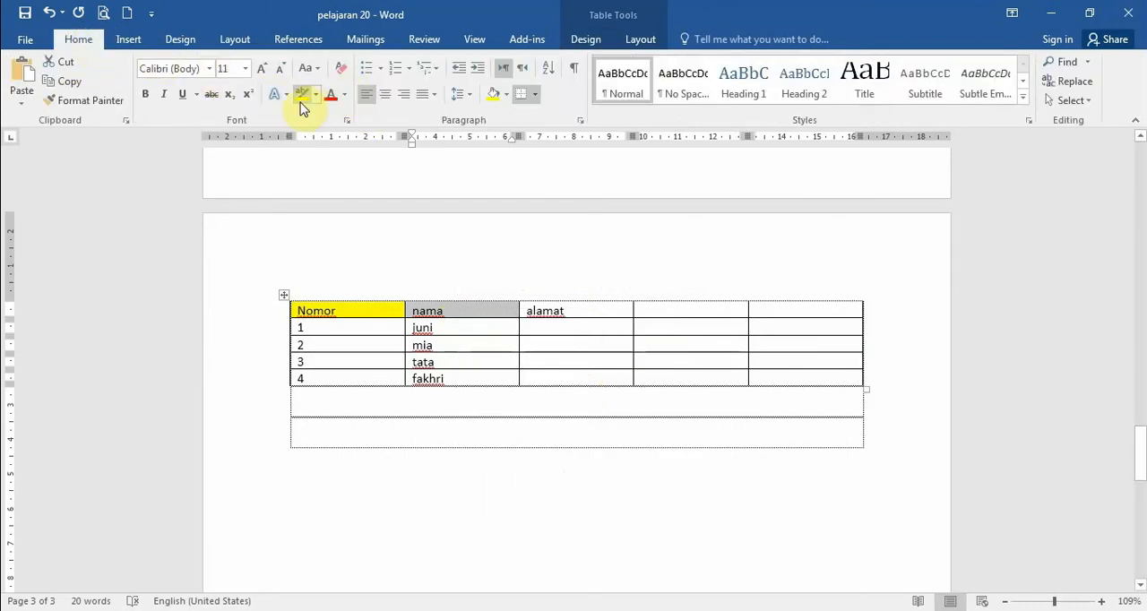
{"action": "left_click", "coordinate": [507, 94]}
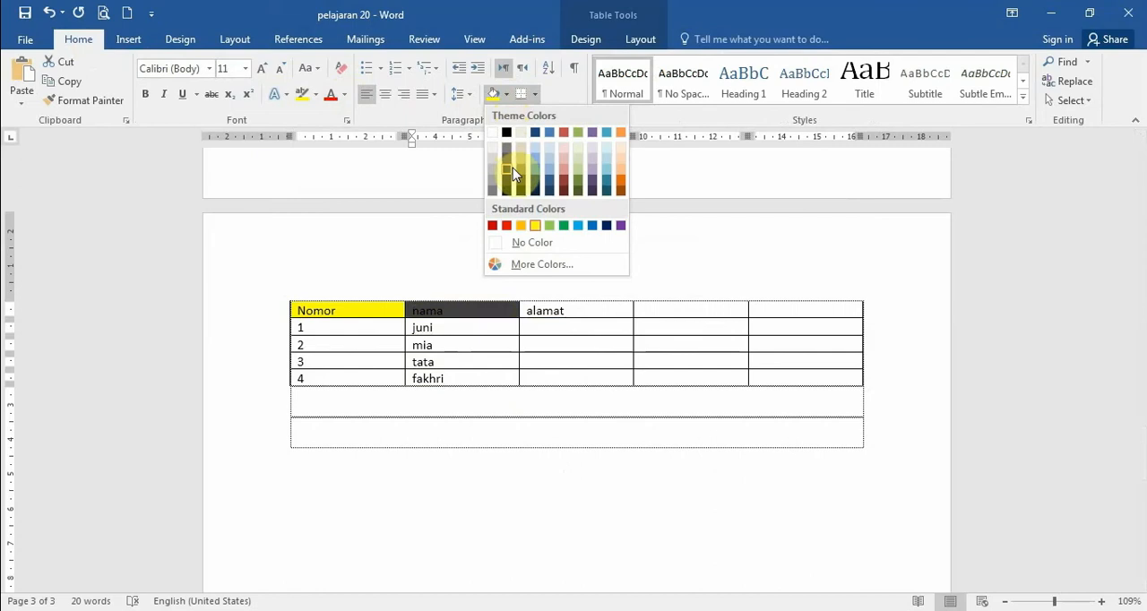
{"action": "left_click", "coordinate": [623, 167]}
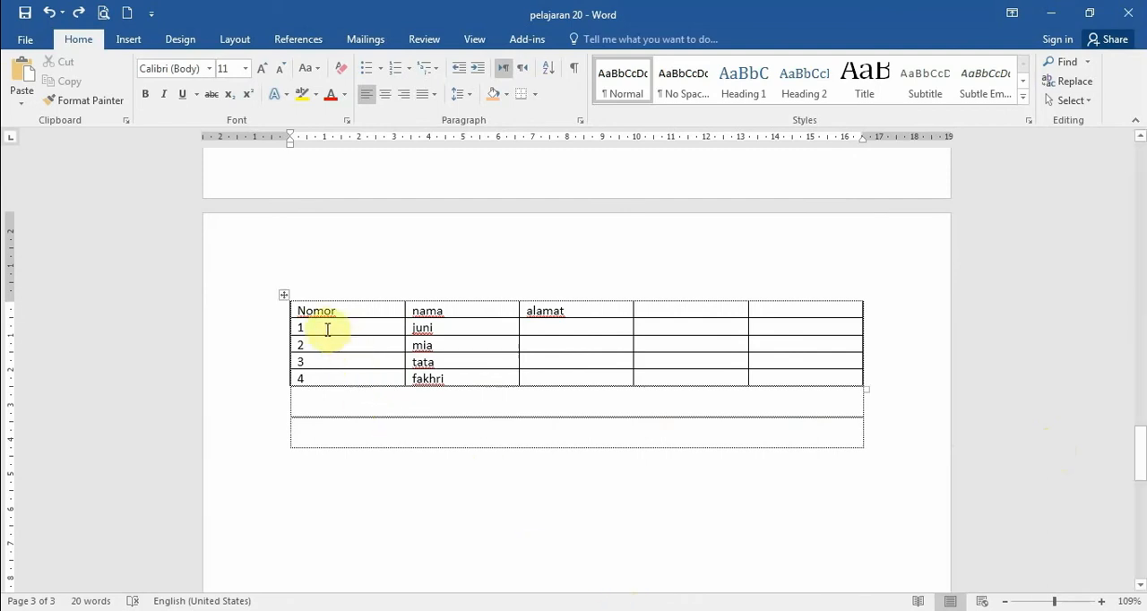
- Remove the inside borders from rows 1 to 3 across the Nomor, nama and alamat columns
{"action": "left_click_drag", "start_coordinate": [328, 330], "coordinate": [618, 354]}
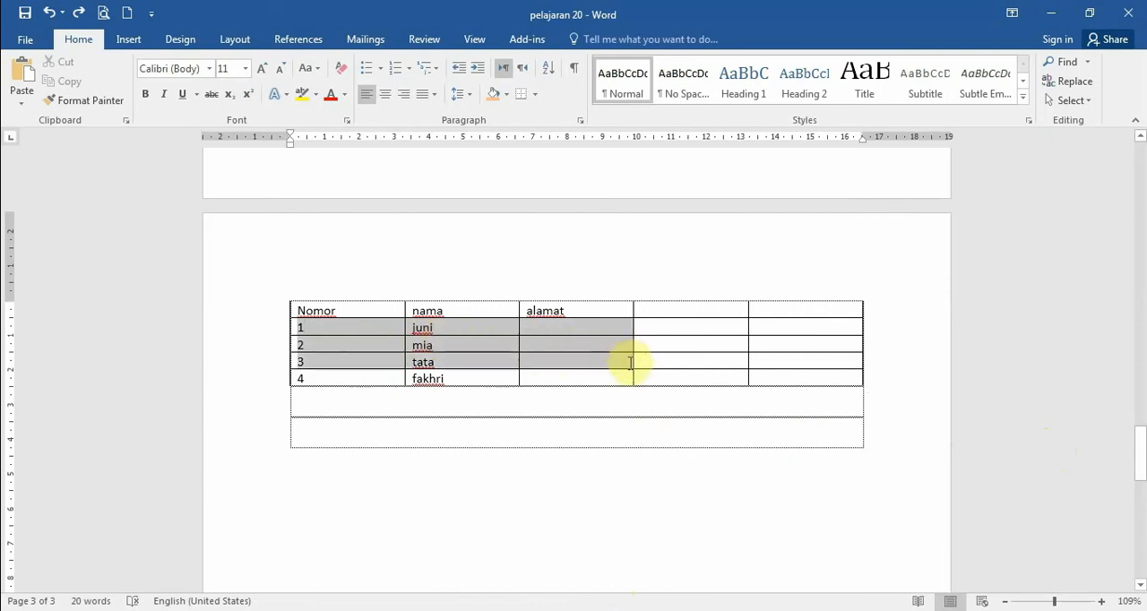
{"action": "left_click_drag", "start_coordinate": [630, 363], "coordinate": [624, 366]}
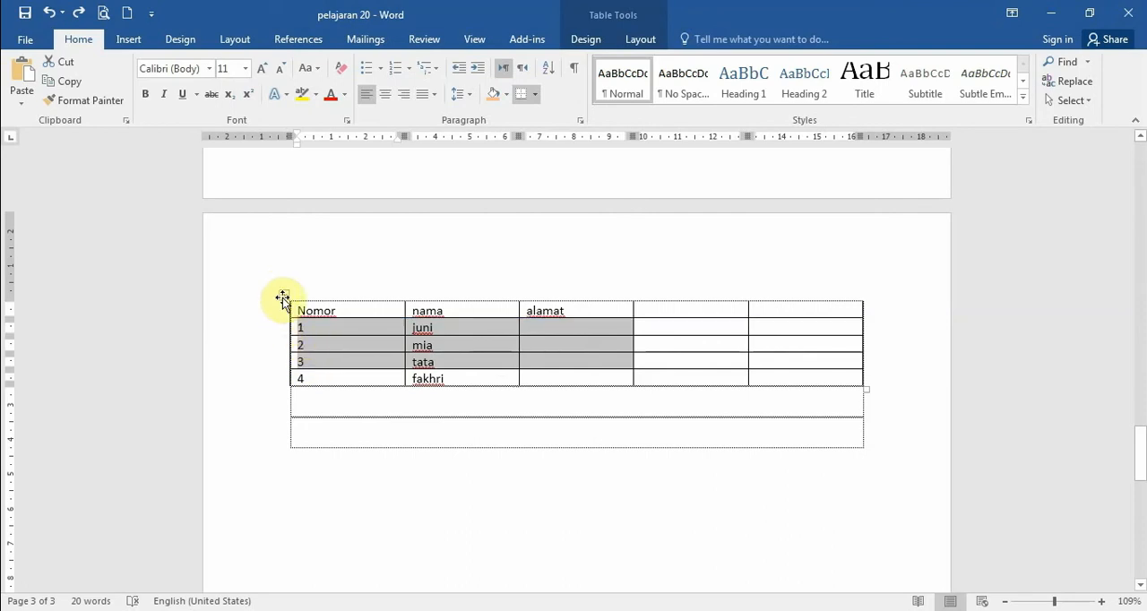
{"action": "left_click", "coordinate": [590, 43]}
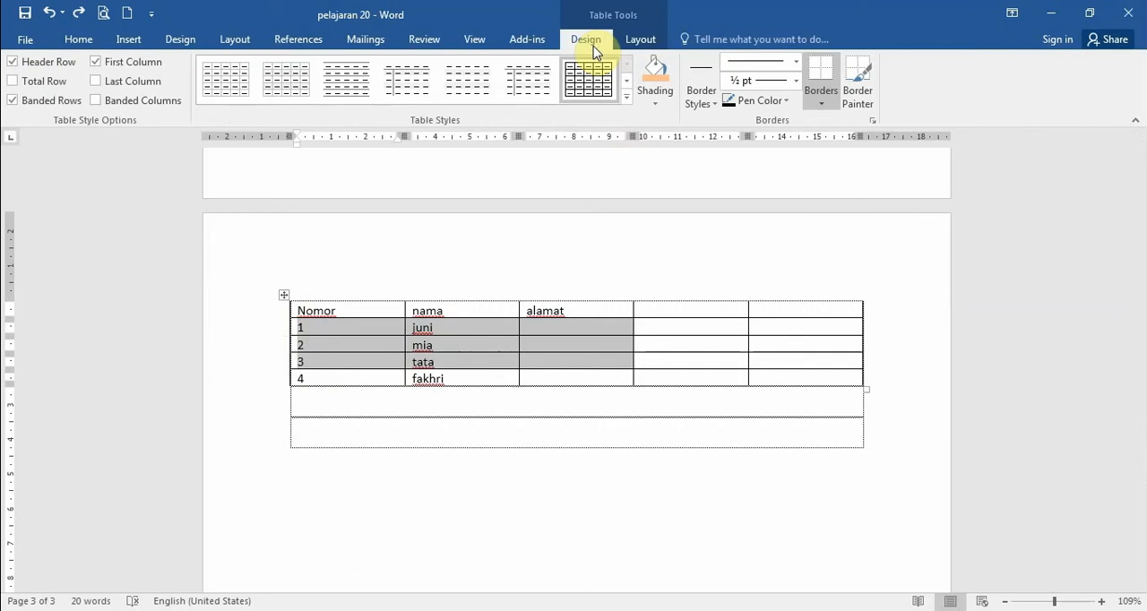
{"action": "left_click", "coordinate": [810, 104]}
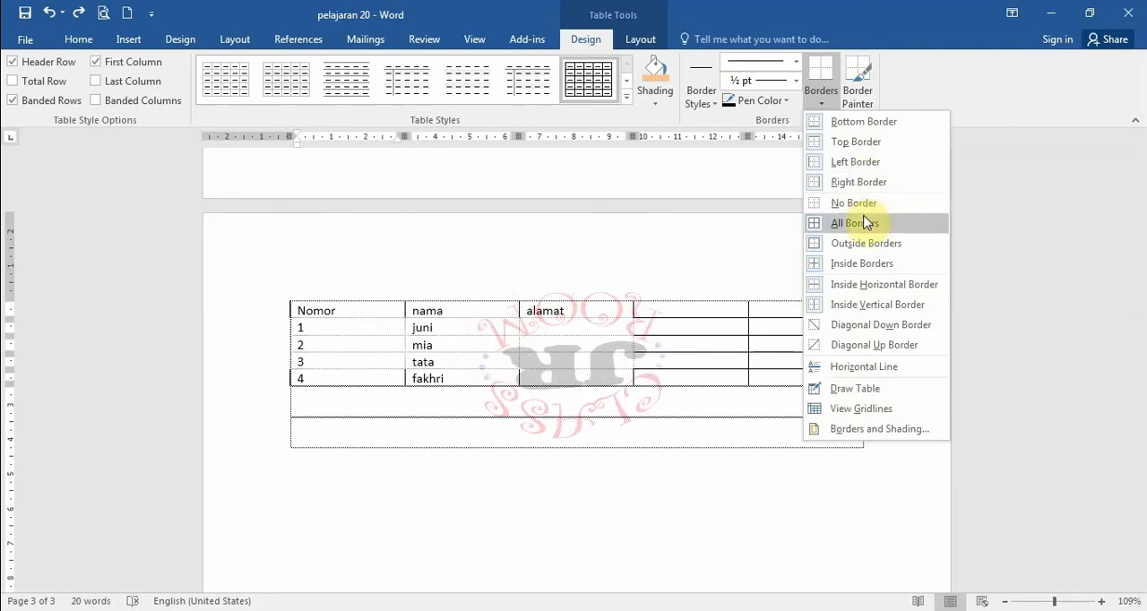
{"action": "left_click", "coordinate": [863, 265]}
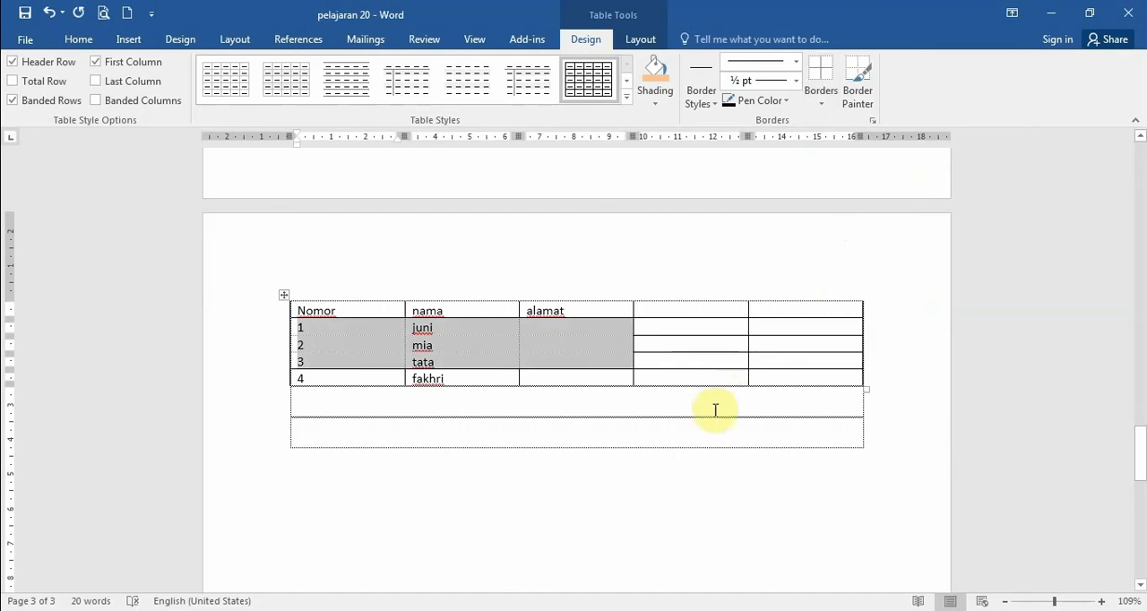
{"action": "left_click", "coordinate": [683, 381]}
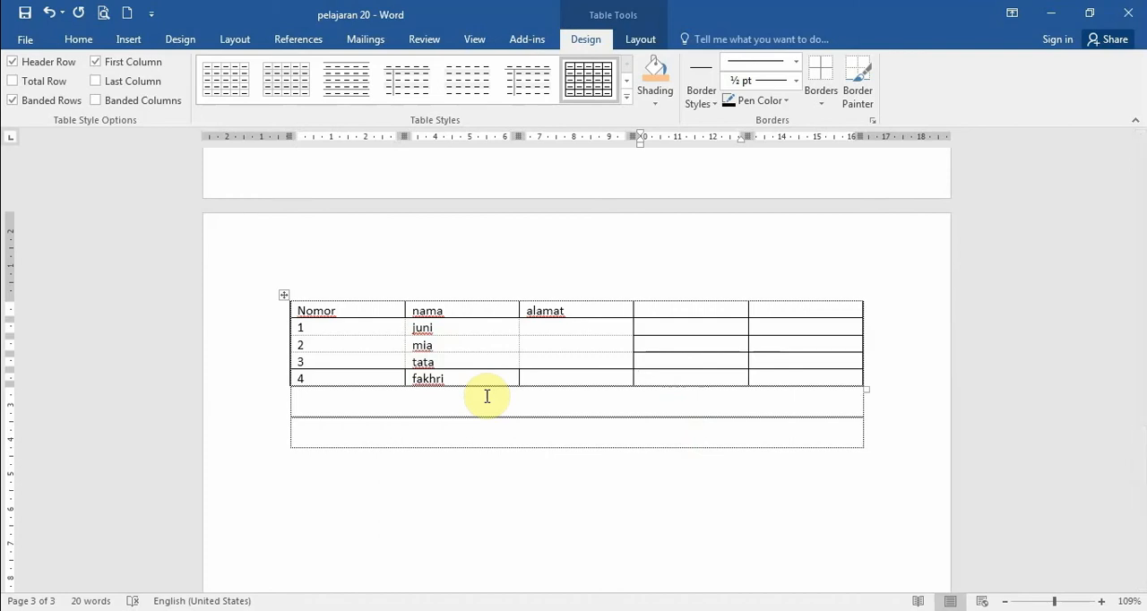
- Review the table and border options available for the cells selected in rows 1 to 3
{"action": "right_click", "coordinate": [548, 332]}
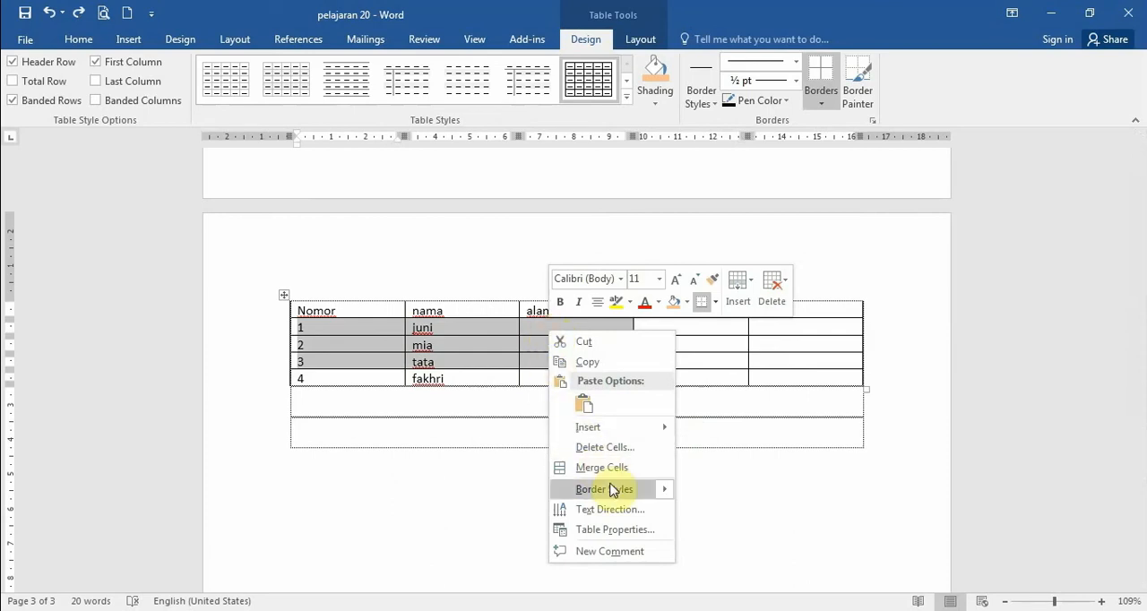
{"action": "mouse_move", "coordinate": [612, 490]}
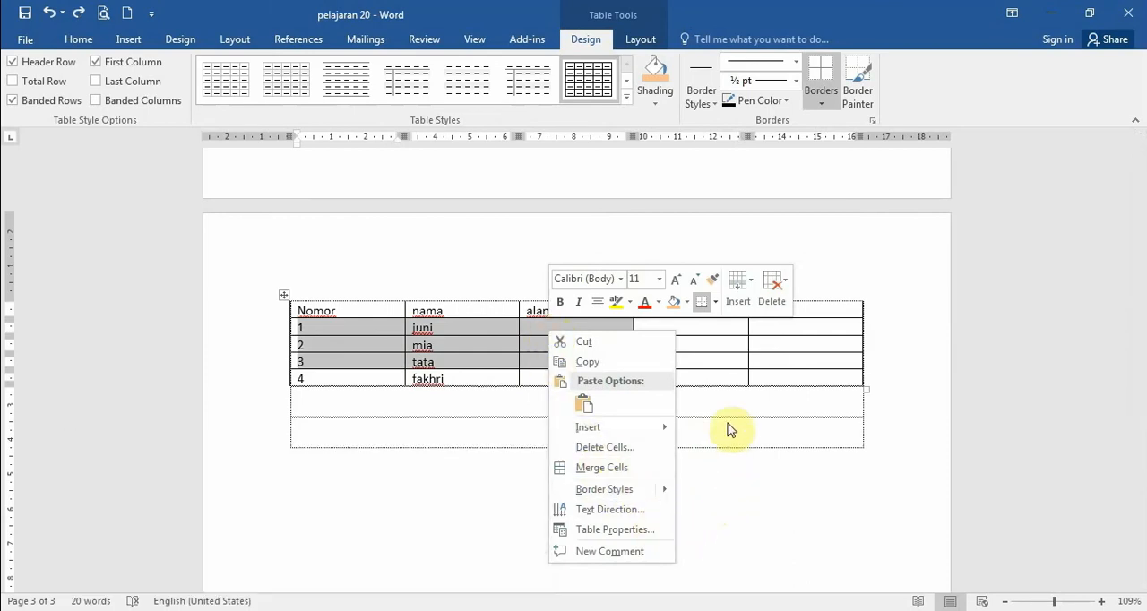
{"action": "left_click", "coordinate": [819, 105]}
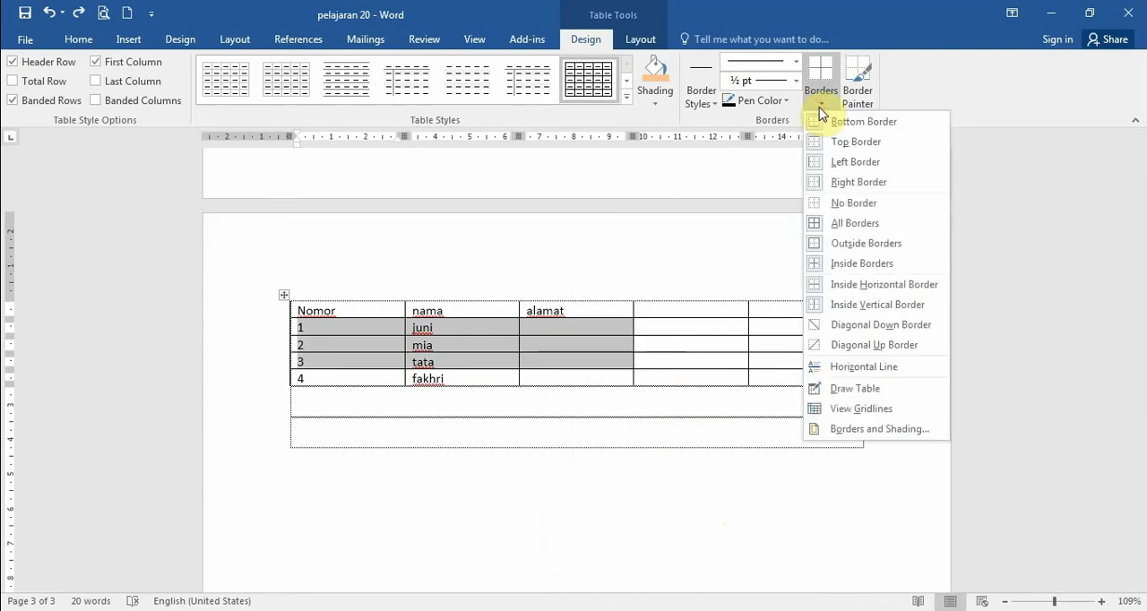
{"action": "left_click", "coordinate": [547, 433]}
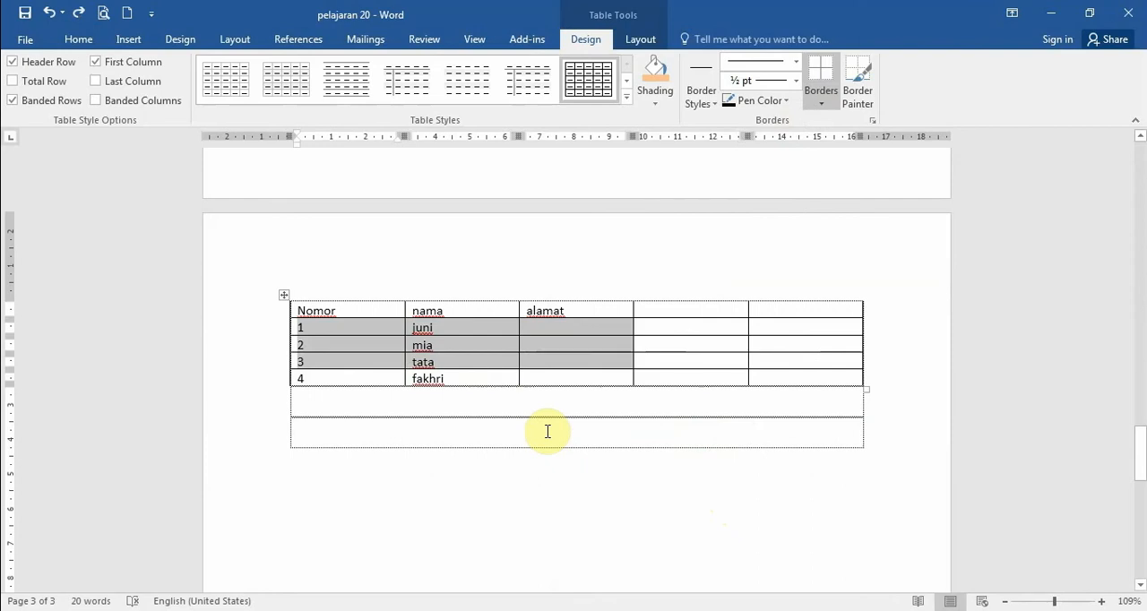
{"action": "left_click", "coordinate": [536, 399]}
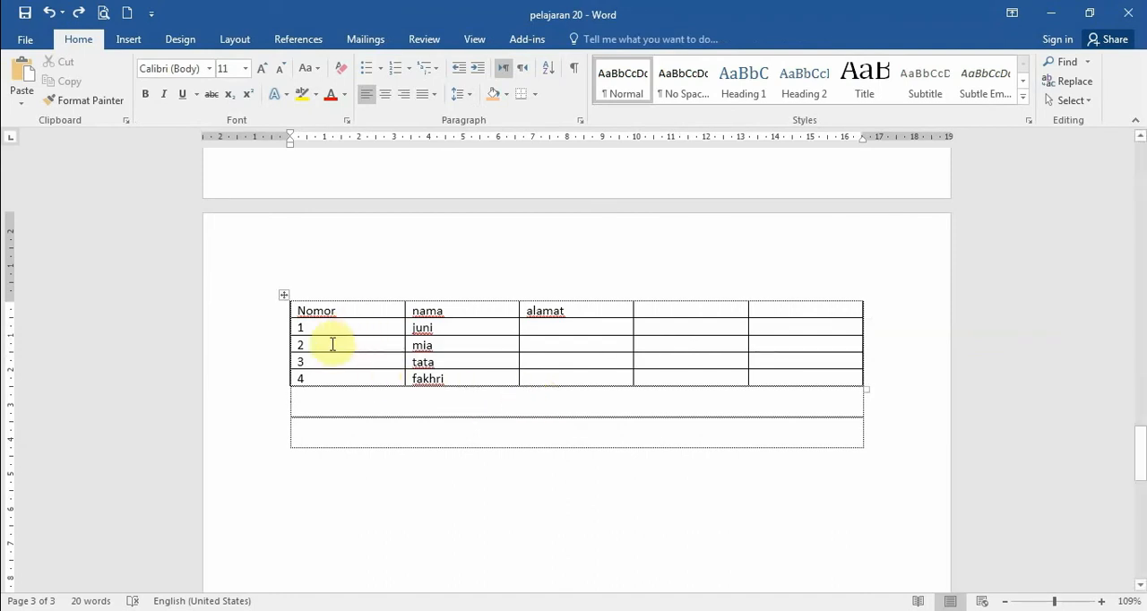
{"action": "mouse_move", "coordinate": [329, 332]}
{"action": "left_mouse_down"}
{"action": "mouse_move", "coordinate": [456, 331]}
{"action": "mouse_move", "coordinate": [470, 360]}
{"action": "left_mouse_up"}
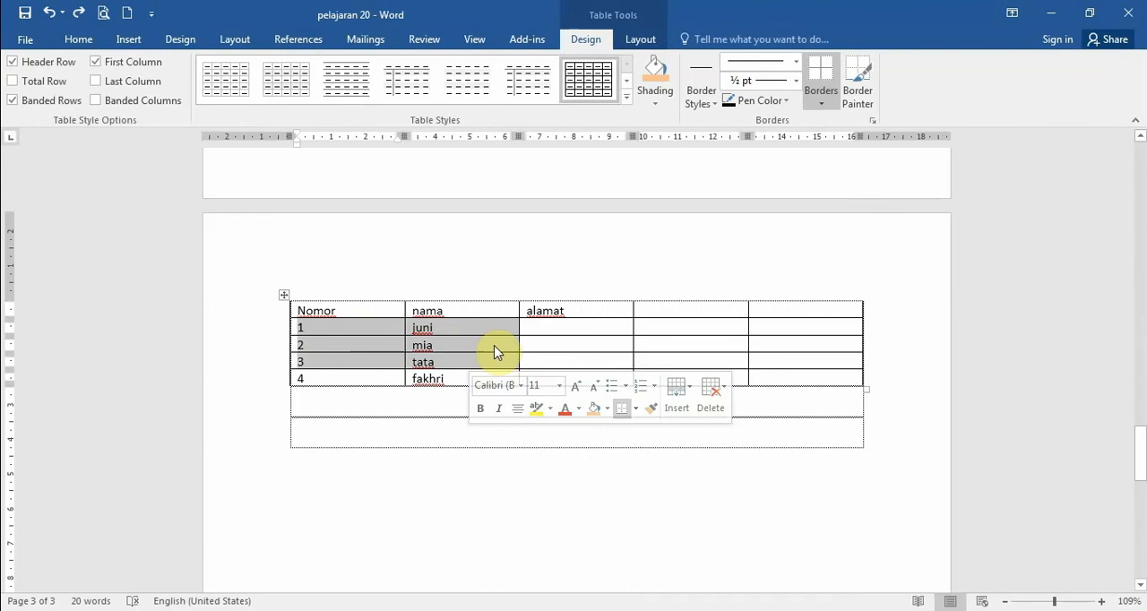
{"action": "left_click", "coordinate": [496, 349]}
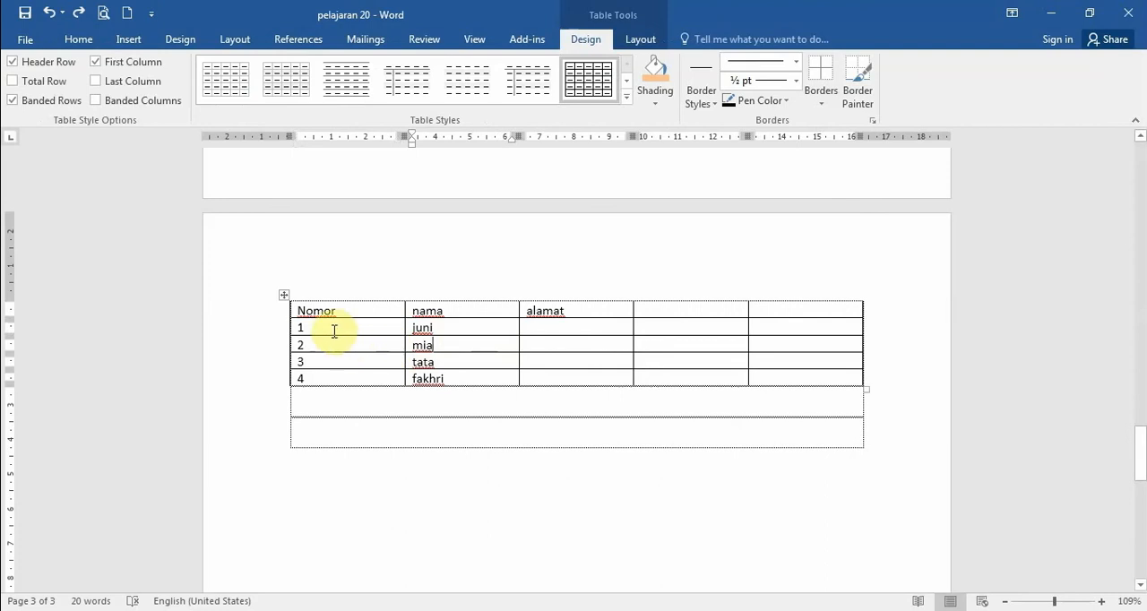
{"action": "left_click_drag", "start_coordinate": [334, 330], "coordinate": [444, 358]}
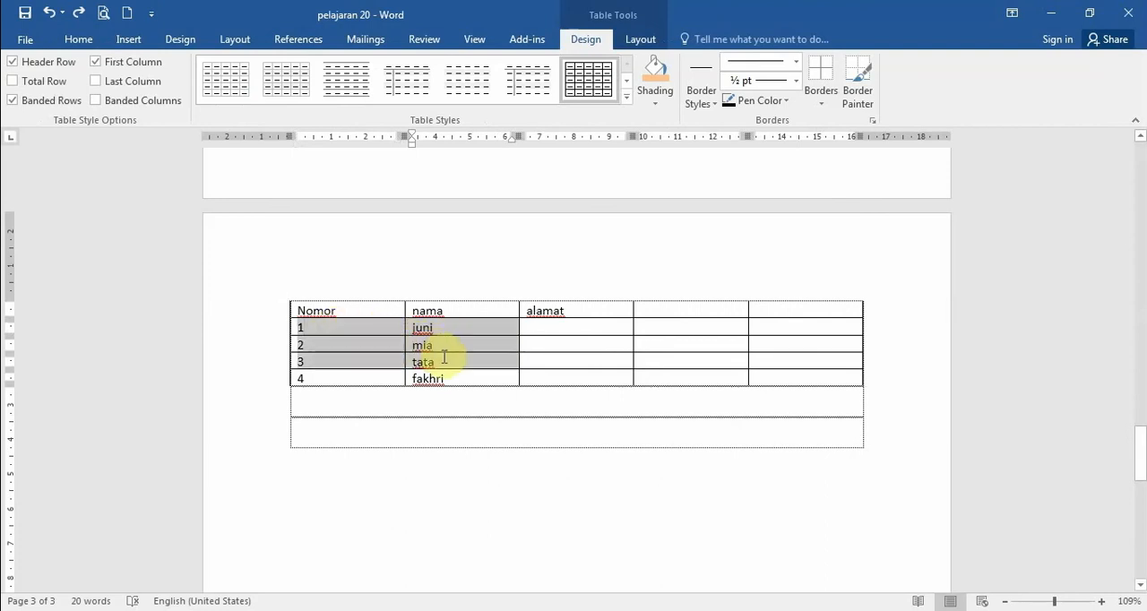
{"action": "left_click", "coordinate": [352, 331]}
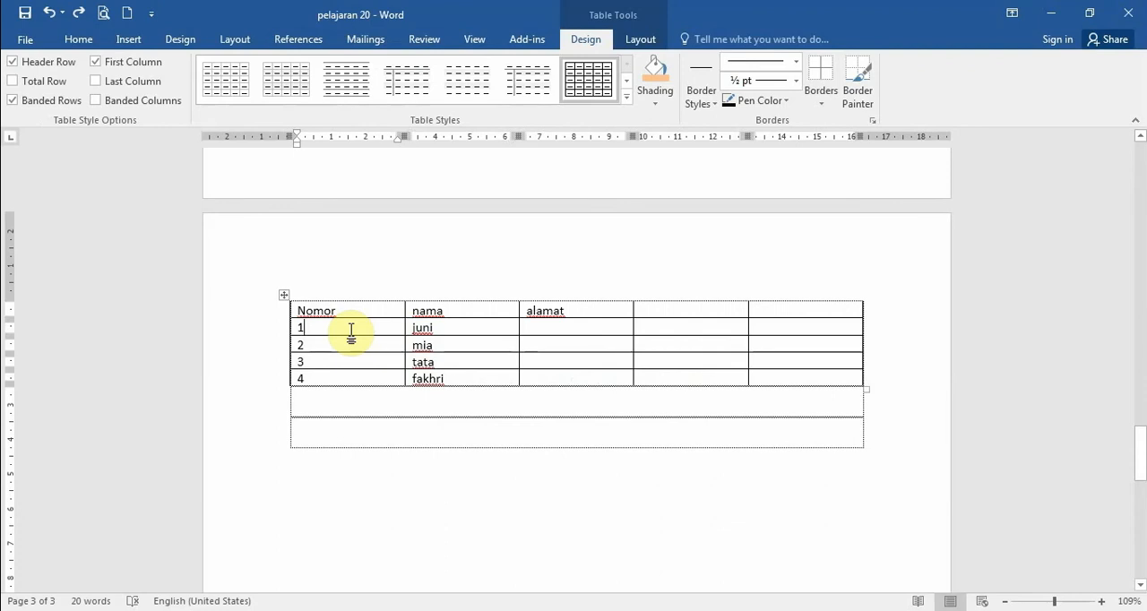
- Open Borders and Shading through Table Properties for the Nomor and nama cells in rows 1 to 3, and try the None, Box and All settings
{"action": "left_click_drag", "start_coordinate": [341, 329], "coordinate": [464, 366]}
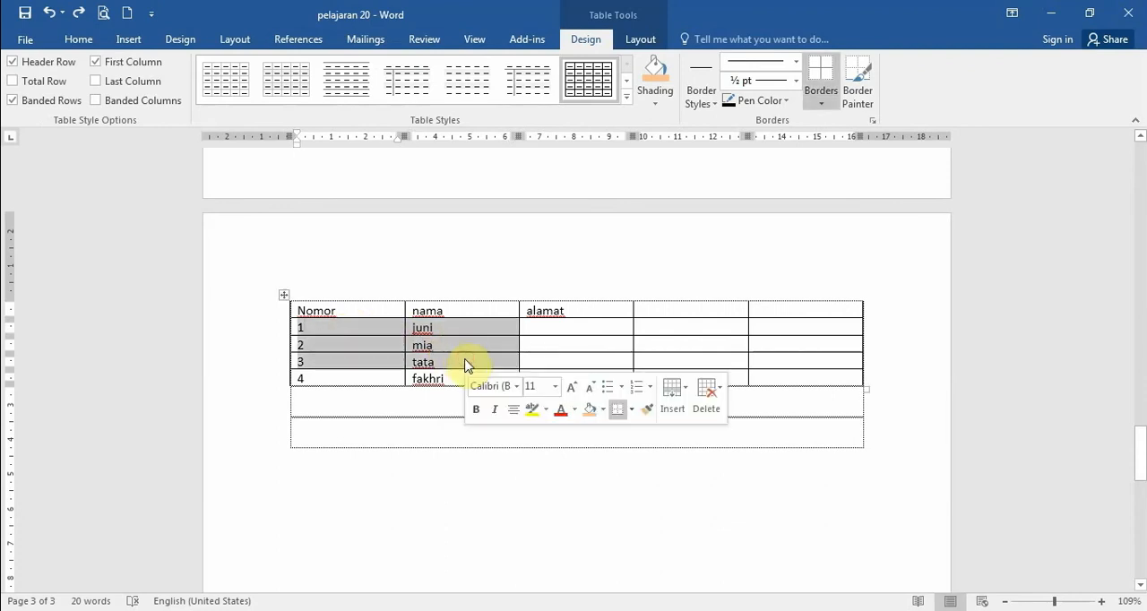
{"action": "right_click", "coordinate": [465, 366]}
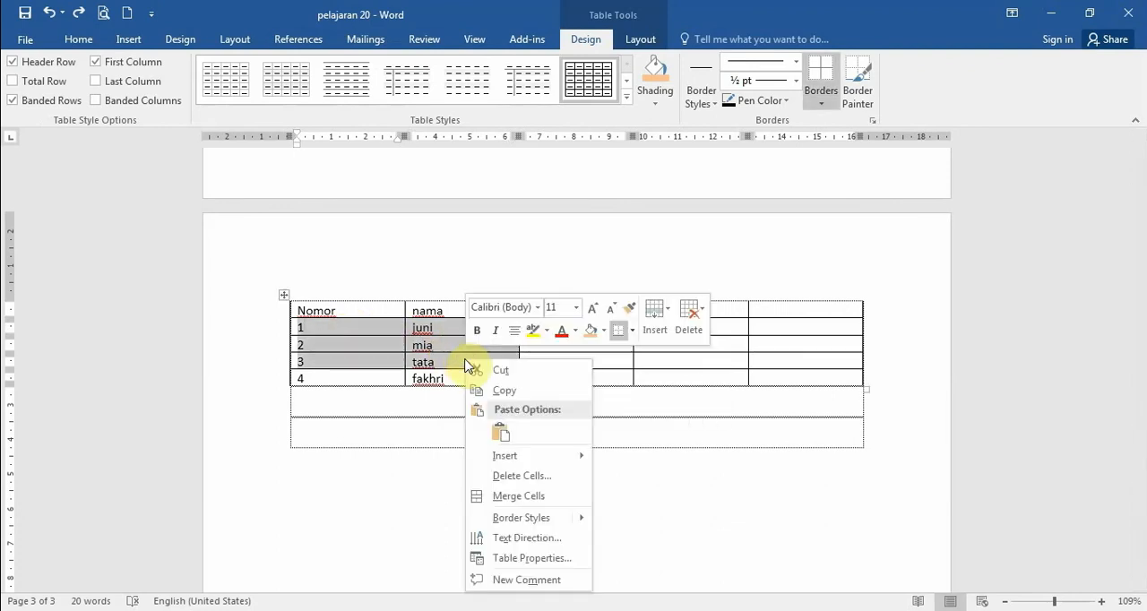
{"action": "left_click", "coordinate": [515, 558]}
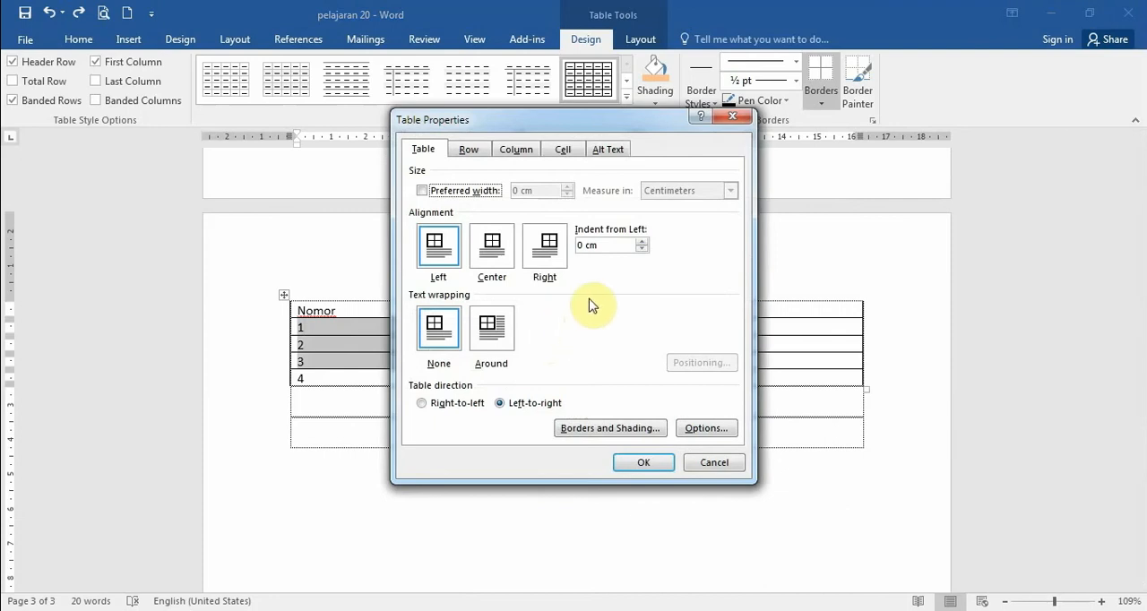
{"action": "left_click", "coordinate": [612, 428]}
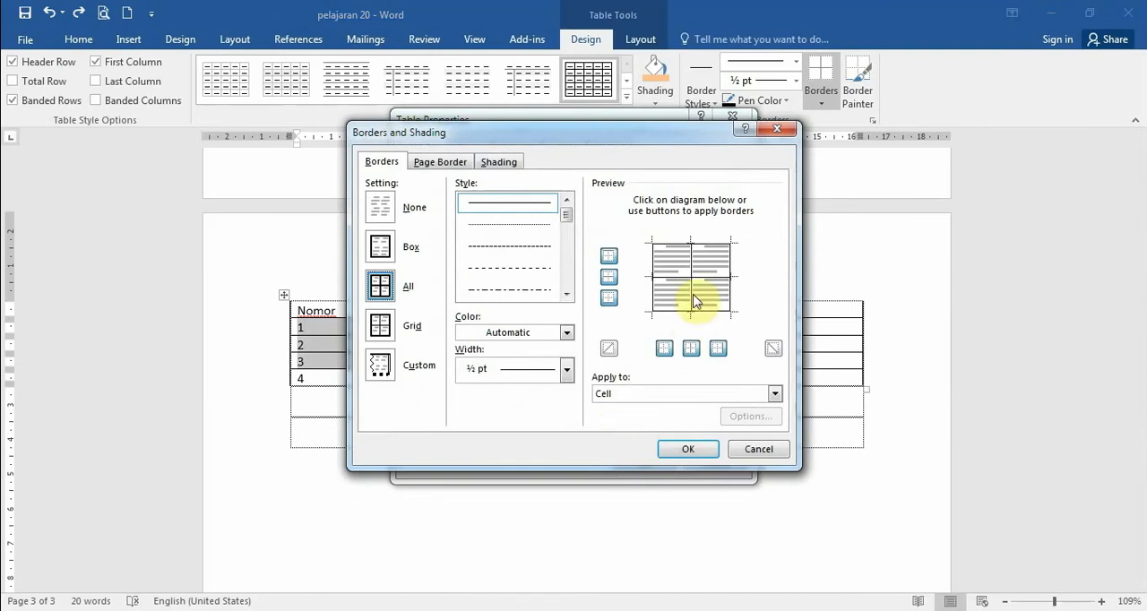
{"action": "left_click", "coordinate": [386, 217]}
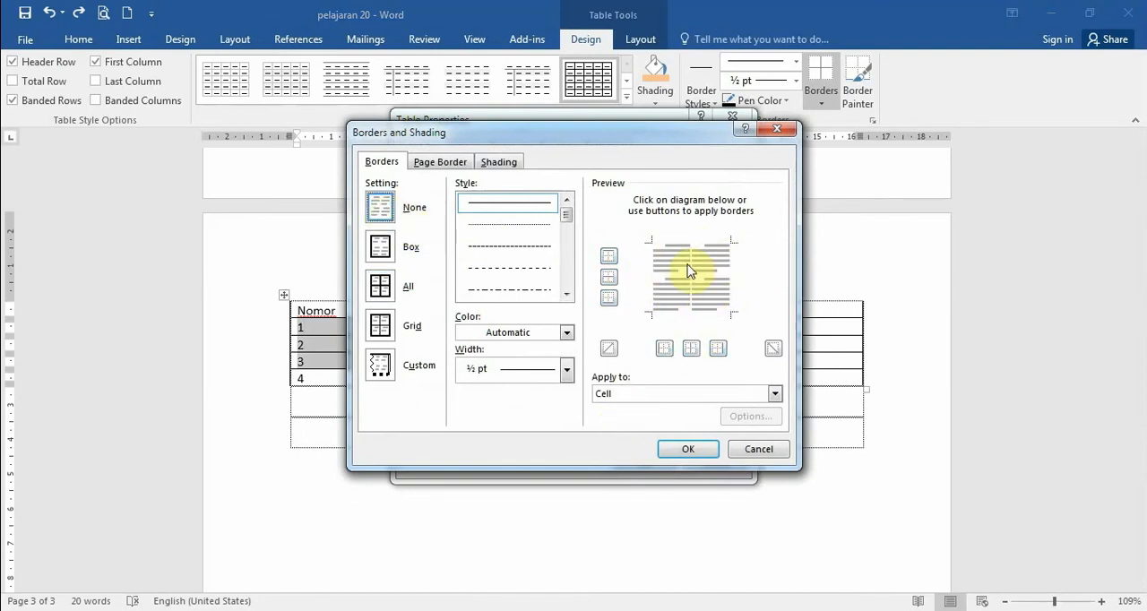
{"action": "left_click", "coordinate": [384, 255]}
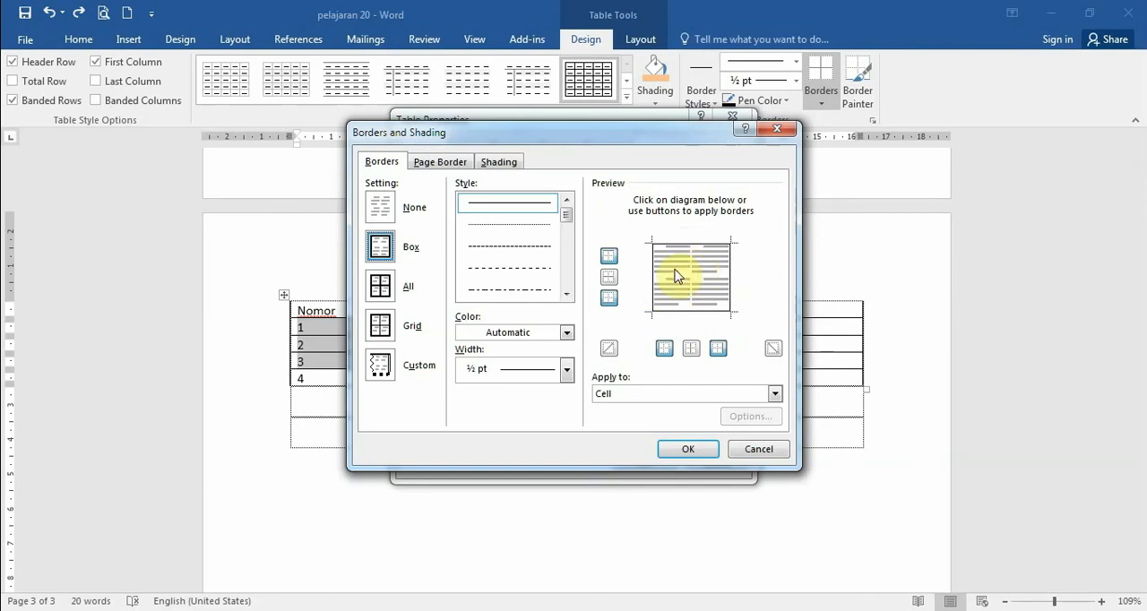
{"action": "left_click", "coordinate": [386, 296]}
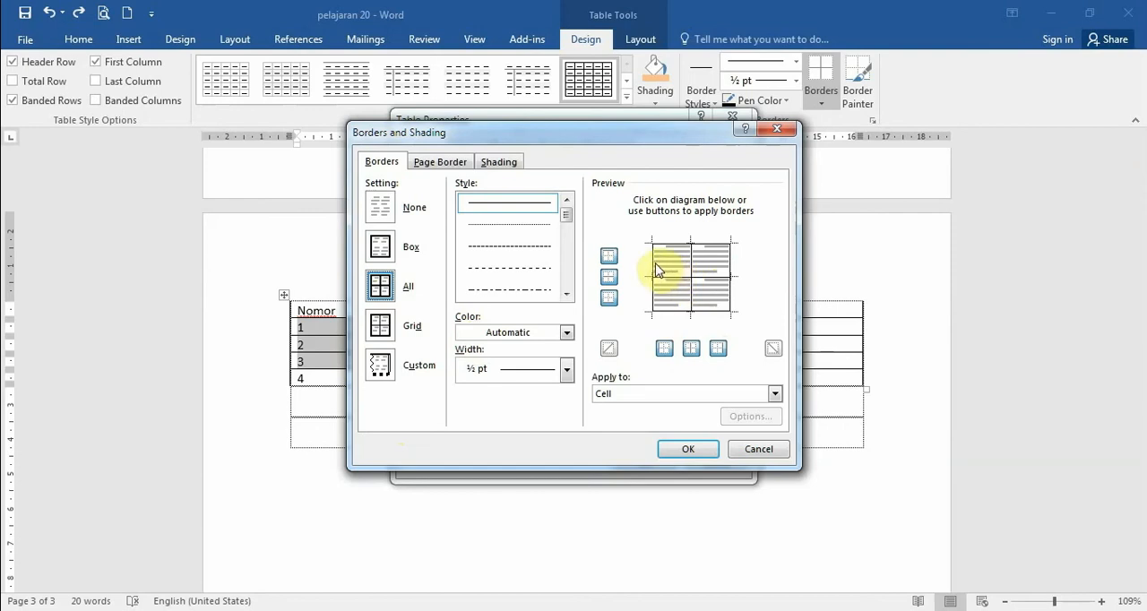
- Remove the top, middle and bottom horizontal borders from the selected cells and apply the custom border setting
{"action": "left_click", "coordinate": [674, 276]}
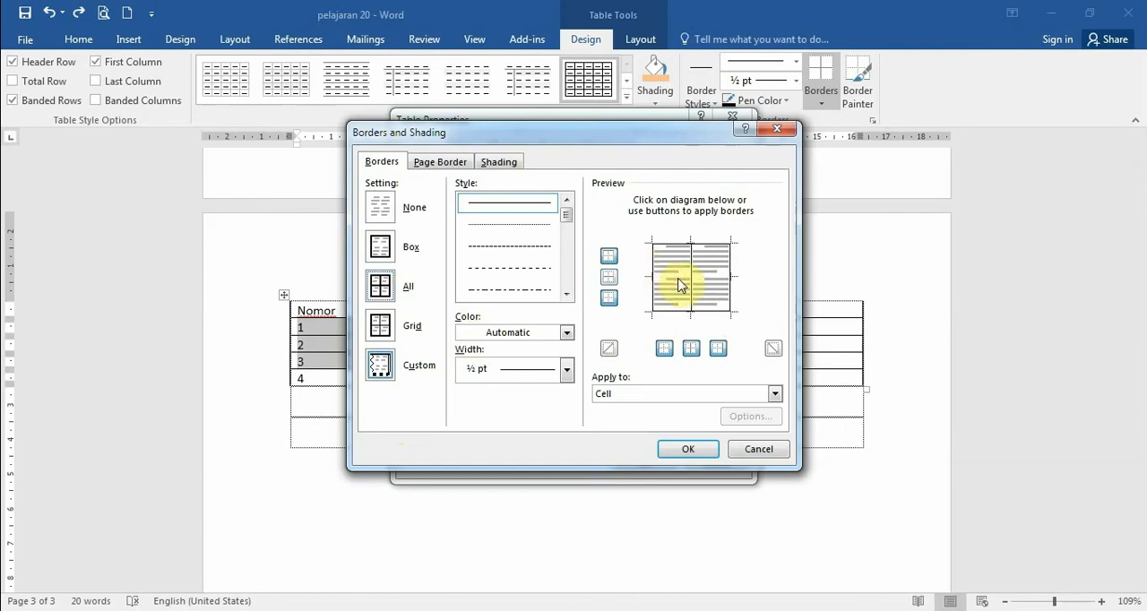
{"action": "left_click", "coordinate": [682, 245]}
{"action": "left_click", "coordinate": [678, 312]}
{"action": "left_click", "coordinate": [687, 450]}
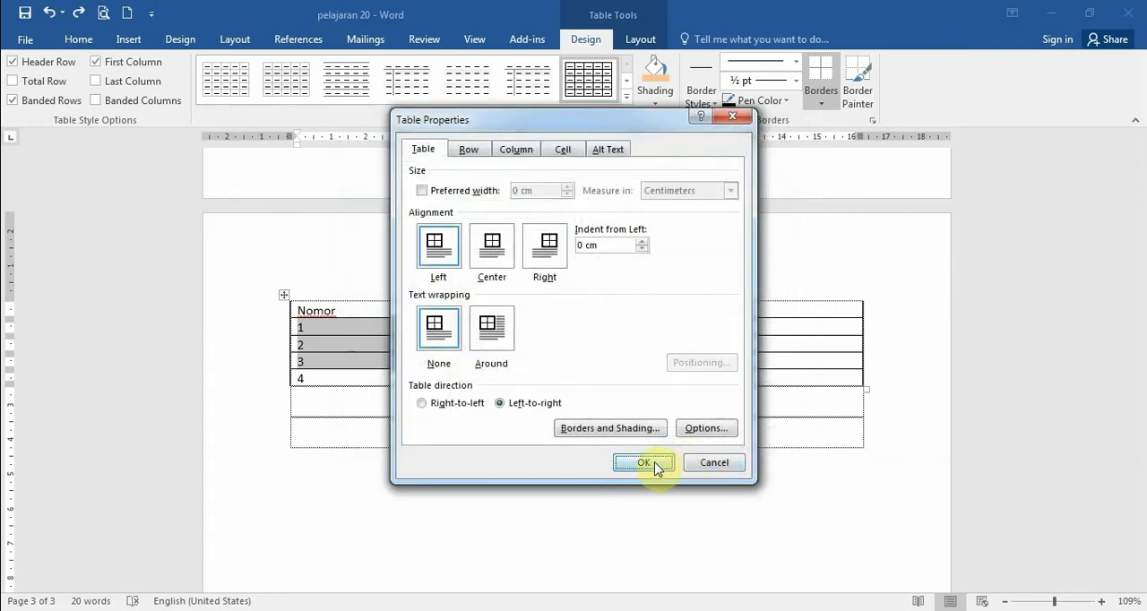
{"action": "left_click", "coordinate": [643, 463]}
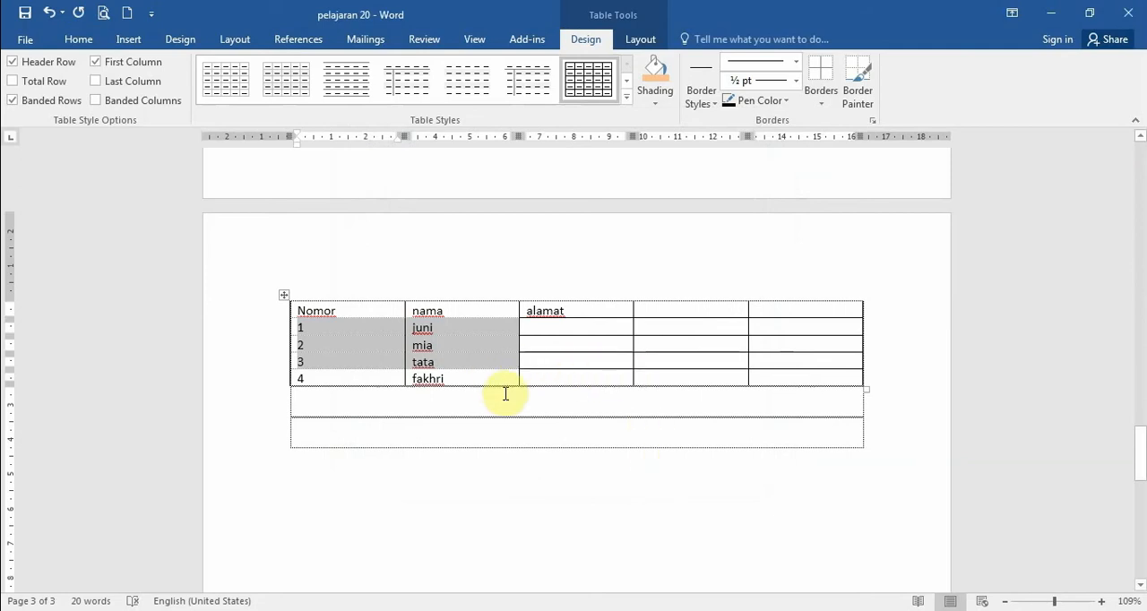
{"action": "left_click", "coordinate": [621, 342]}
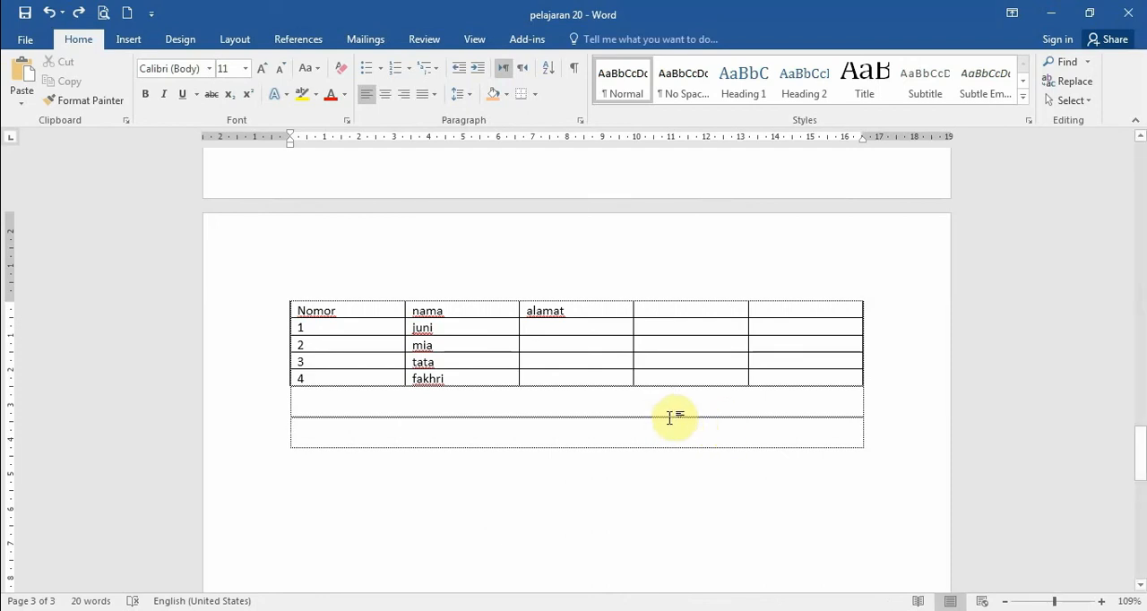
- Open Borders and Shading for the mia cell and choose a dark orange line colour for its box border
{"action": "left_click_drag", "start_coordinate": [413, 346], "coordinate": [448, 346]}
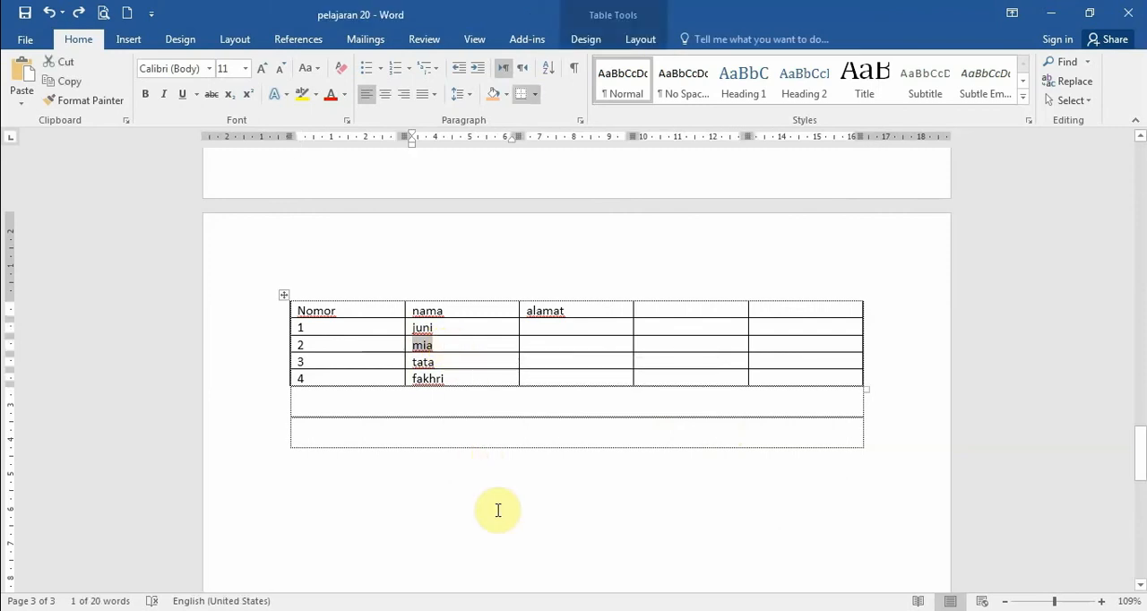
{"action": "left_click", "coordinate": [584, 40]}
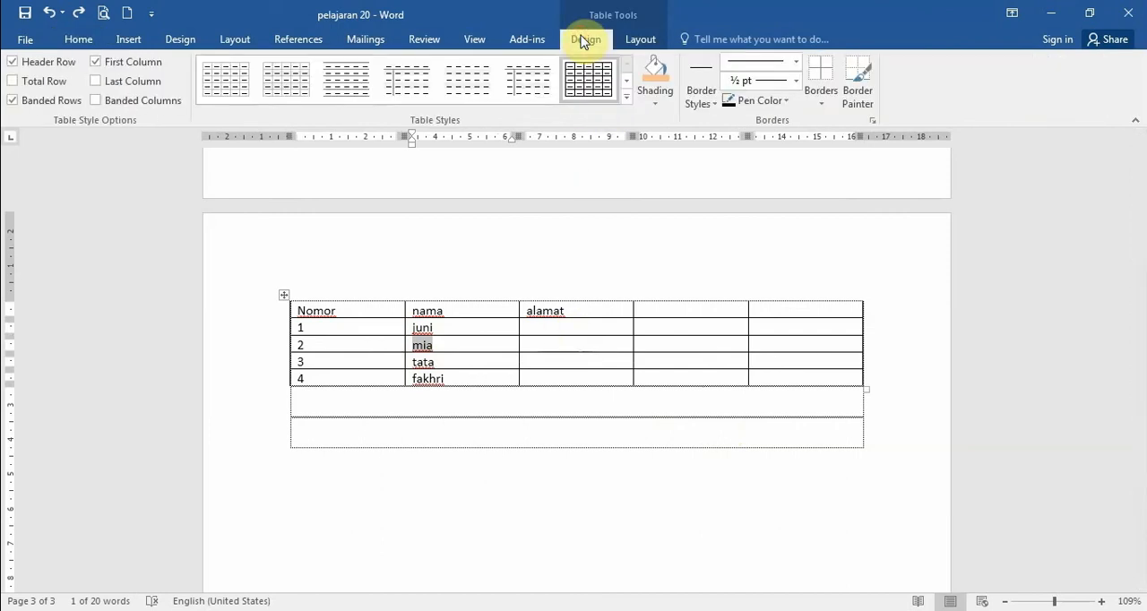
{"action": "left_click", "coordinate": [823, 106]}
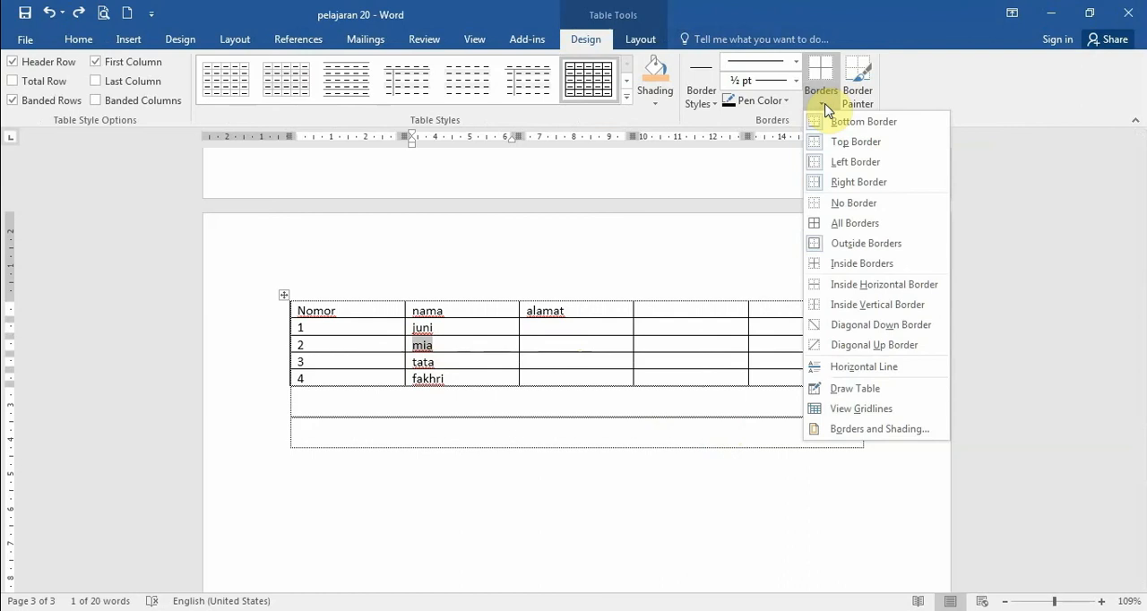
{"action": "left_click", "coordinate": [849, 430]}
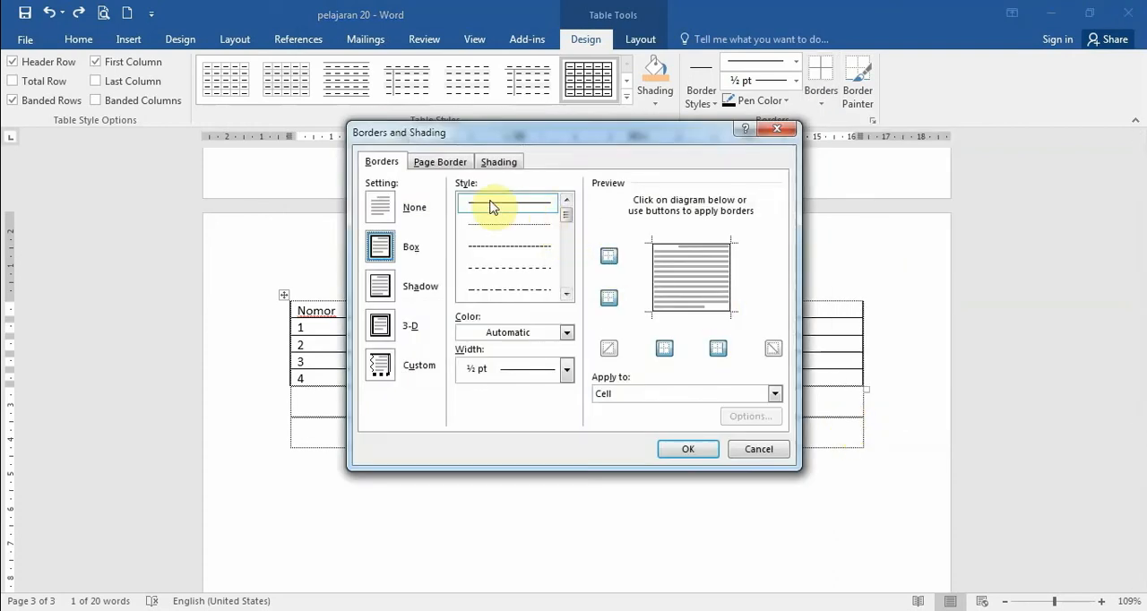
{"action": "left_click", "coordinate": [567, 333]}
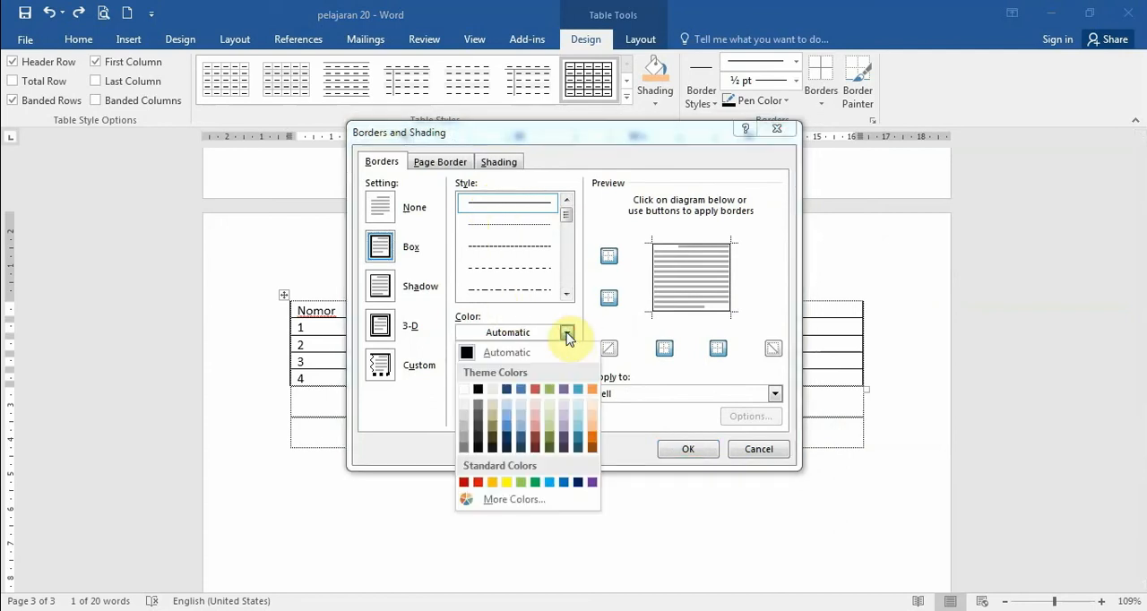
{"action": "left_click", "coordinate": [593, 447]}
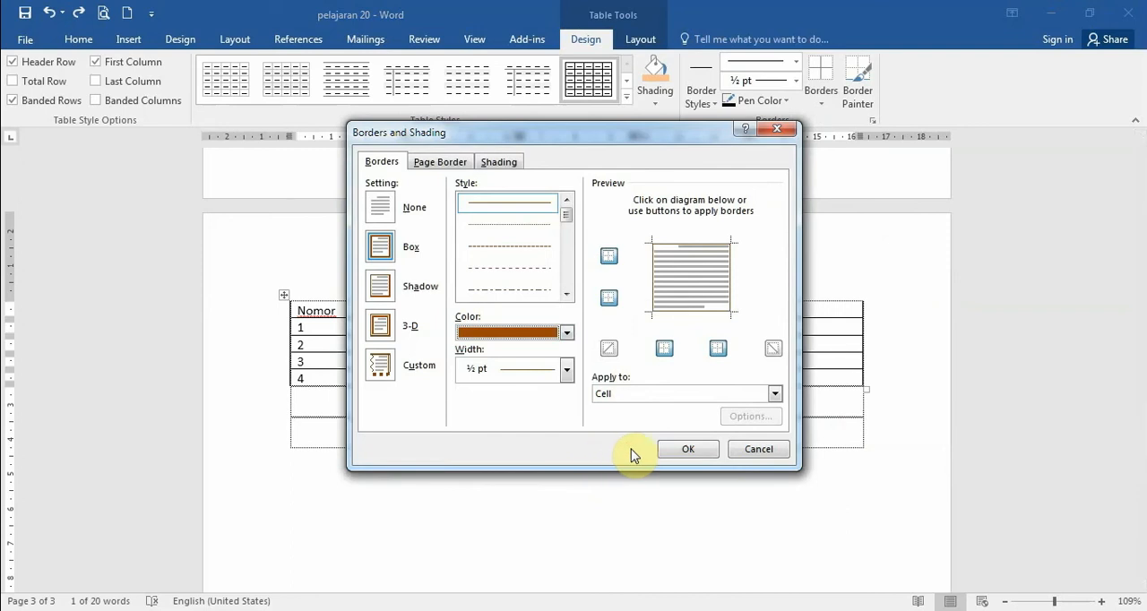
- Preview the dark orange border with the Table scope, set the scope back to Cell and apply it to the mia cell
{"action": "left_click", "coordinate": [623, 397]}
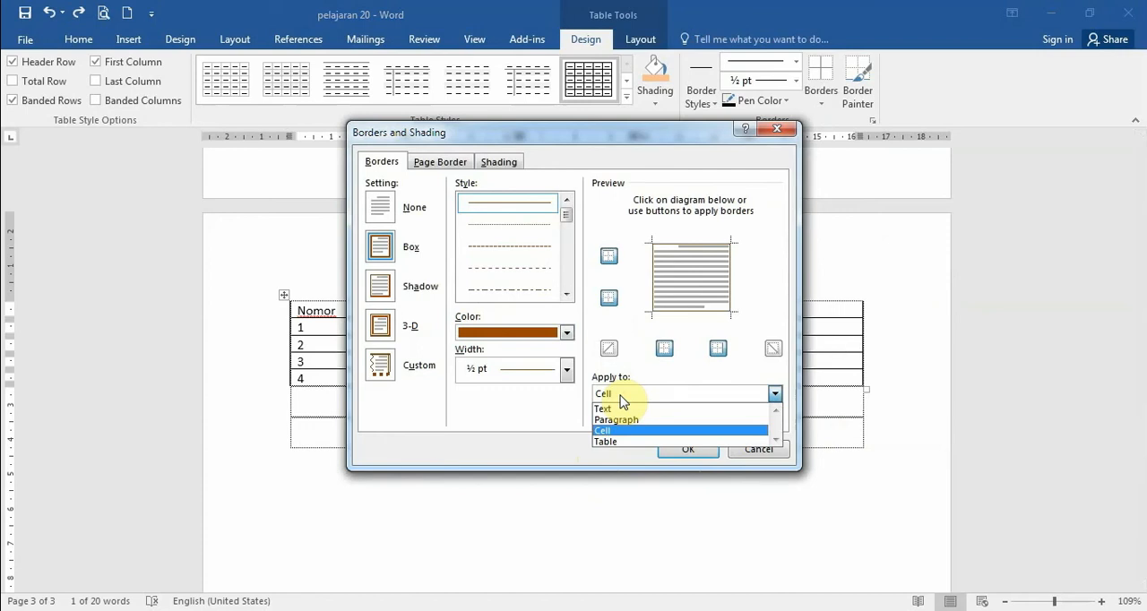
{"action": "left_click", "coordinate": [623, 397]}
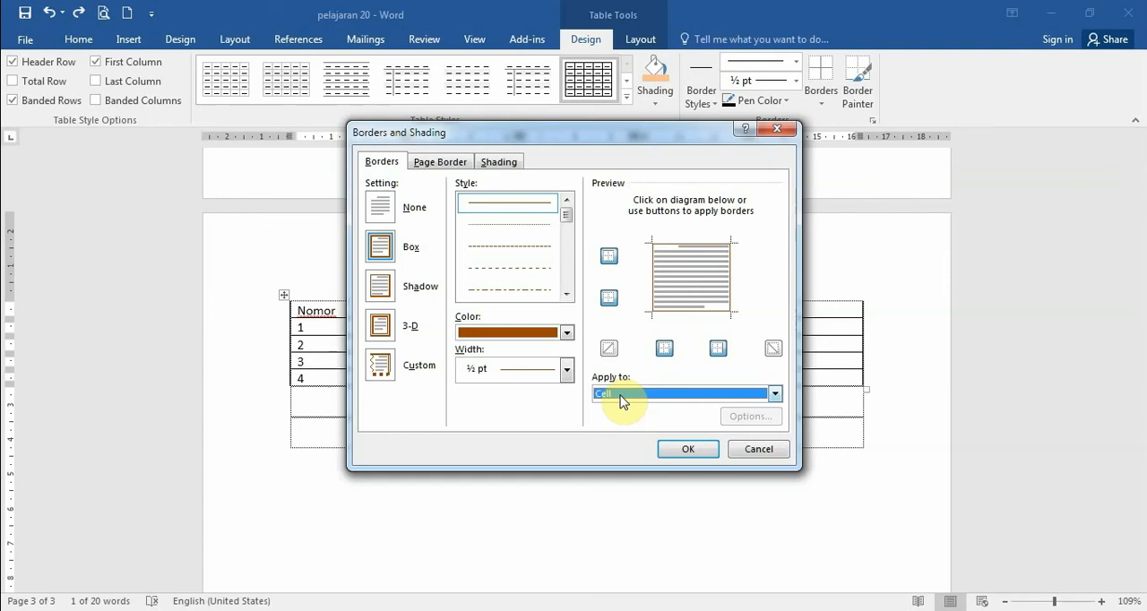
{"action": "left_click", "coordinate": [623, 397]}
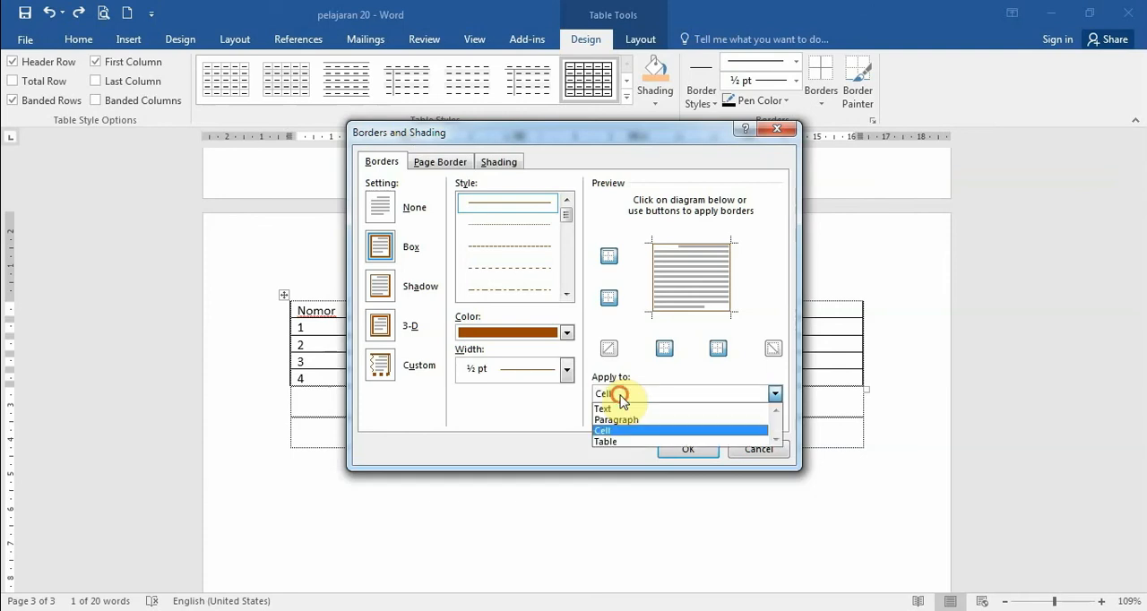
{"action": "left_click", "coordinate": [607, 441]}
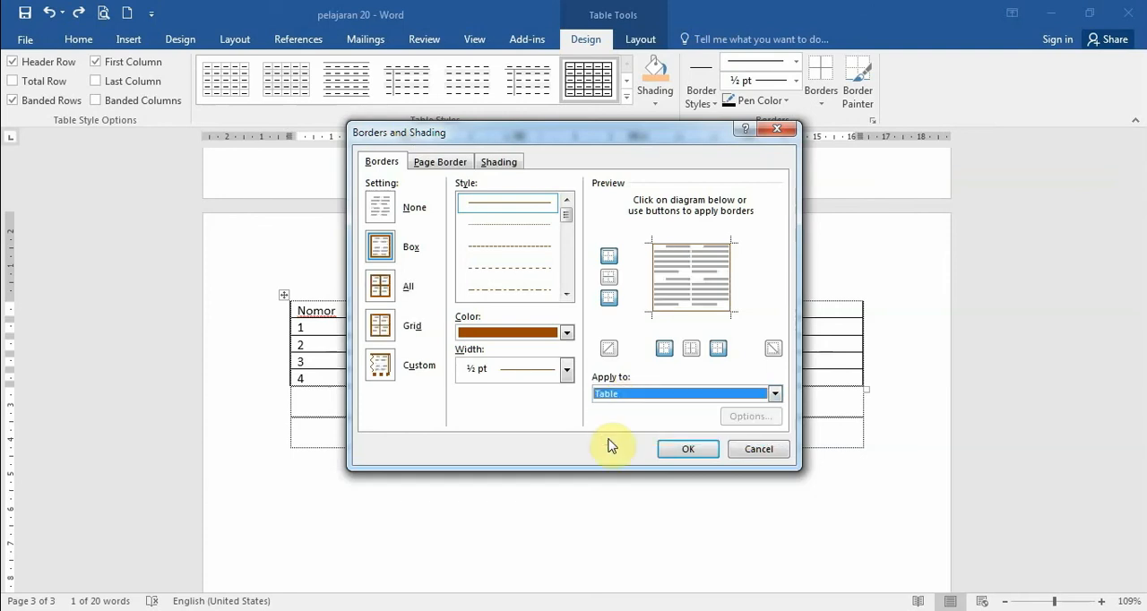
{"action": "left_click", "coordinate": [630, 395]}
{"action": "left_click", "coordinate": [610, 430]}
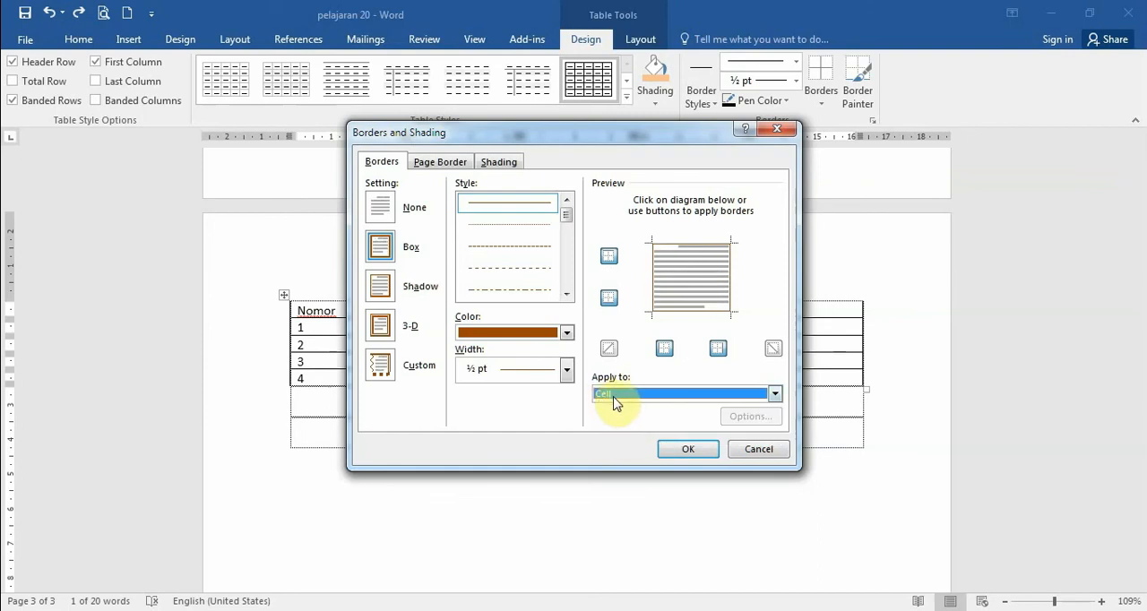
{"action": "left_click", "coordinate": [686, 451]}
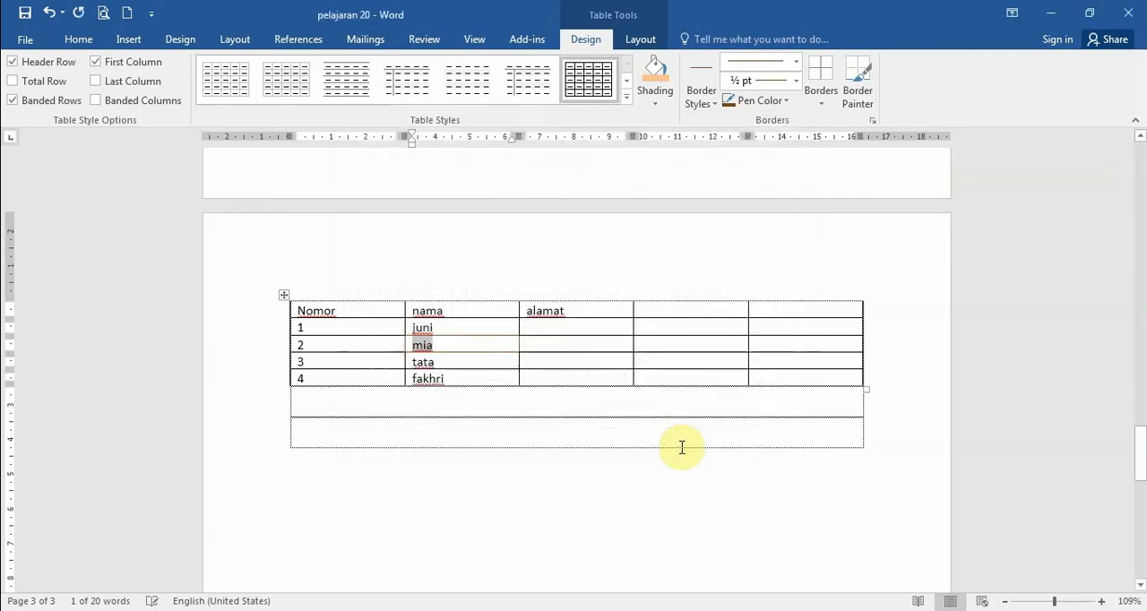
{"action": "left_click", "coordinate": [533, 403]}
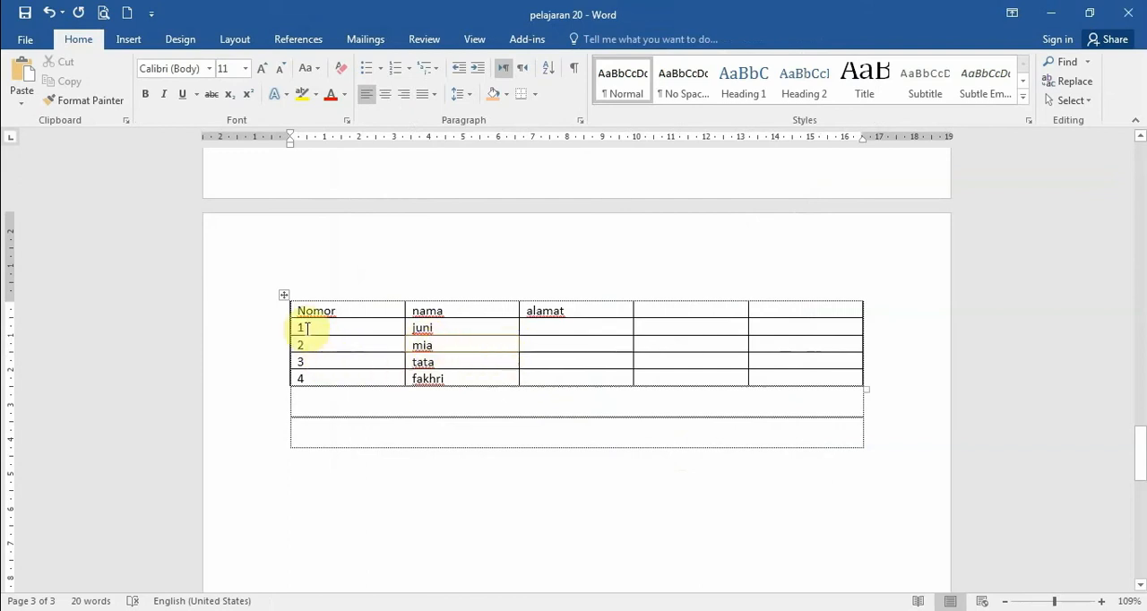
- Open Borders and Shading for the Nomor header cell and choose the 3 pt triple-line style for its box border
{"action": "left_click_drag", "start_coordinate": [297, 311], "coordinate": [347, 311]}
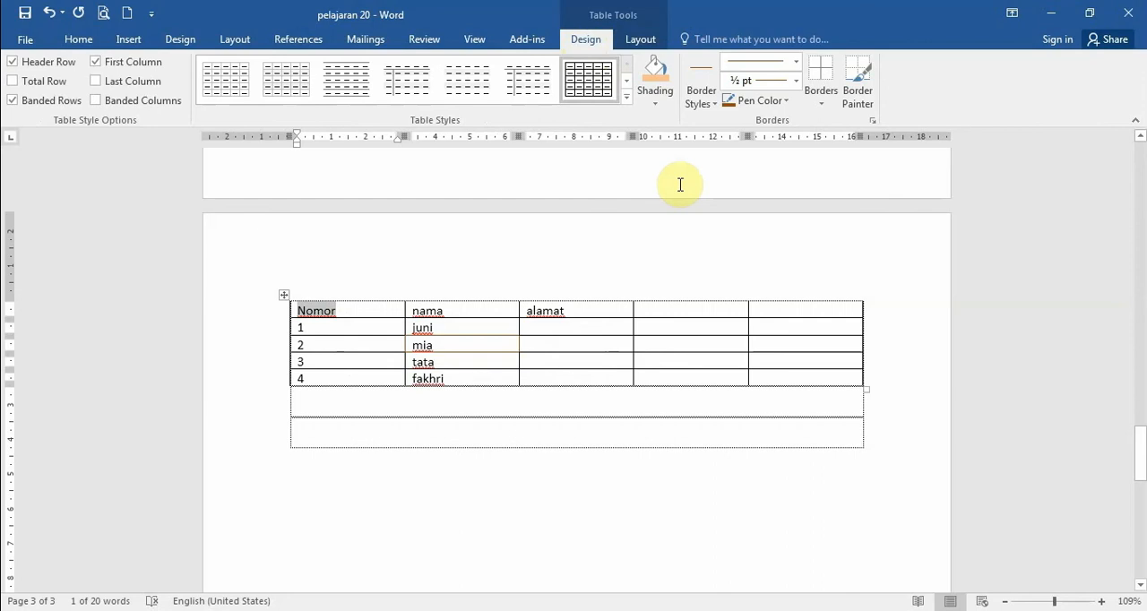
{"action": "left_click", "coordinate": [825, 102]}
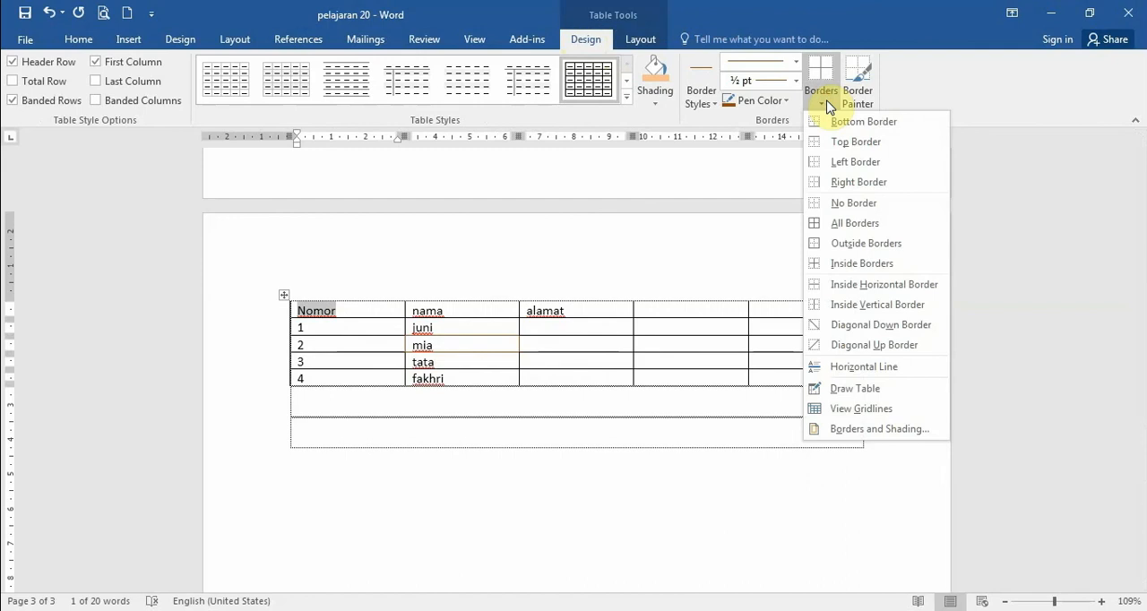
{"action": "left_click", "coordinate": [856, 433]}
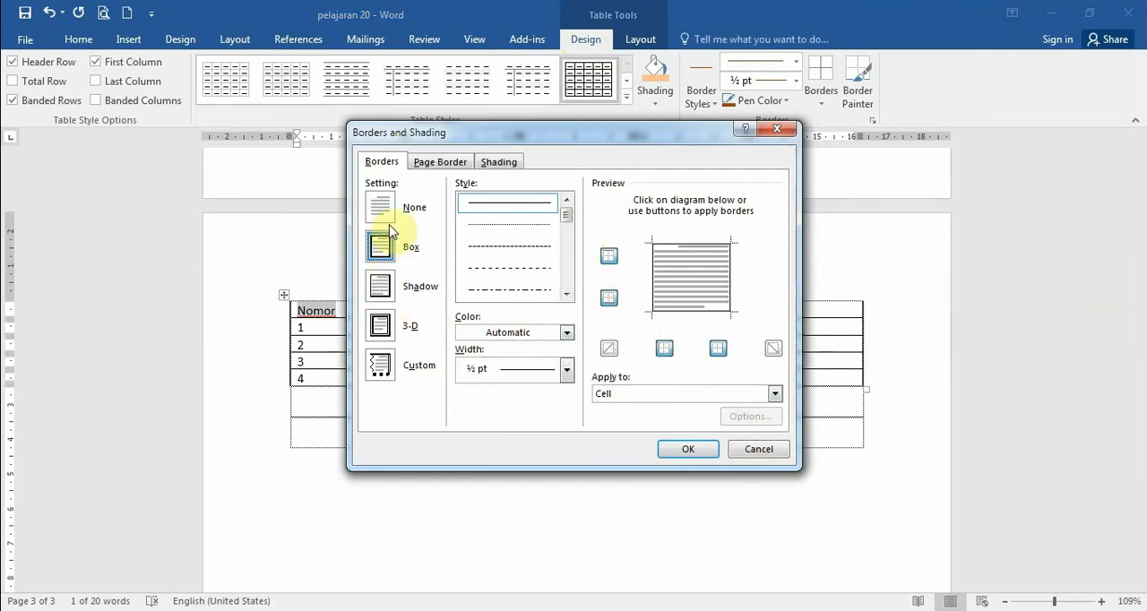
{"action": "left_click_drag", "start_coordinate": [565, 218], "coordinate": [568, 248]}
{"action": "left_click", "coordinate": [534, 250]}
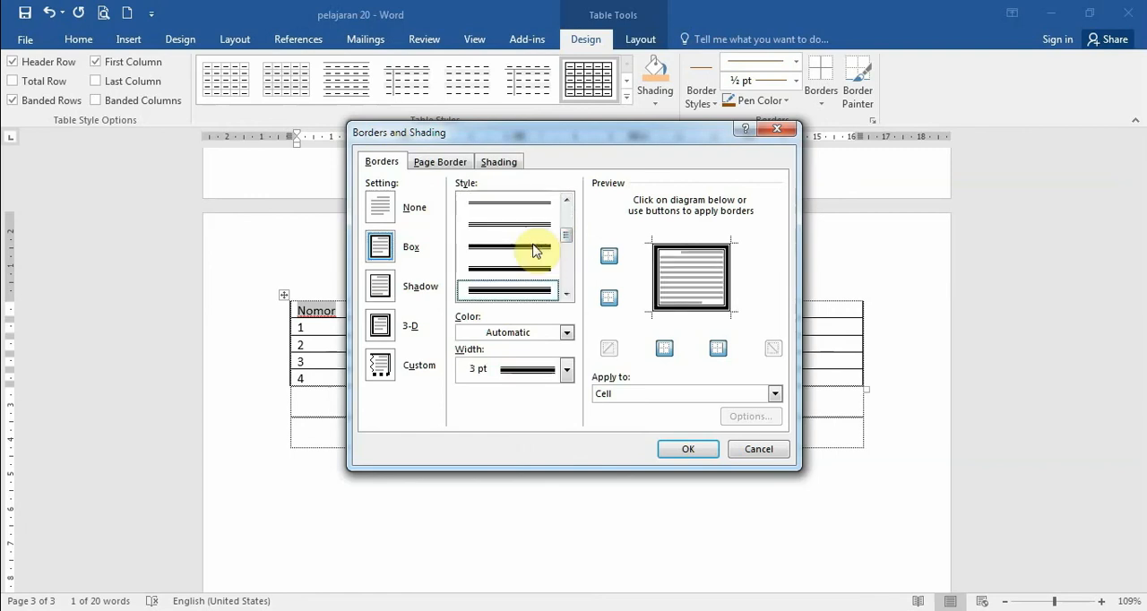
{"action": "left_click", "coordinate": [566, 294]}
{"action": "left_click", "coordinate": [566, 294]}
{"action": "left_click", "coordinate": [565, 294]}
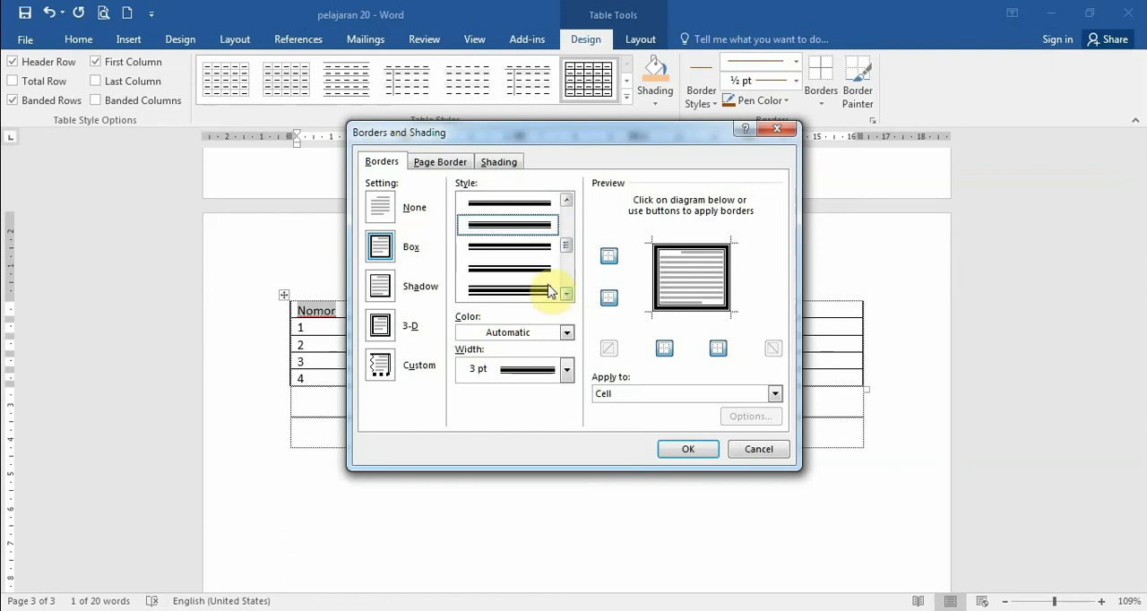
{"action": "left_click", "coordinate": [536, 291]}
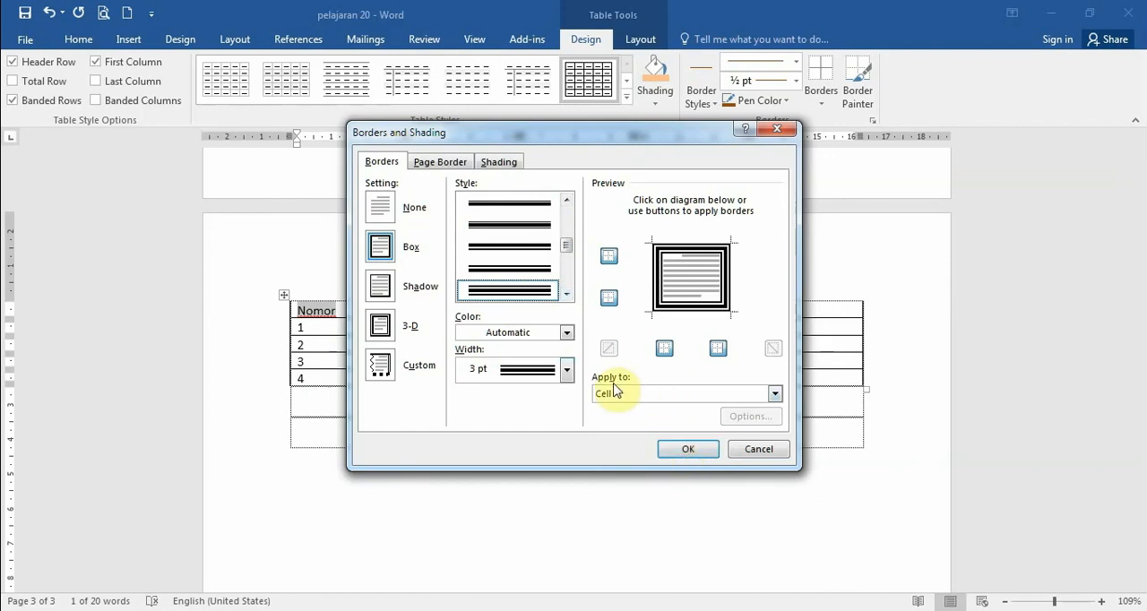
- Preview the triple-line border with the Table scope, set the scope back to Cell and apply it to the Nomor cell
{"action": "left_click", "coordinate": [776, 395]}
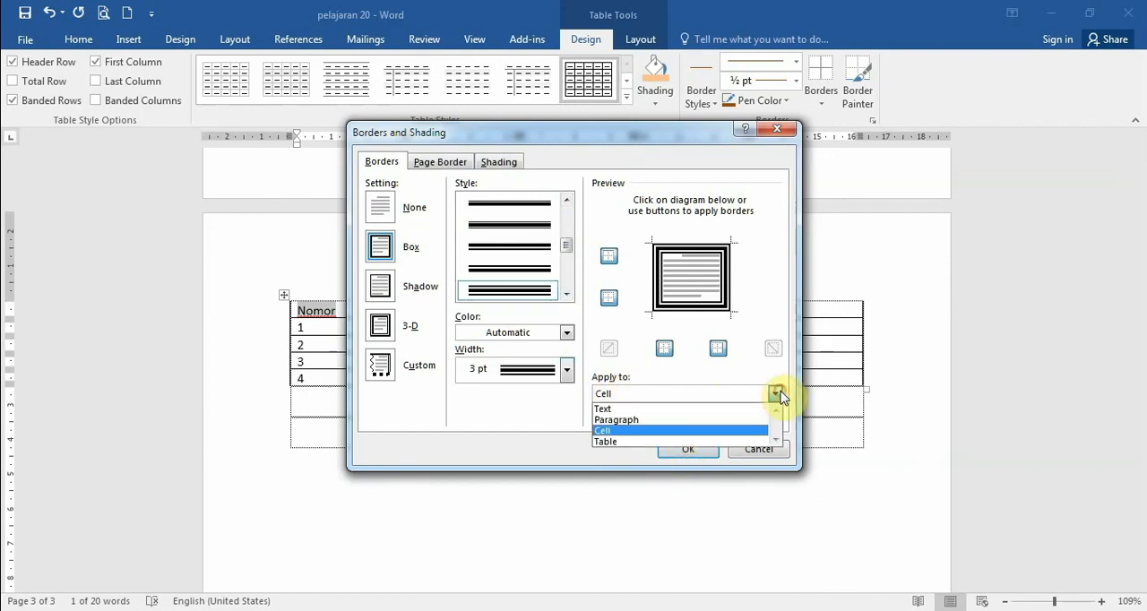
{"action": "left_click", "coordinate": [608, 443]}
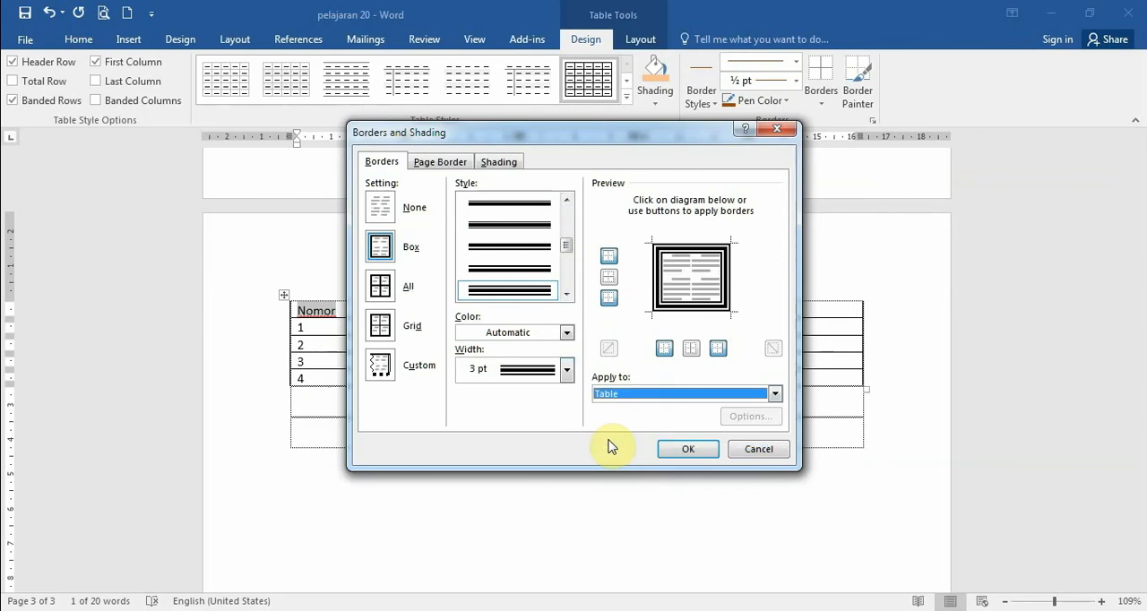
{"action": "left_click", "coordinate": [640, 394]}
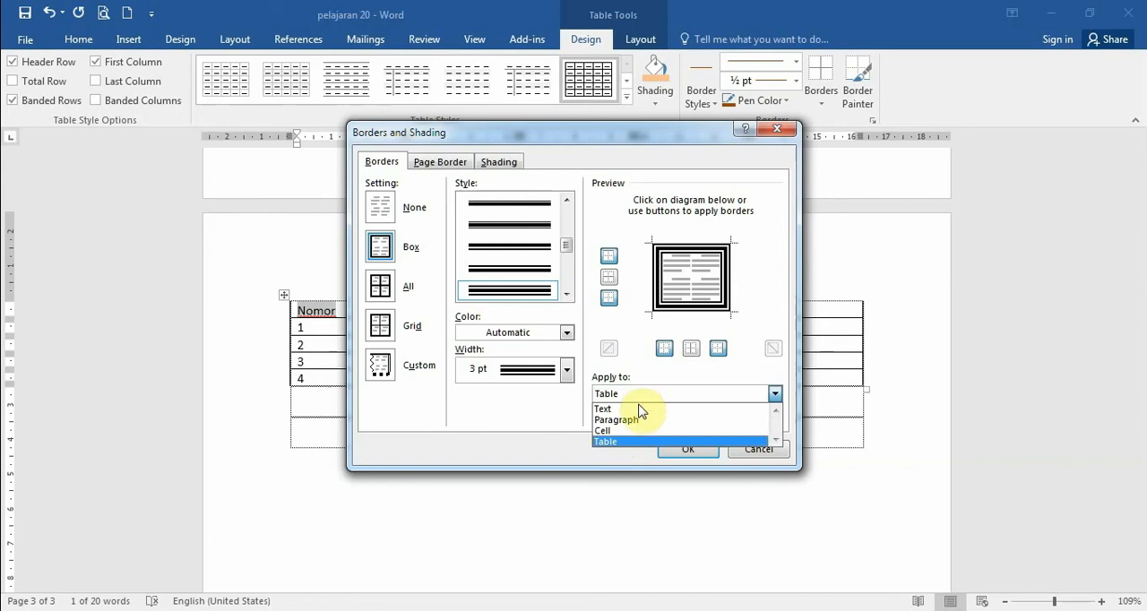
{"action": "left_click", "coordinate": [628, 433]}
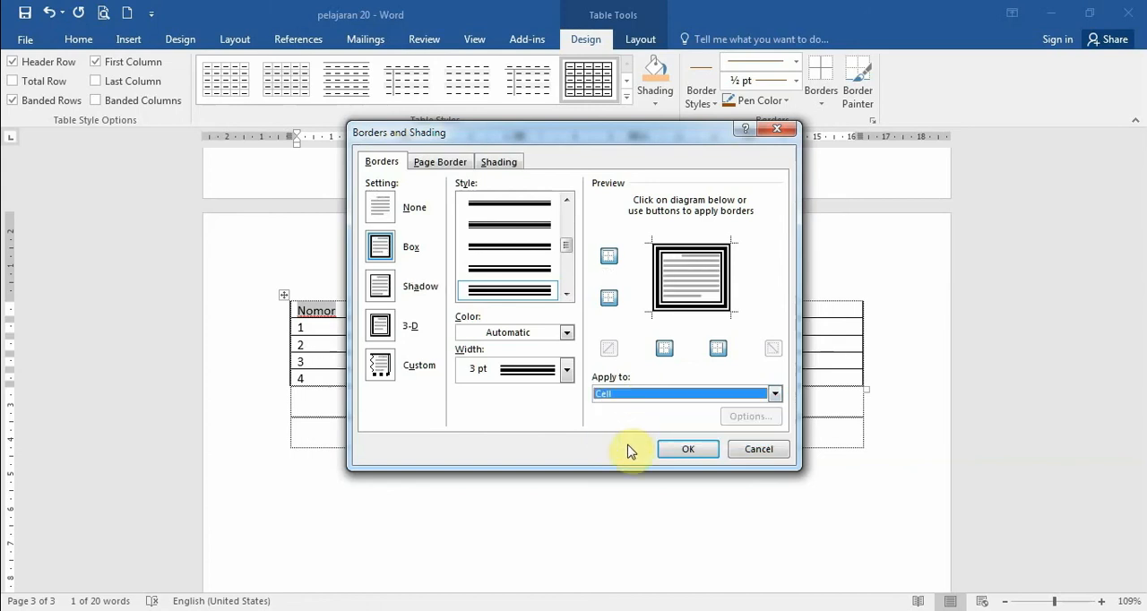
{"action": "left_click", "coordinate": [689, 449]}
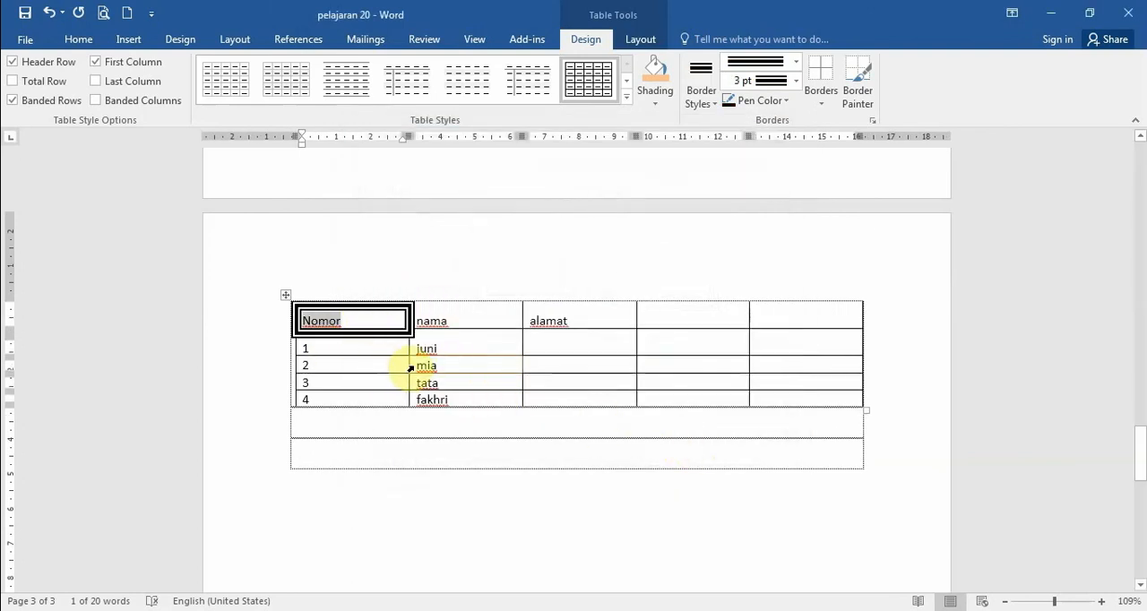
{"action": "left_click", "coordinate": [485, 365]}
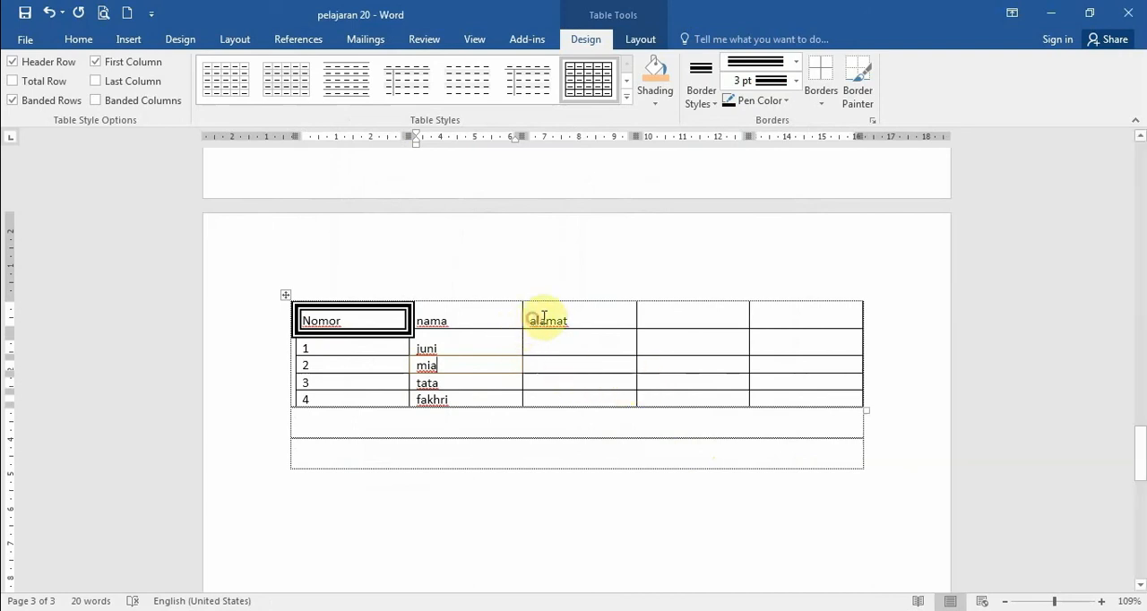
- Open Borders and Shading for the alamat header cell and set its box border width to 4 ½ pt
{"action": "left_click_drag", "start_coordinate": [542, 320], "coordinate": [611, 318]}
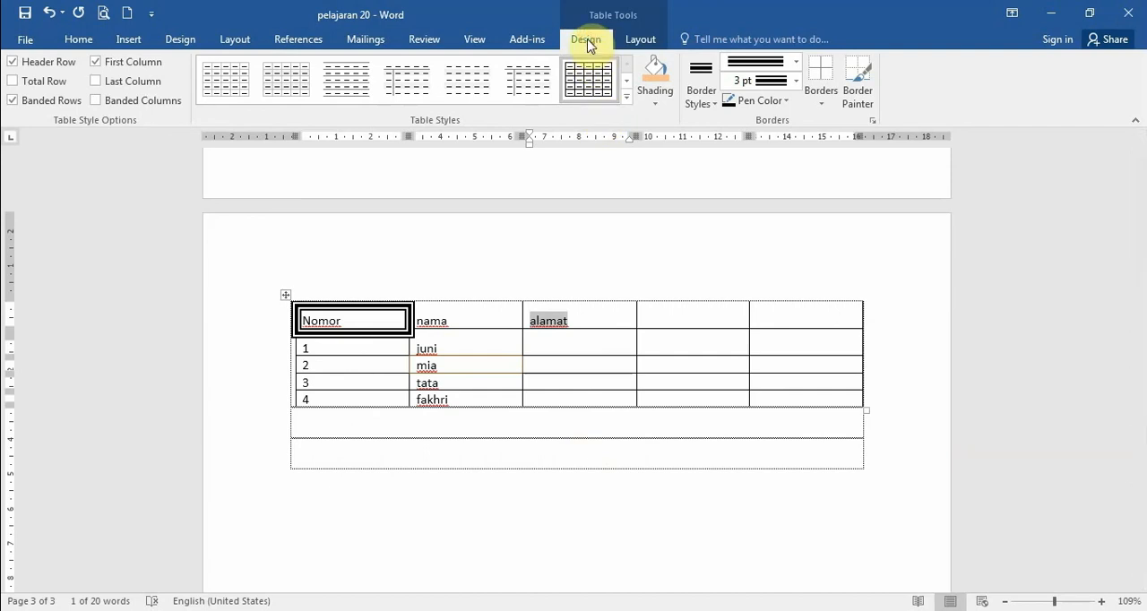
{"action": "left_click", "coordinate": [825, 106]}
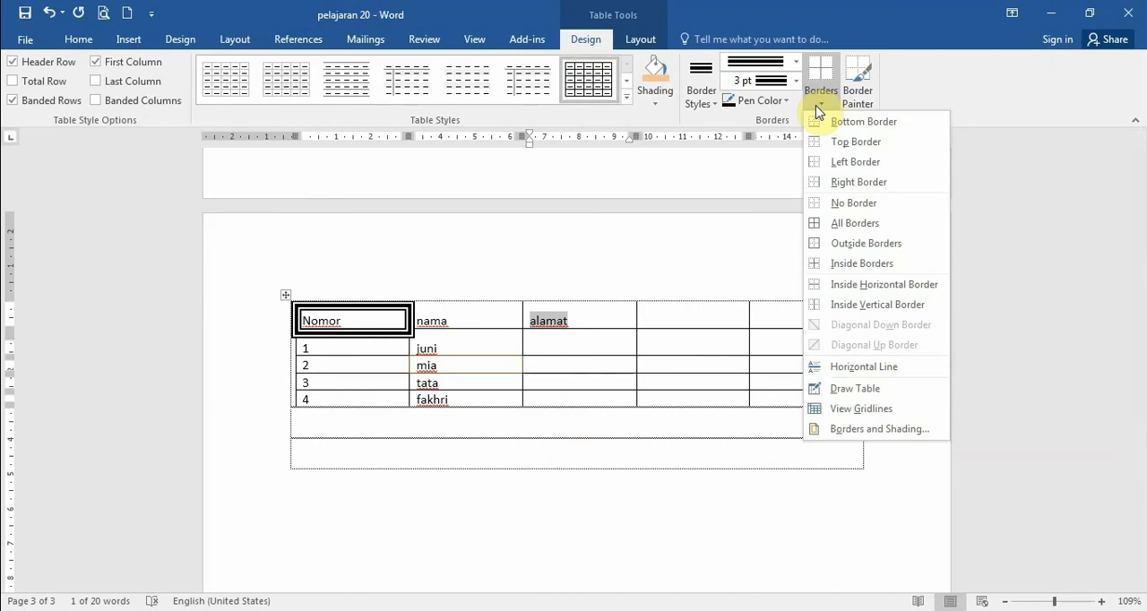
{"action": "left_click", "coordinate": [835, 430]}
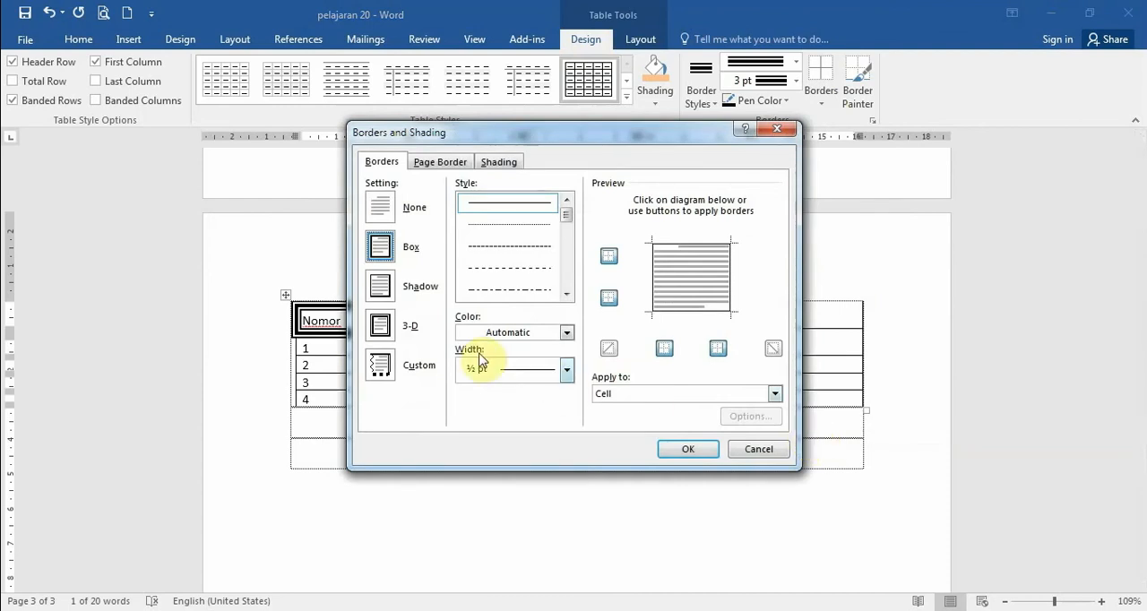
{"action": "left_click", "coordinate": [567, 369]}
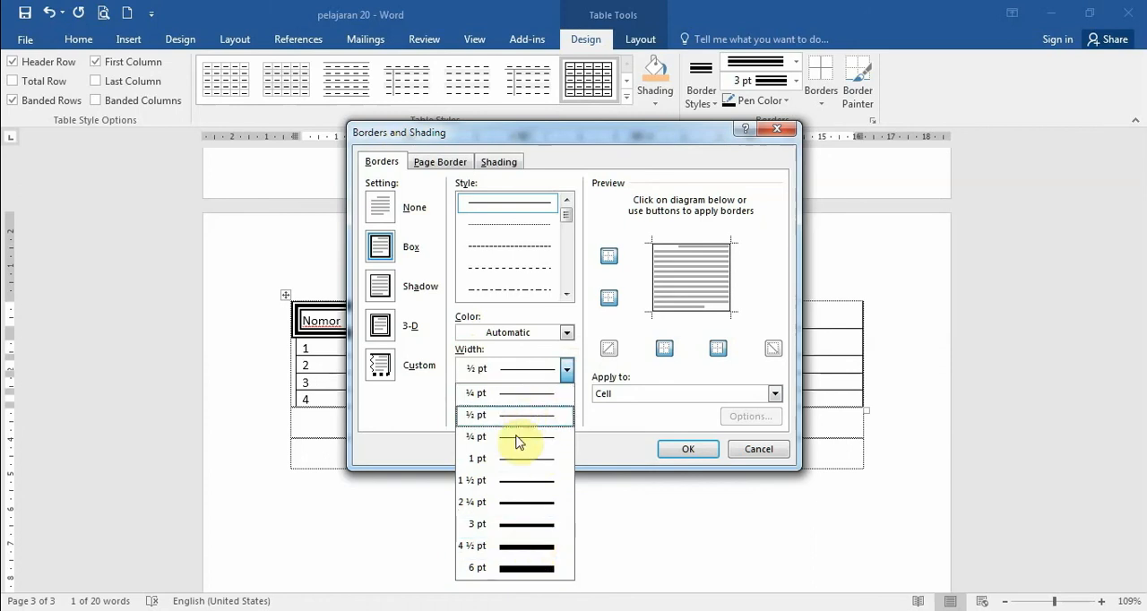
{"action": "left_click", "coordinate": [533, 548]}
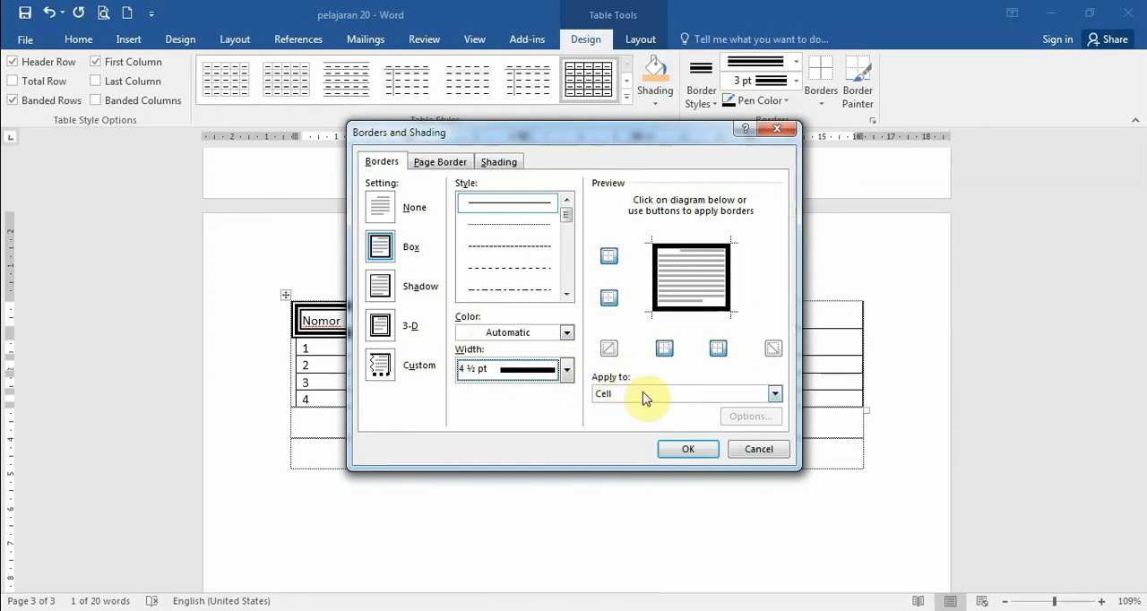
- Preview the 4 ½ pt border with the Table scope, set the scope back to Cell and apply it to the alamat cell
{"action": "left_click", "coordinate": [774, 393]}
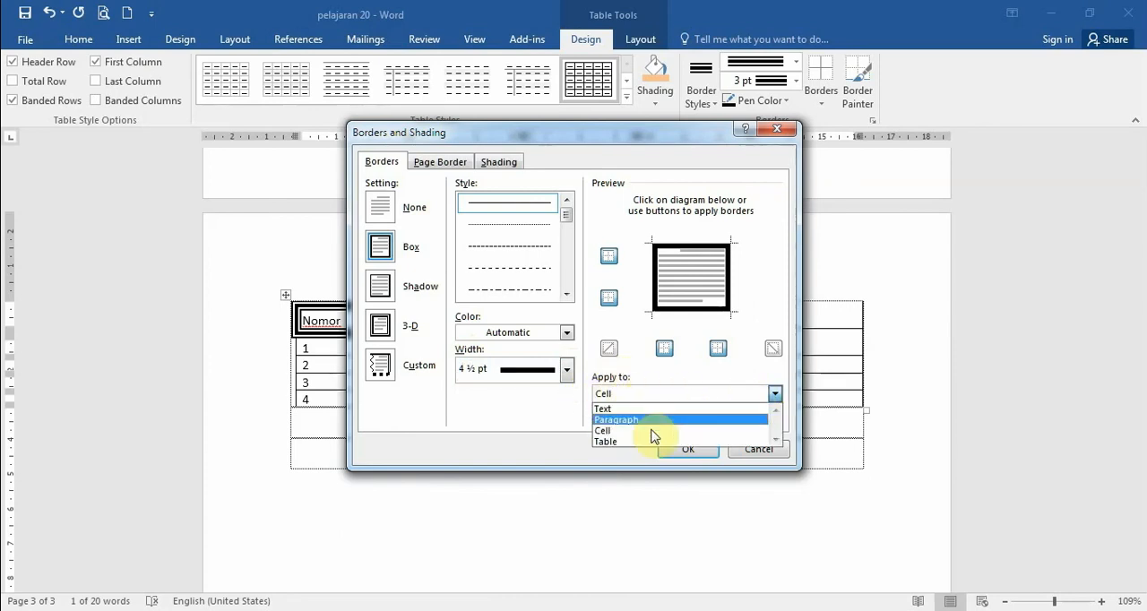
{"action": "left_click", "coordinate": [625, 443]}
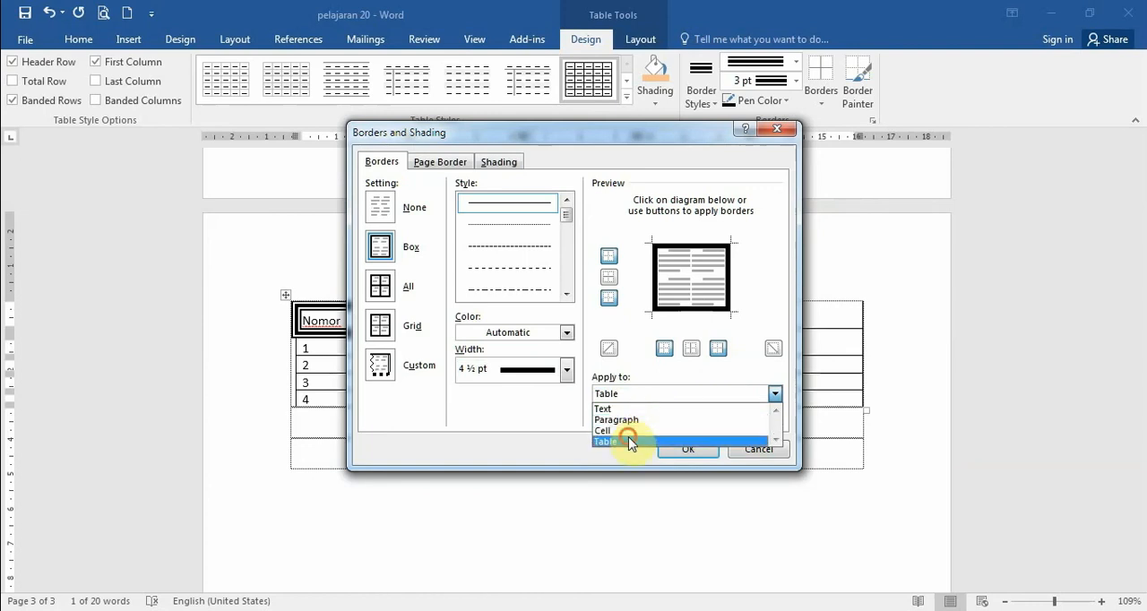
{"action": "left_click", "coordinate": [632, 441]}
{"action": "left_click", "coordinate": [750, 395]}
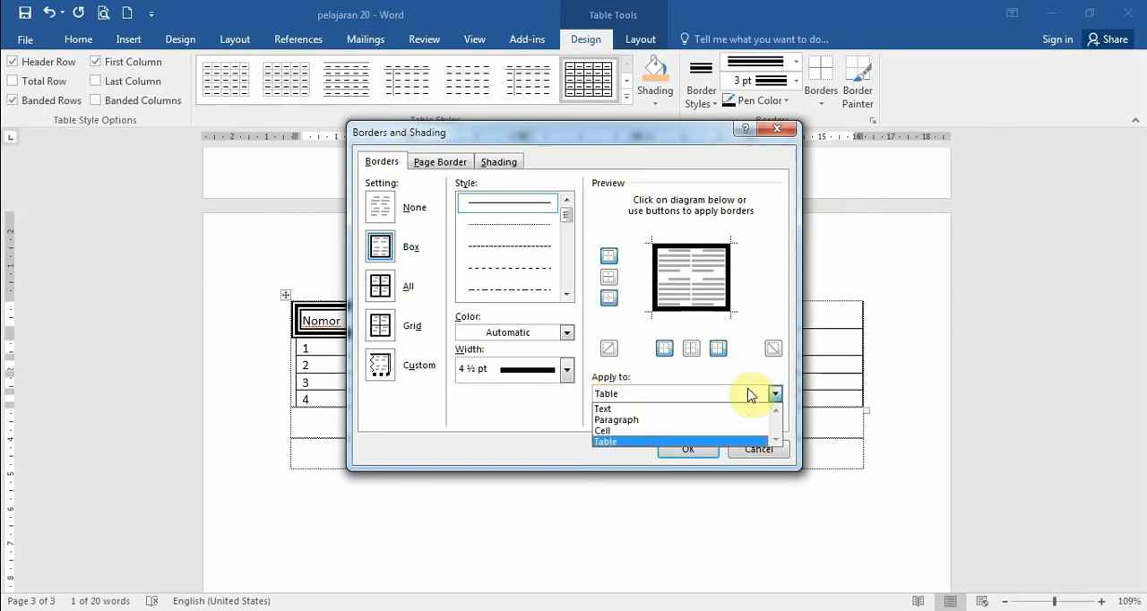
{"action": "left_click", "coordinate": [602, 433]}
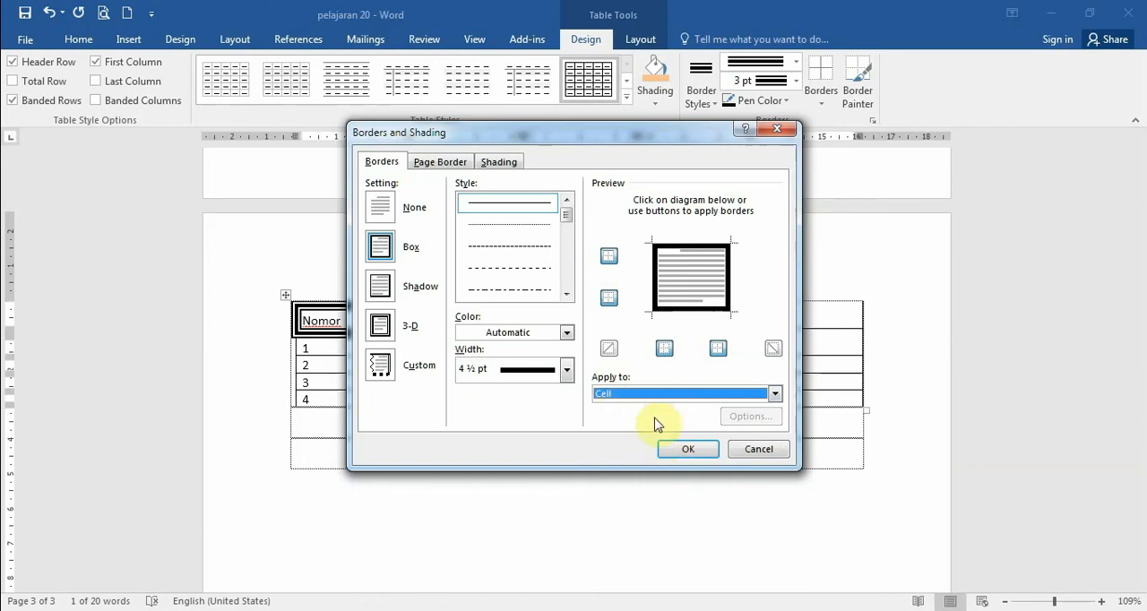
{"action": "left_click", "coordinate": [687, 449]}
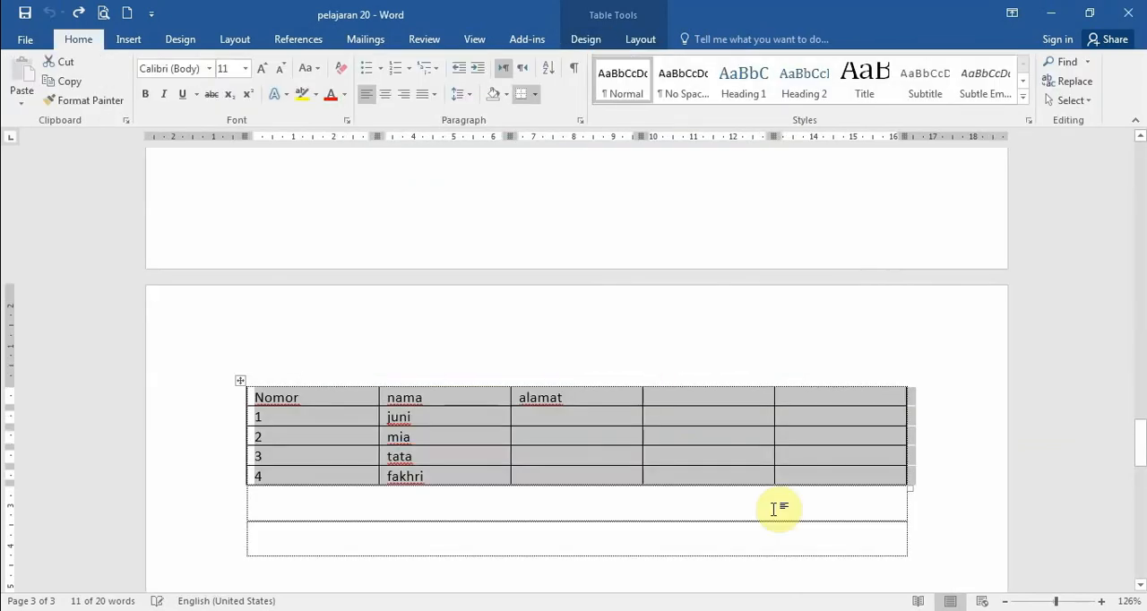
{"action": "left_click", "coordinate": [774, 510]}
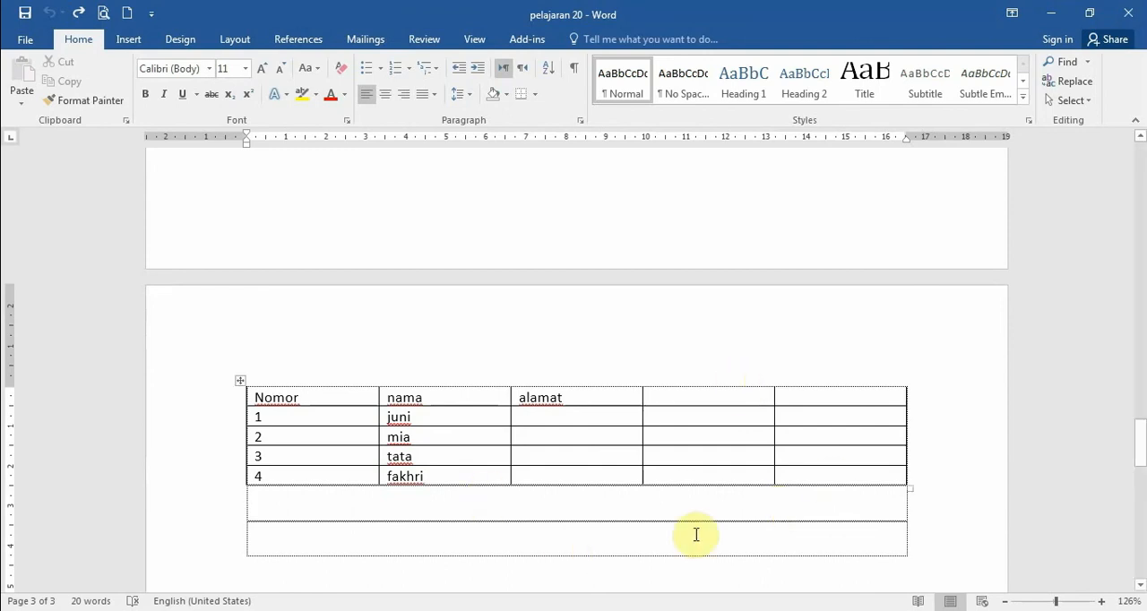
{"action": "scroll", "coordinate": [695, 534], "scroll_direction": "down", "scroll_amount": 3}
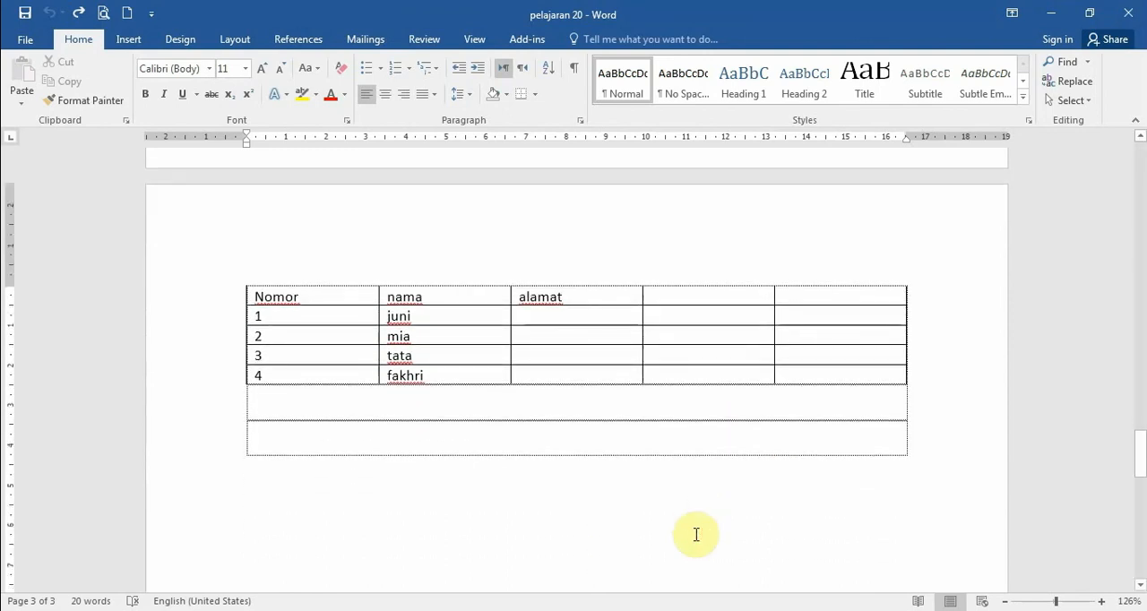
{"action": "scroll", "coordinate": [696, 535], "scroll_direction": "down", "scroll_amount": 1}
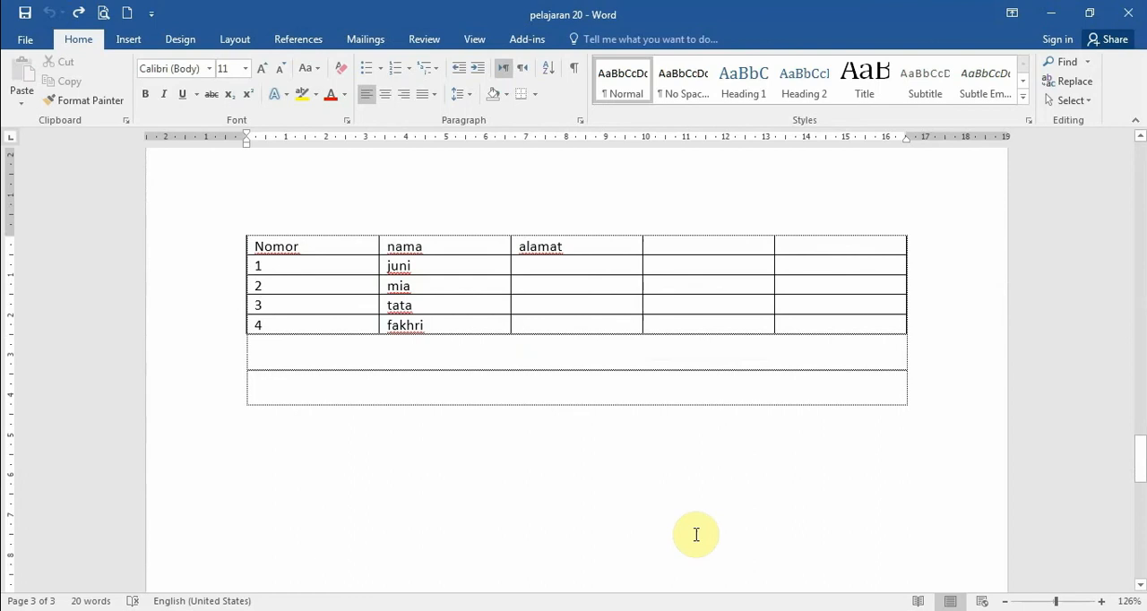
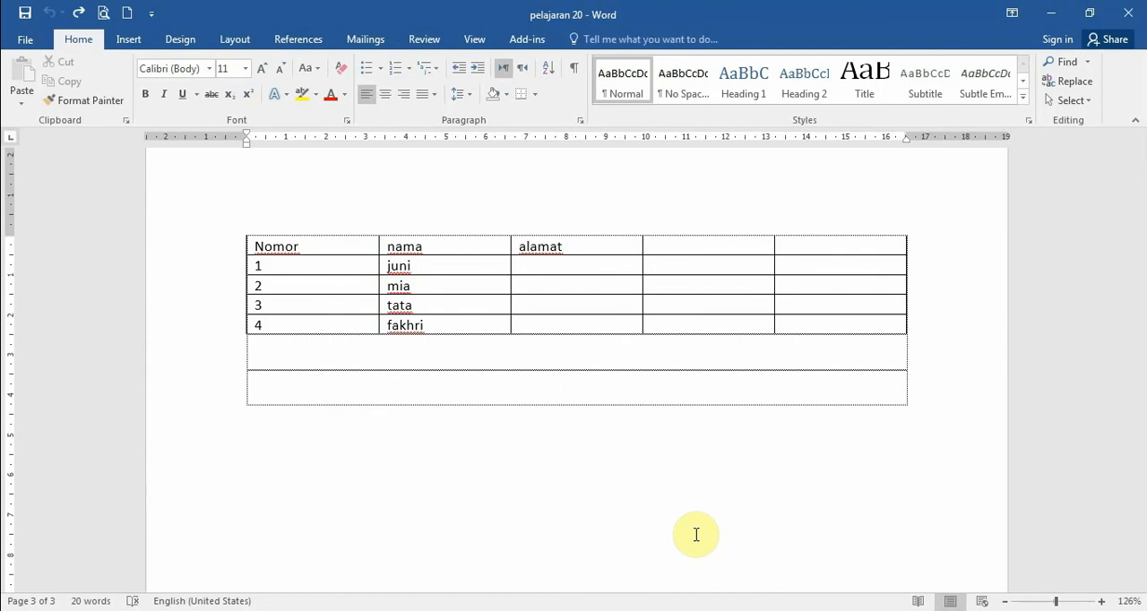
- Apply the List Table 5 Dark - Accent 5 style to the entire Nomor, nama and alamat table
{"action": "left_click", "coordinate": [313, 246]}
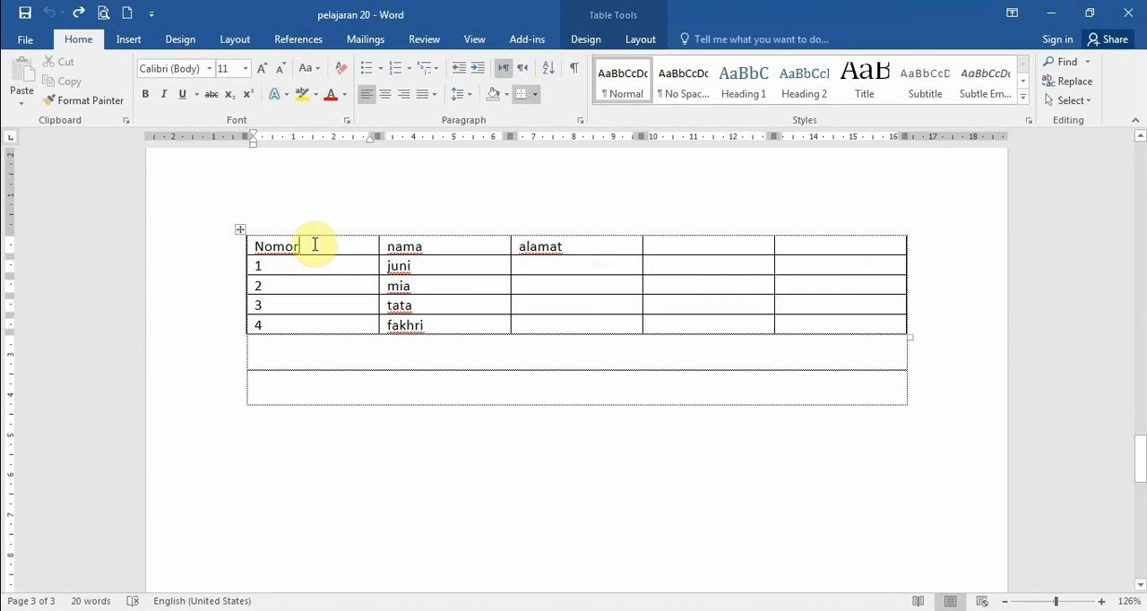
{"action": "left_click", "coordinate": [240, 230]}
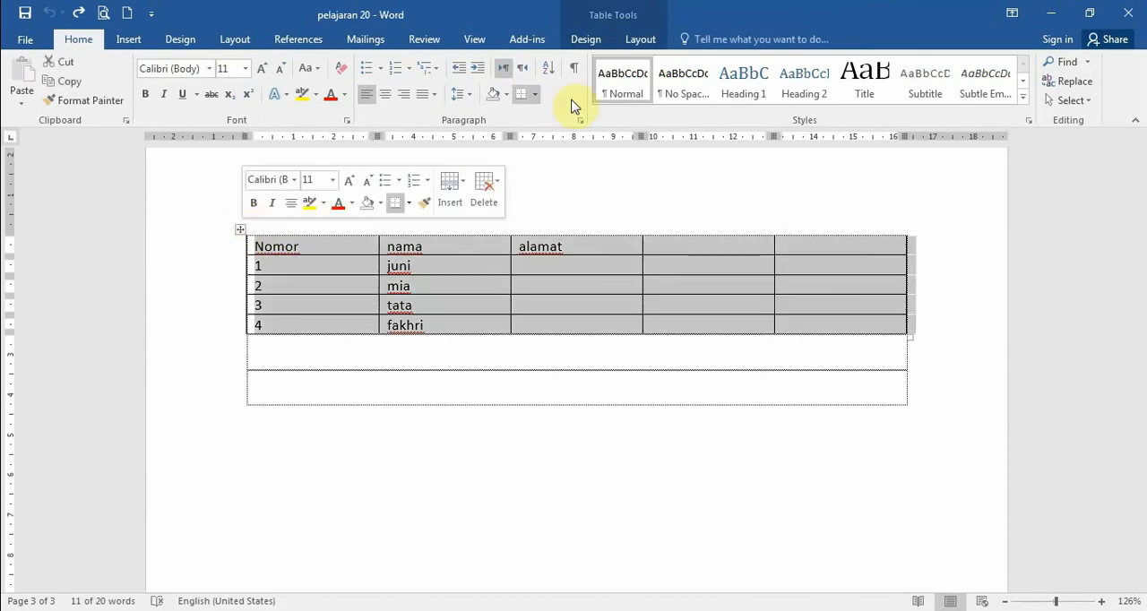
{"action": "left_click", "coordinate": [588, 41]}
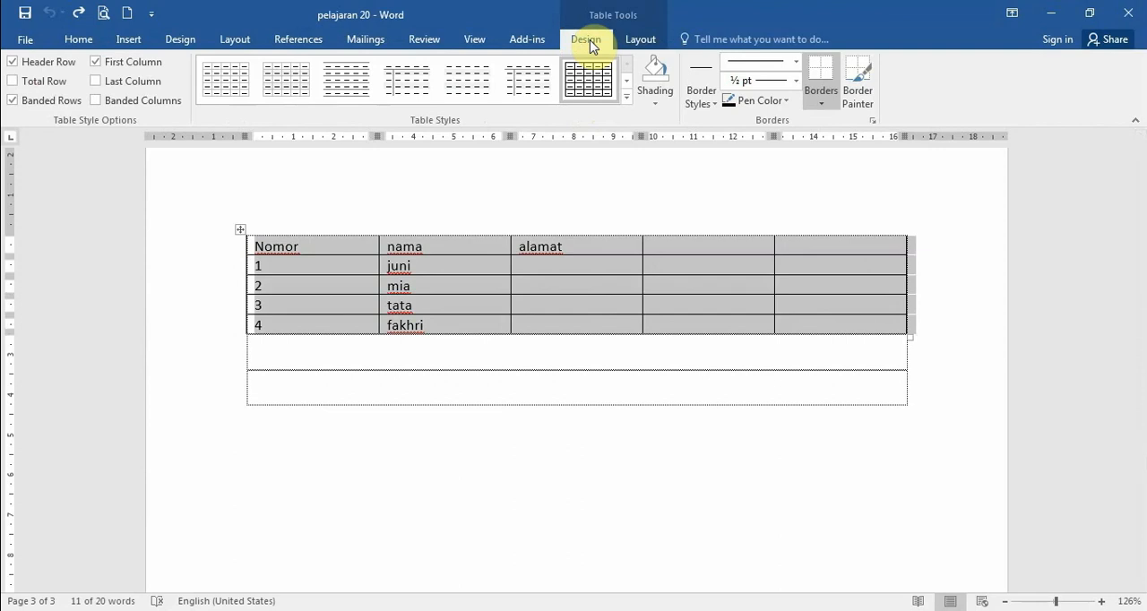
{"action": "left_click", "coordinate": [627, 99]}
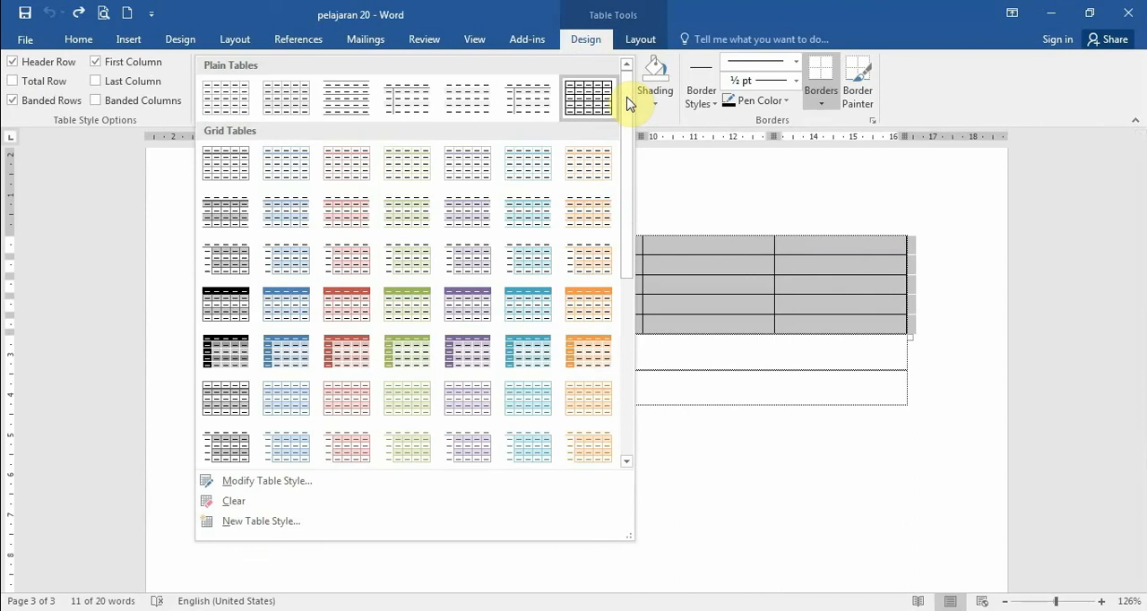
{"action": "mouse_move", "coordinate": [628, 98]}
{"action": "left_mouse_down"}
{"action": "mouse_move", "coordinate": [627, 148]}
{"action": "mouse_move", "coordinate": [629, 101]}
{"action": "left_mouse_up"}
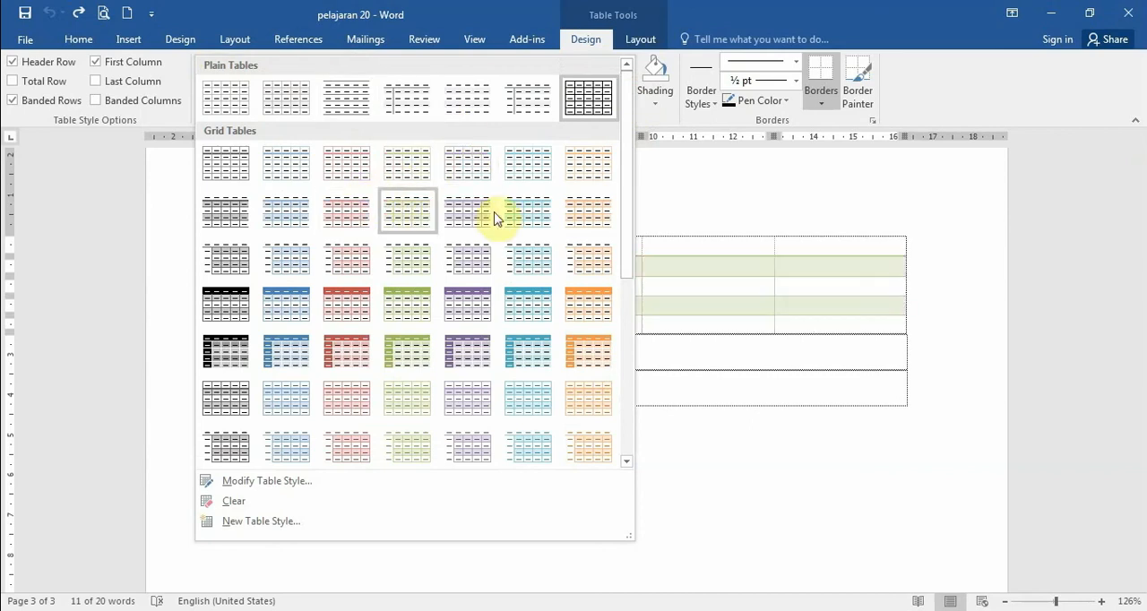
{"action": "left_click_drag", "start_coordinate": [627, 154], "coordinate": [626, 339]}
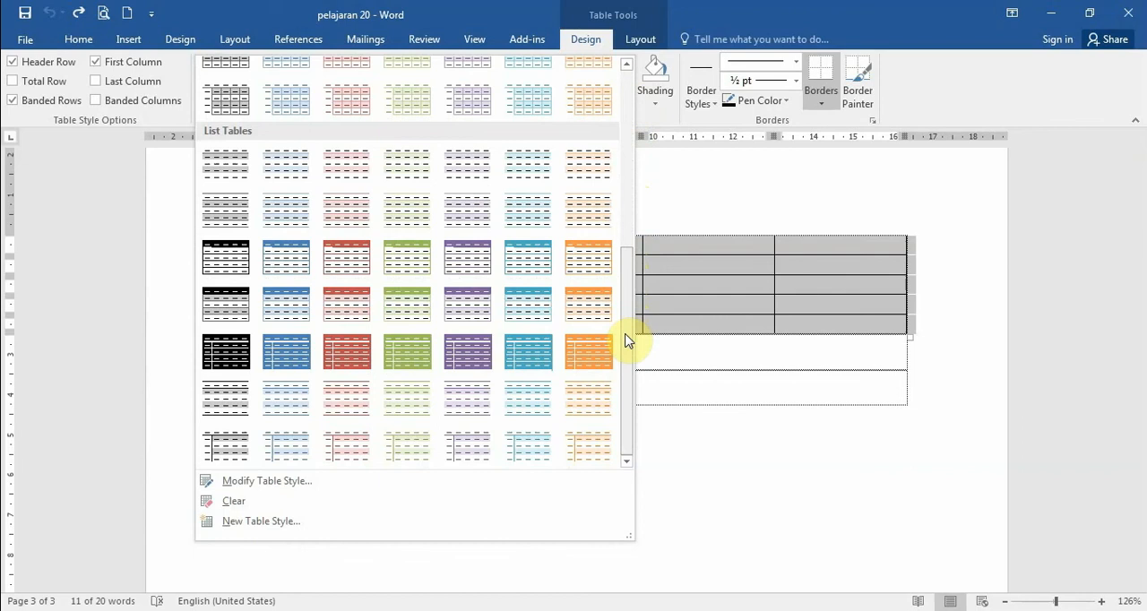
{"action": "left_click", "coordinate": [541, 356]}
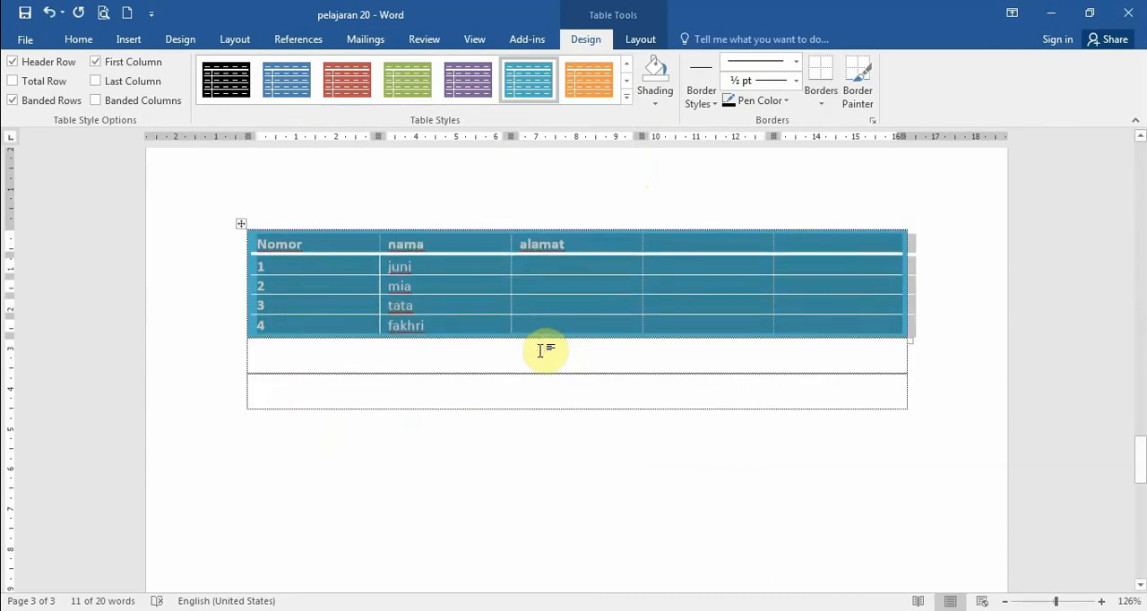
{"action": "left_click", "coordinate": [541, 350]}
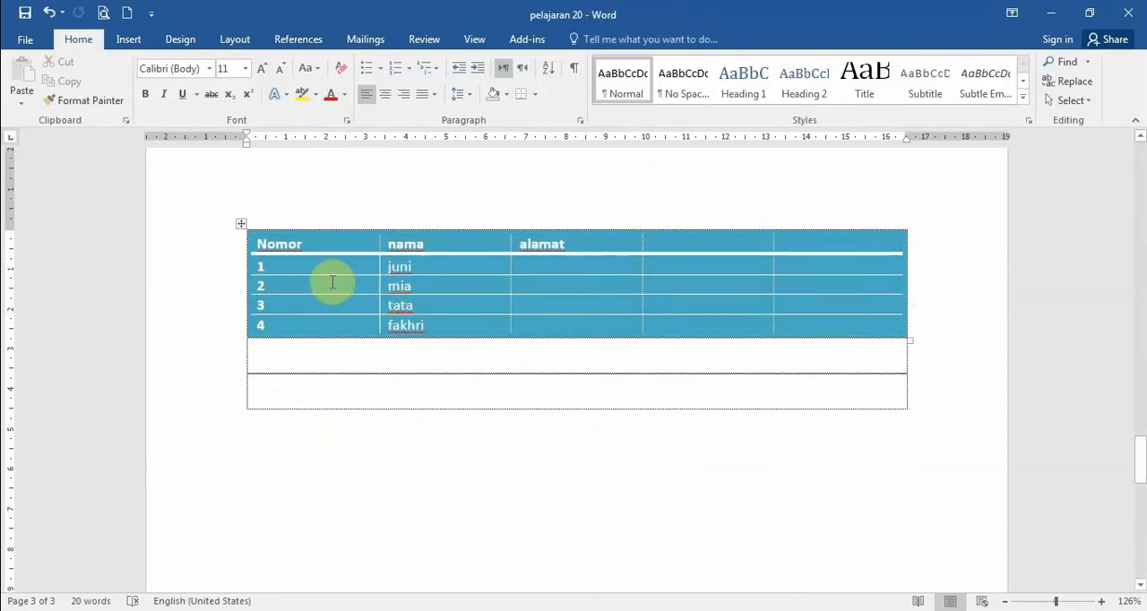
- Turn on the Last Column style option for the whole table
{"action": "left_click", "coordinate": [241, 224]}
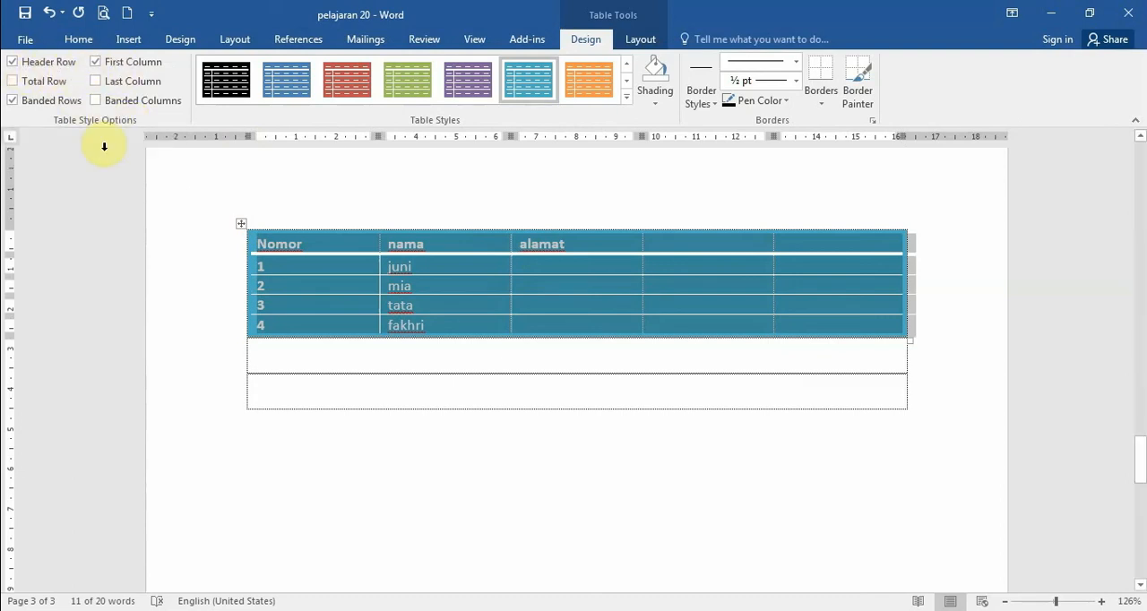
{"action": "left_click", "coordinate": [285, 247]}
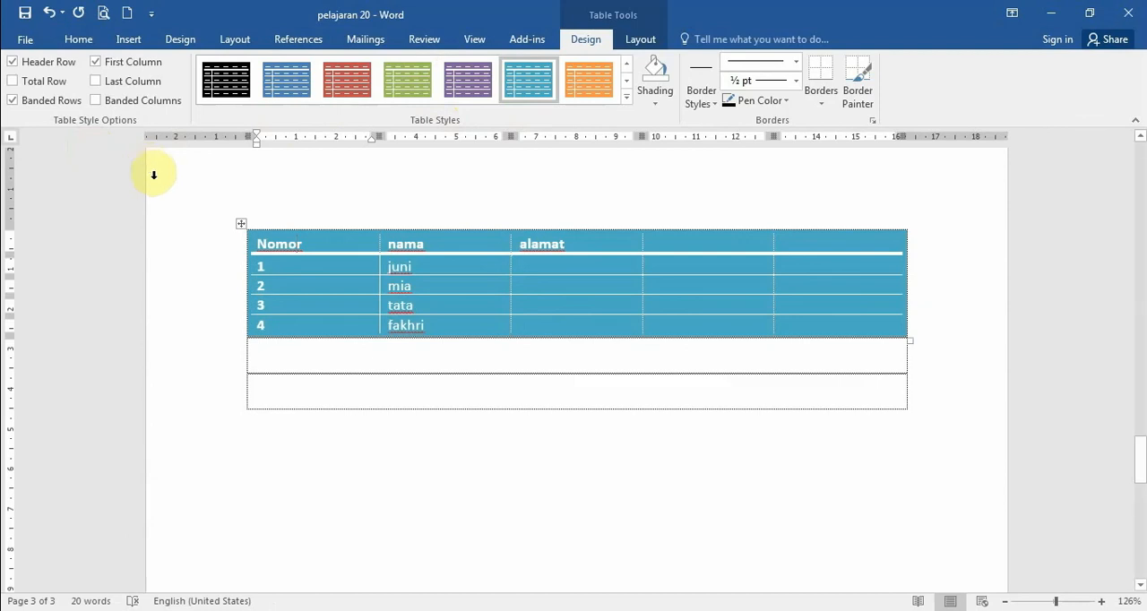
{"action": "left_click", "coordinate": [242, 224]}
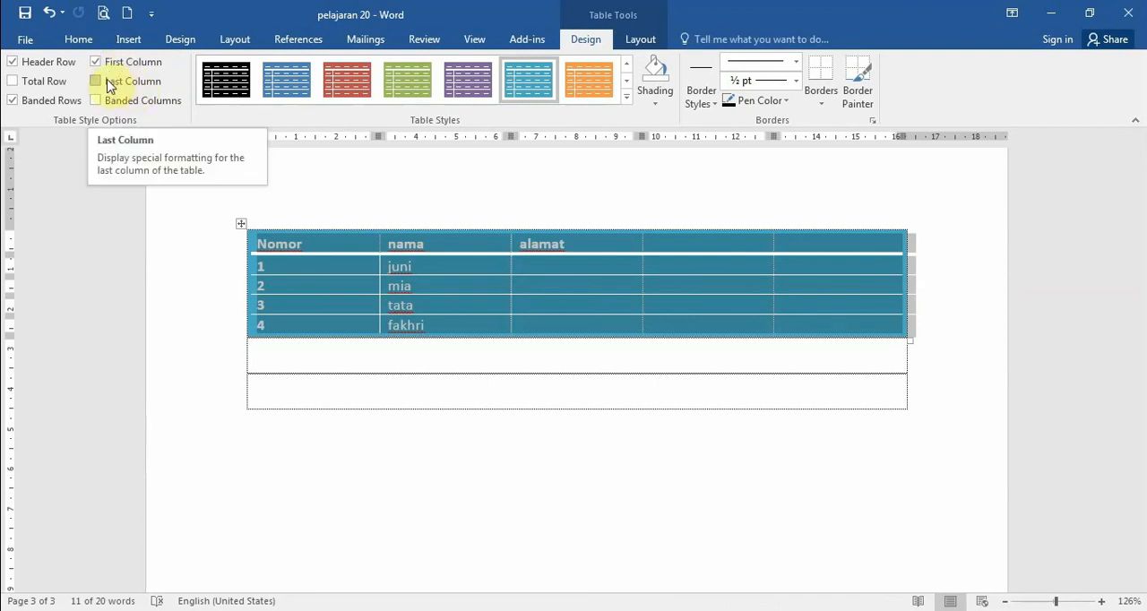
{"action": "left_click", "coordinate": [99, 81]}
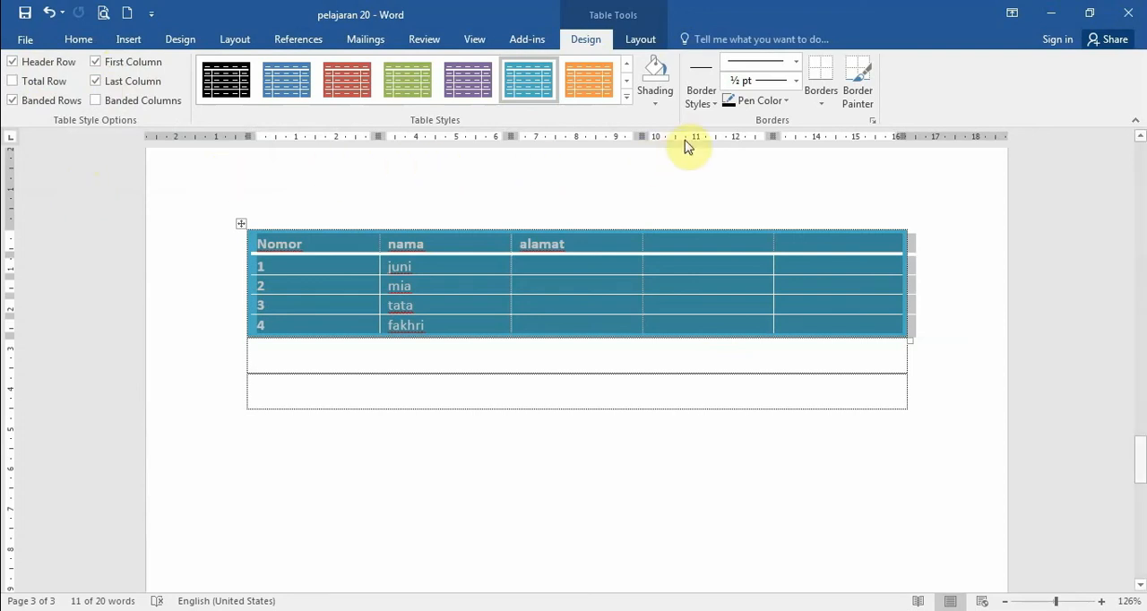
- Open the List Table 5 Dark - Accent 5 style for modification and set its whole-table fill colour to light red
{"action": "left_click", "coordinate": [626, 97]}
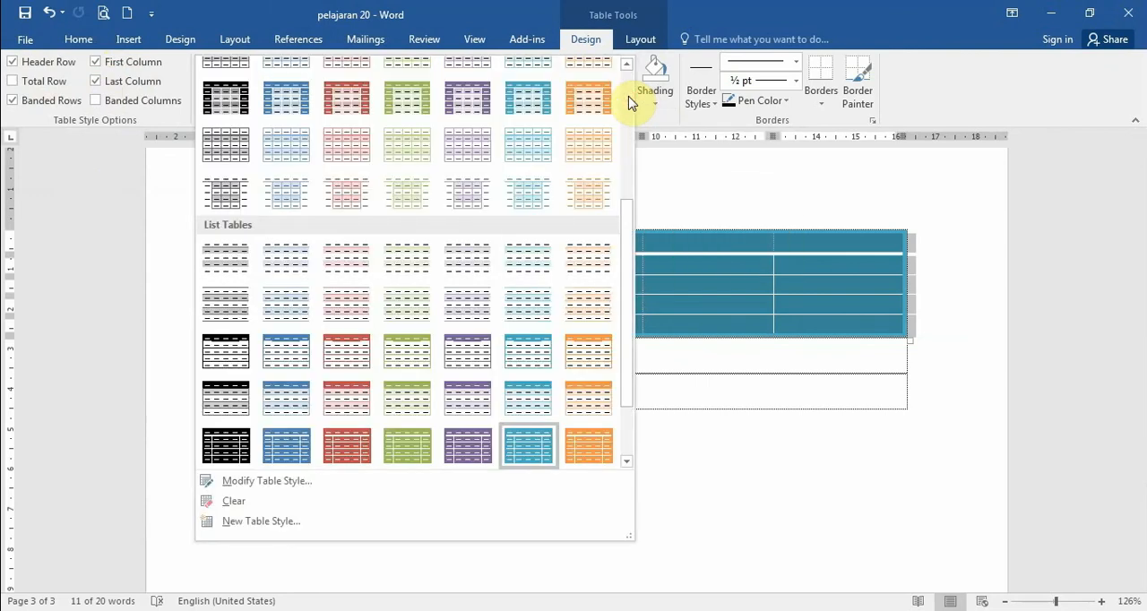
{"action": "left_click", "coordinate": [687, 202]}
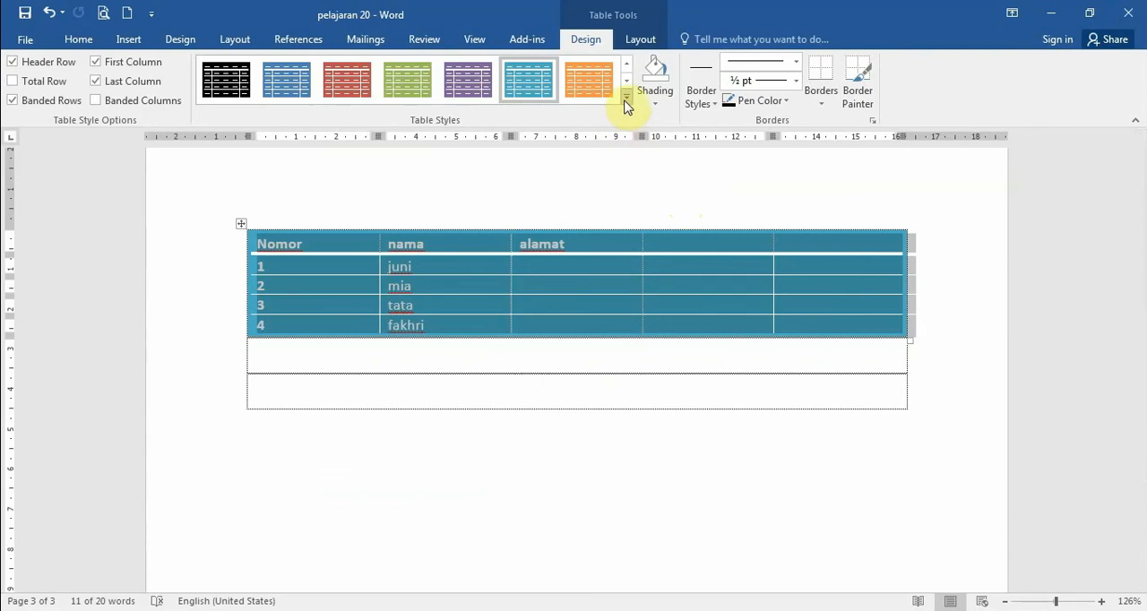
{"action": "right_click", "coordinate": [535, 99]}
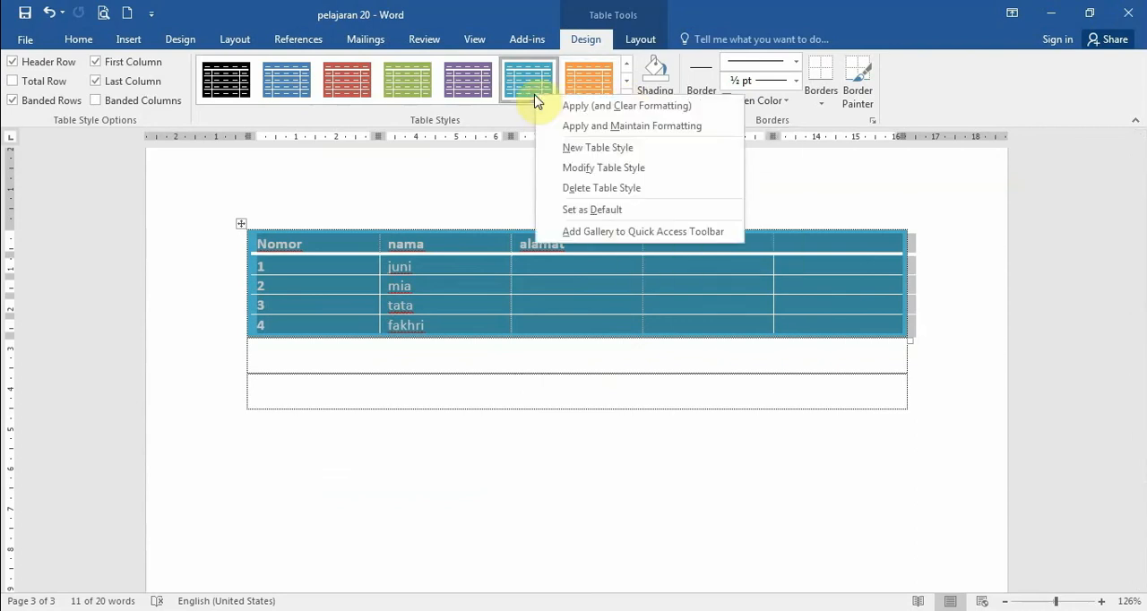
{"action": "left_click", "coordinate": [573, 170]}
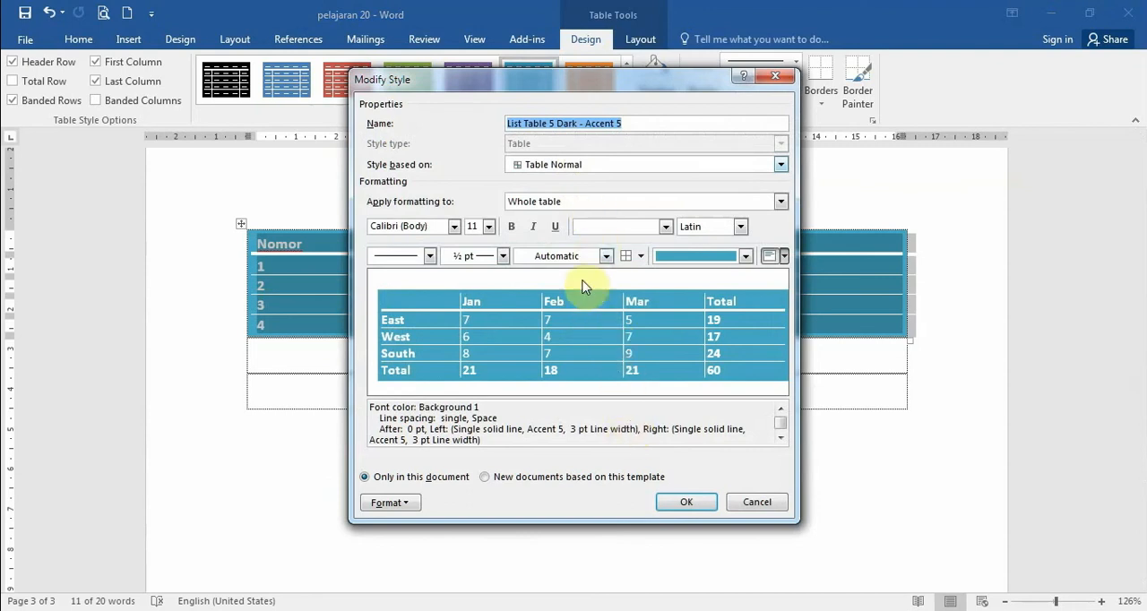
{"action": "left_click", "coordinate": [668, 261]}
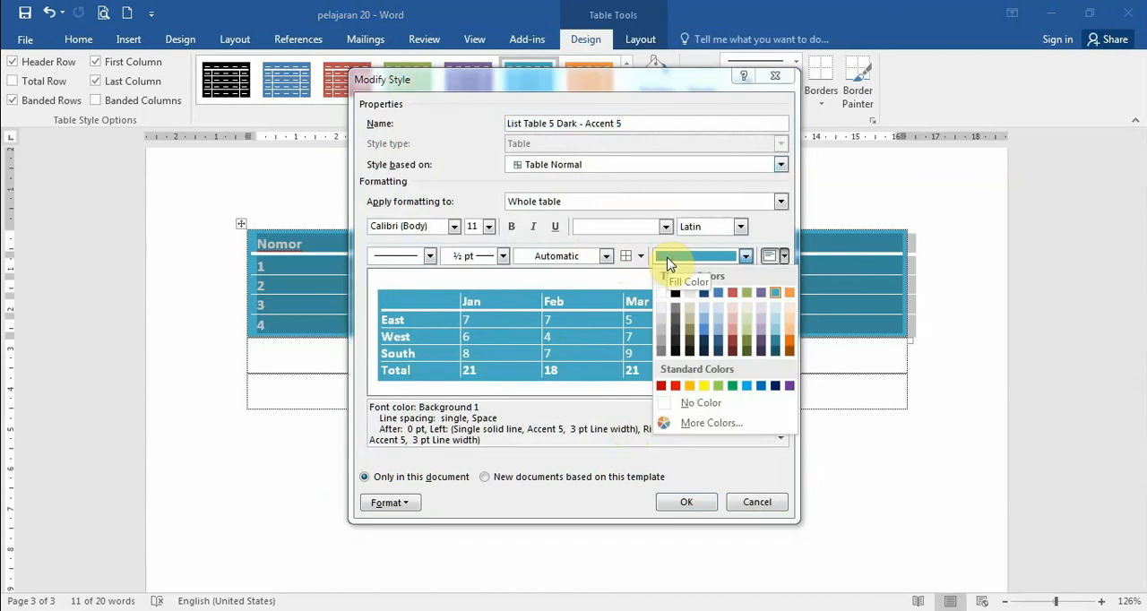
{"action": "left_click", "coordinate": [734, 338]}
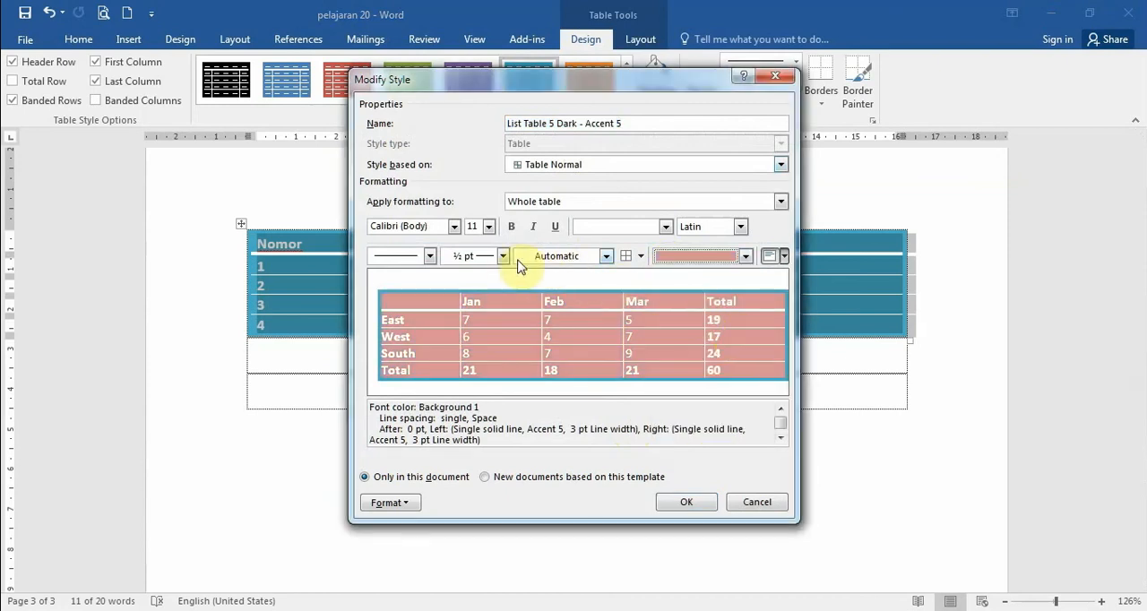
- Give the table style the Comic Sans MS font, bold text and a double-line border, and apply the modifications
{"action": "left_click", "coordinate": [454, 226]}
{"action": "left_click", "coordinate": [433, 337]}
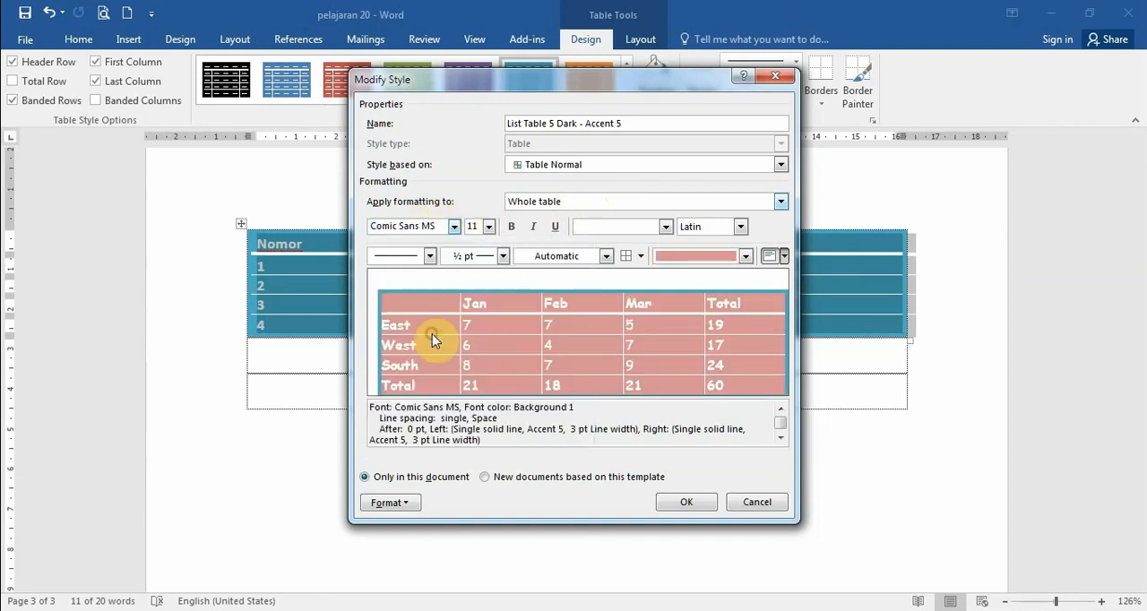
{"action": "left_click", "coordinate": [511, 226]}
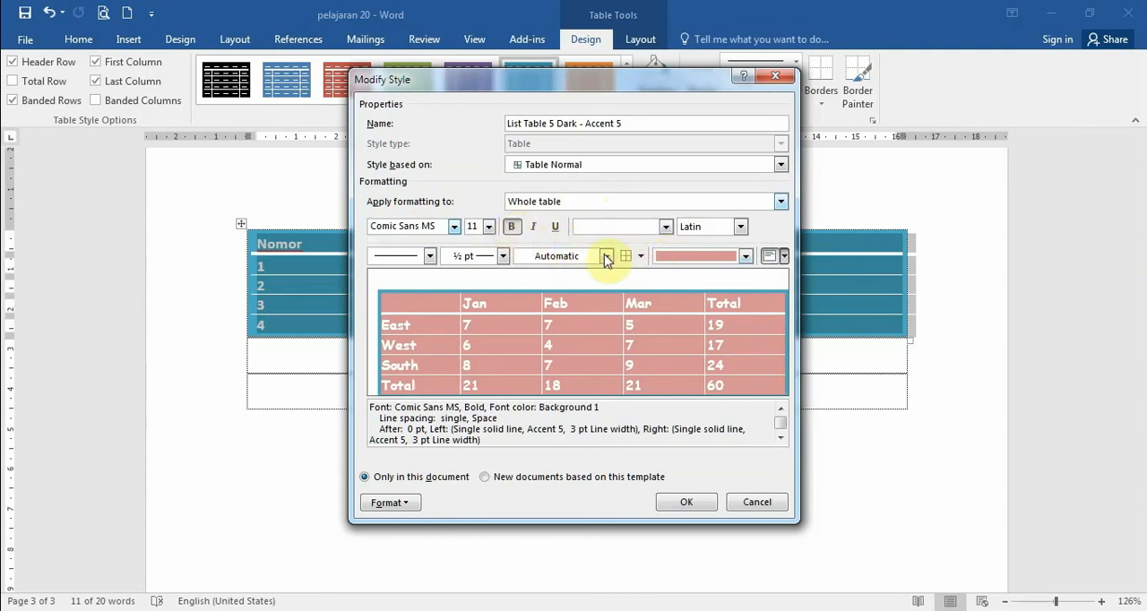
{"action": "left_click", "coordinate": [430, 255]}
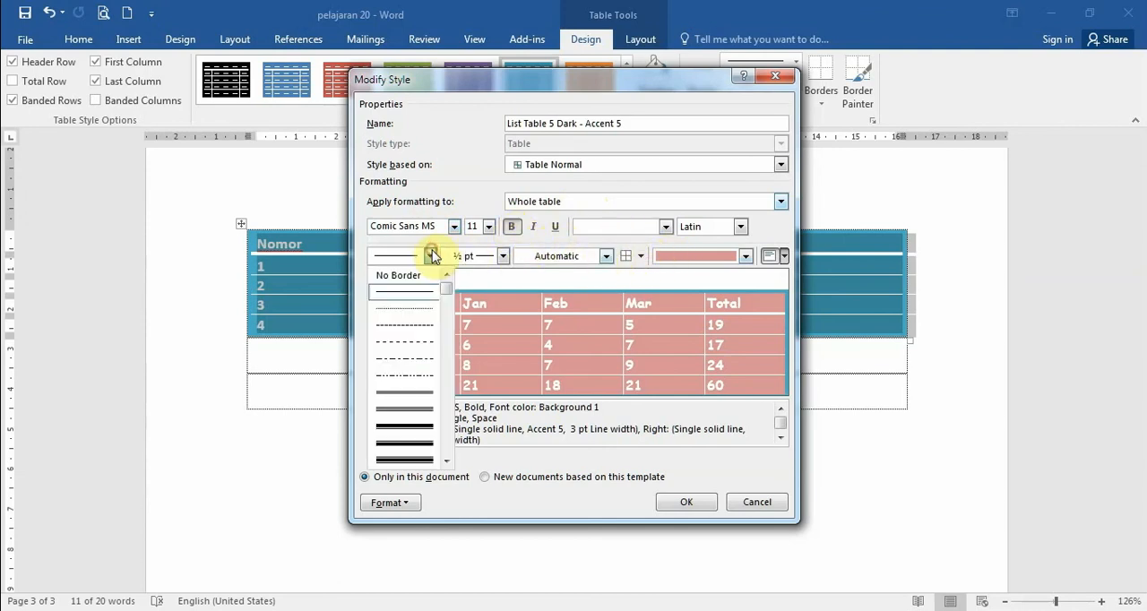
{"action": "left_click", "coordinate": [417, 391]}
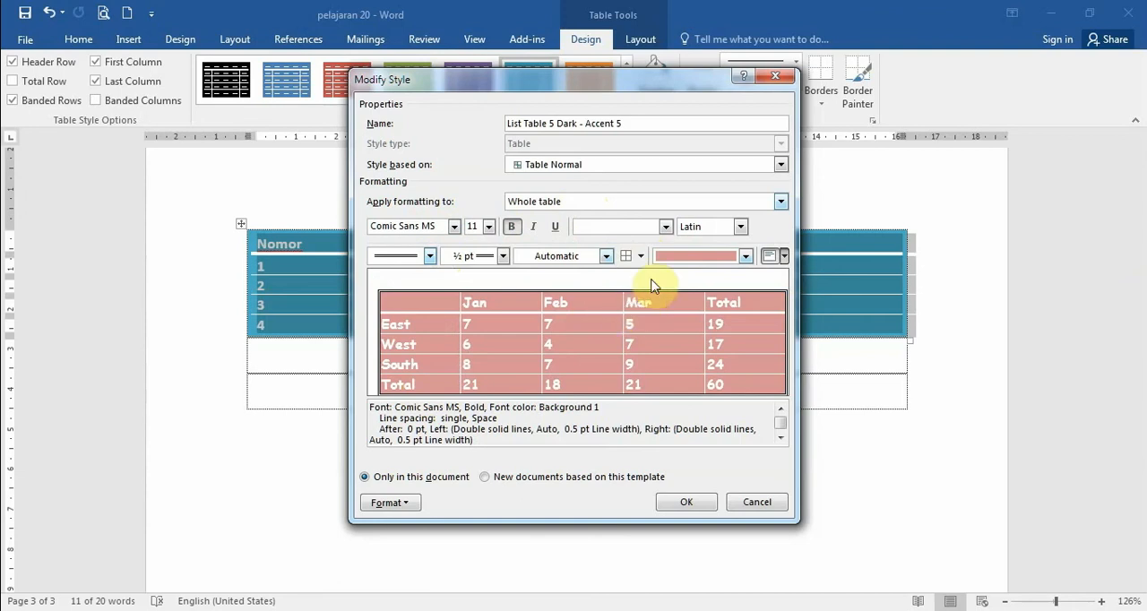
{"action": "left_click_drag", "start_coordinate": [625, 123], "coordinate": [502, 125]}
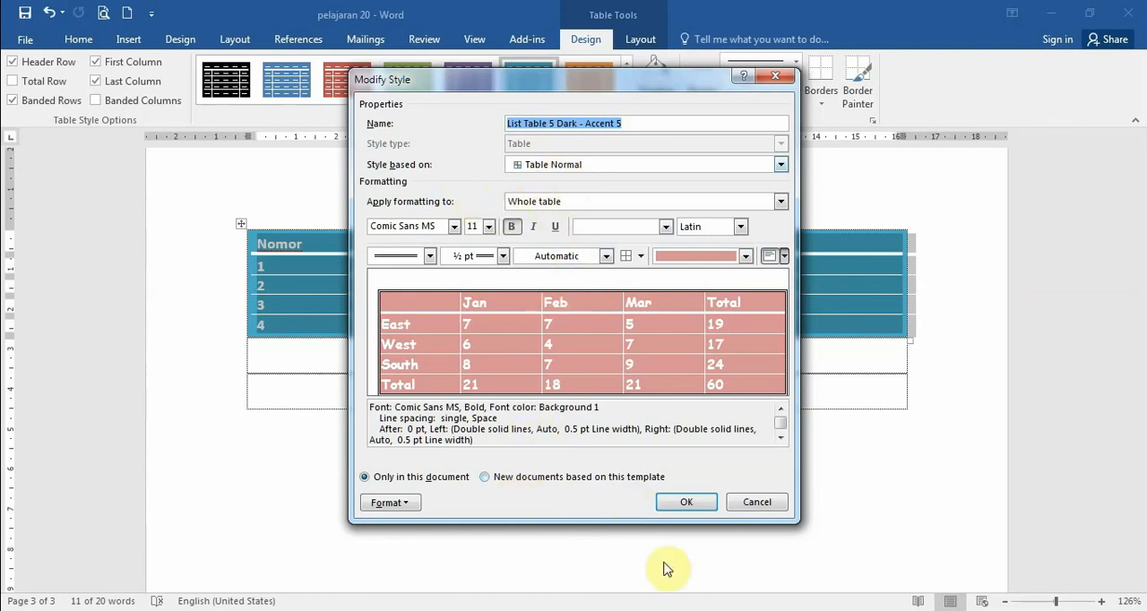
{"action": "left_click", "coordinate": [687, 503]}
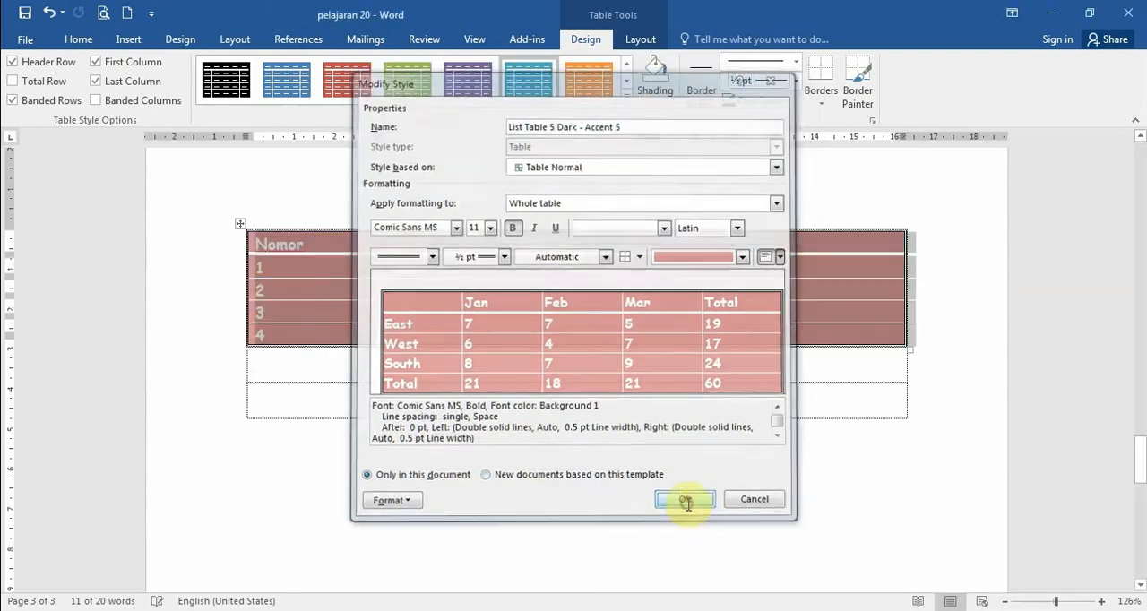
{"action": "left_click", "coordinate": [571, 394]}
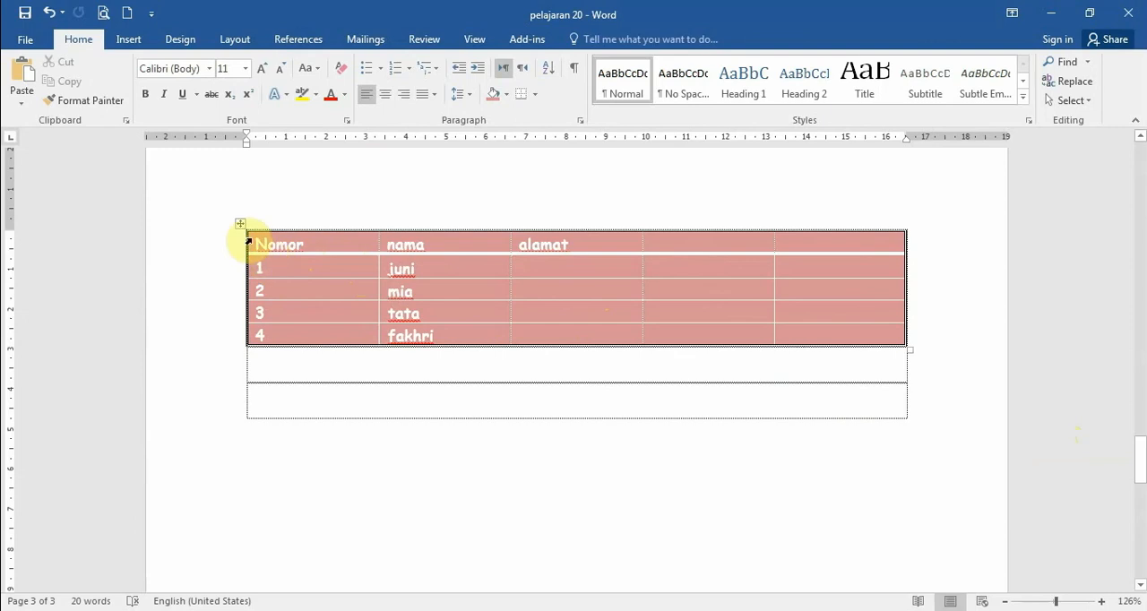
- Try left, centre and right alignment on the Nomor, nama and alamat columns, ending with Justify
{"action": "left_click_drag", "start_coordinate": [341, 251], "coordinate": [544, 330]}
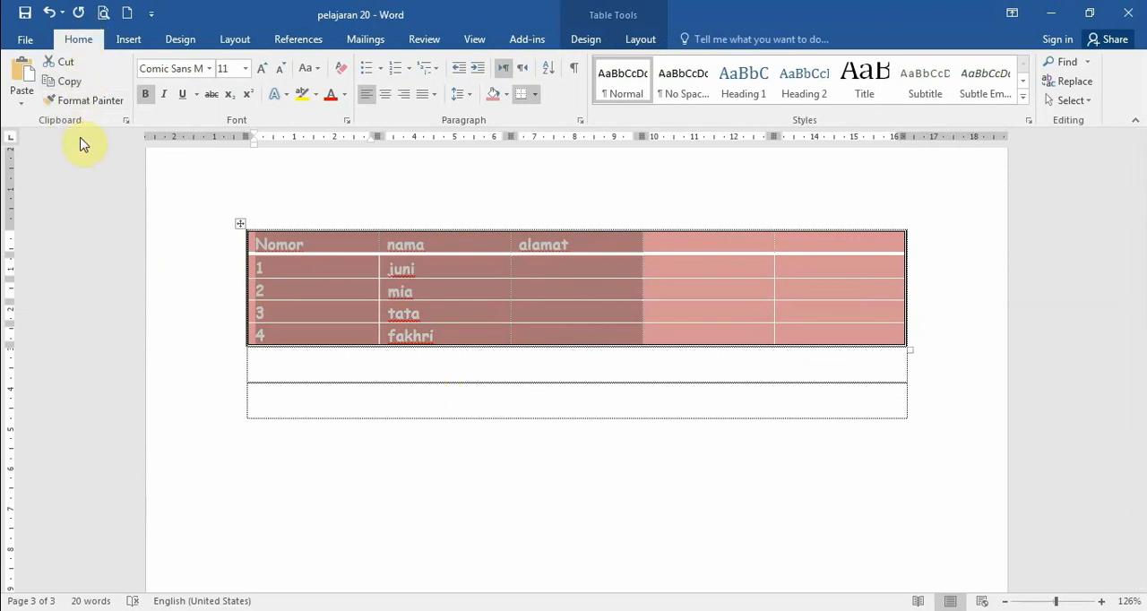
{"action": "left_click", "coordinate": [365, 97]}
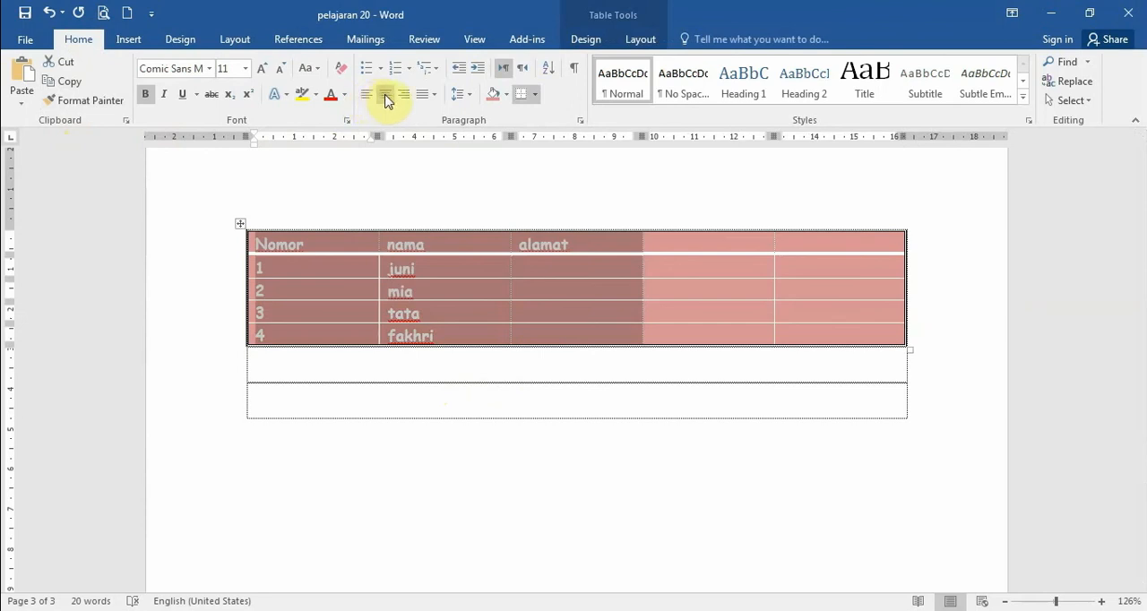
{"action": "left_click", "coordinate": [386, 95]}
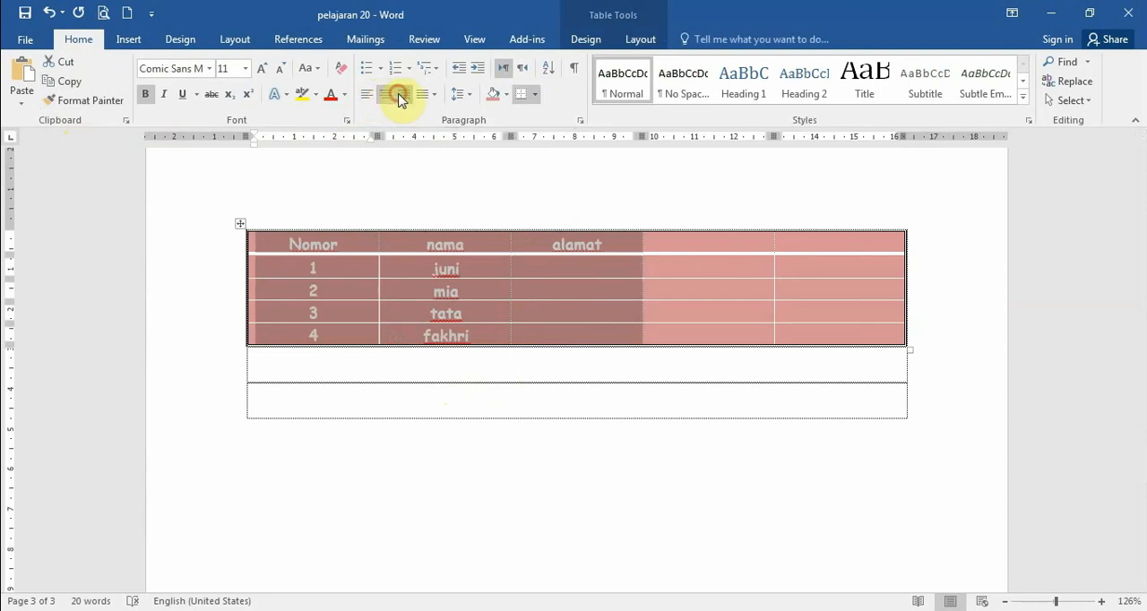
{"action": "left_click", "coordinate": [401, 95]}
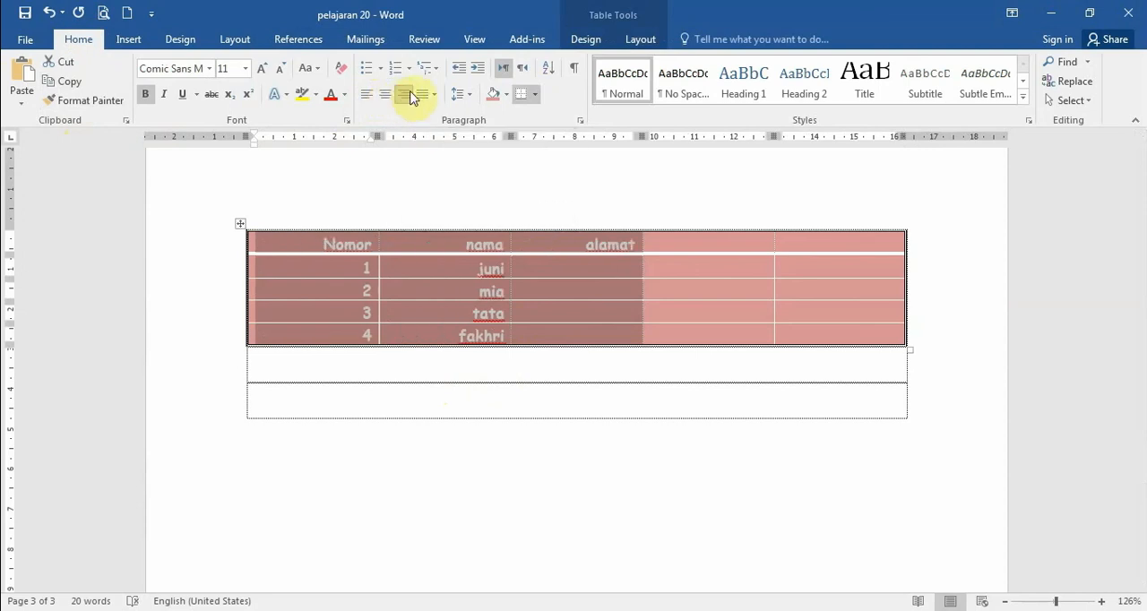
{"action": "left_click", "coordinate": [427, 94]}
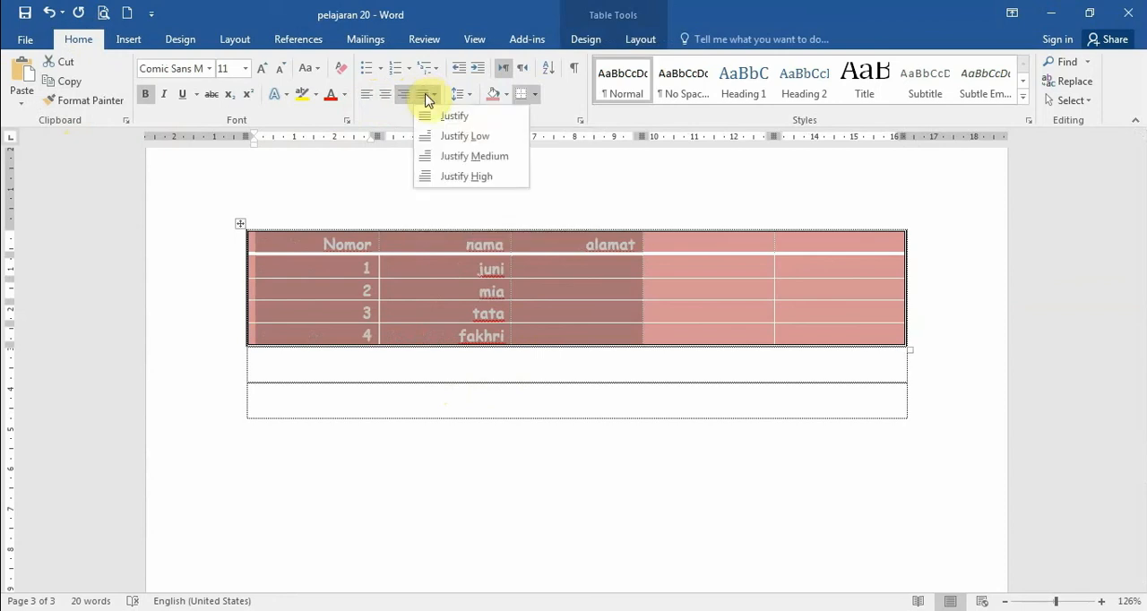
{"action": "left_click", "coordinate": [442, 117]}
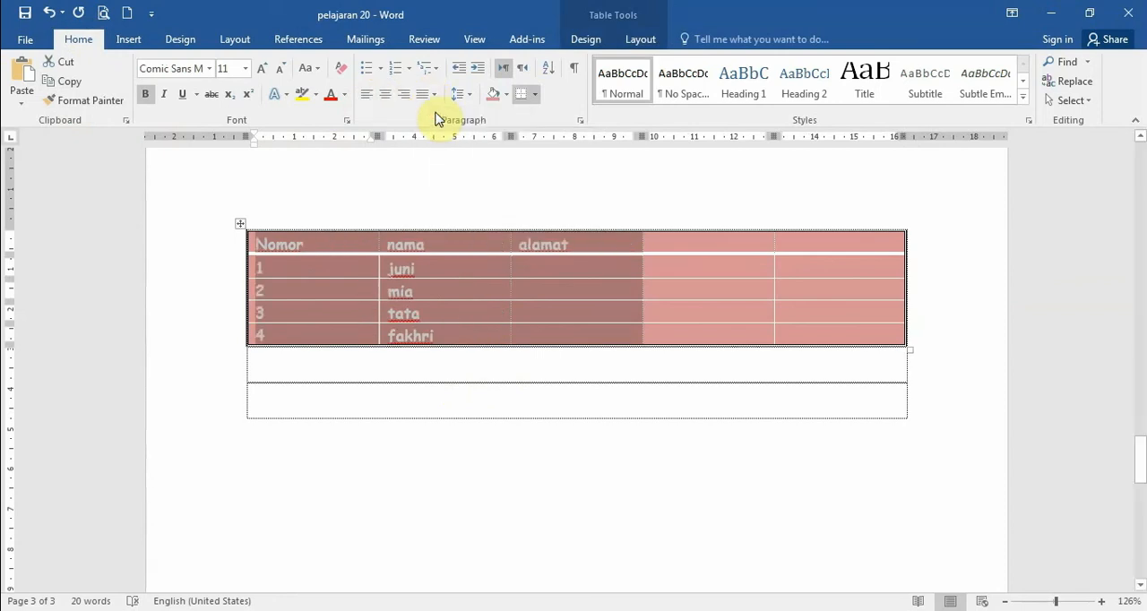
{"action": "left_click", "coordinate": [432, 97]}
{"action": "left_click", "coordinate": [440, 117]}
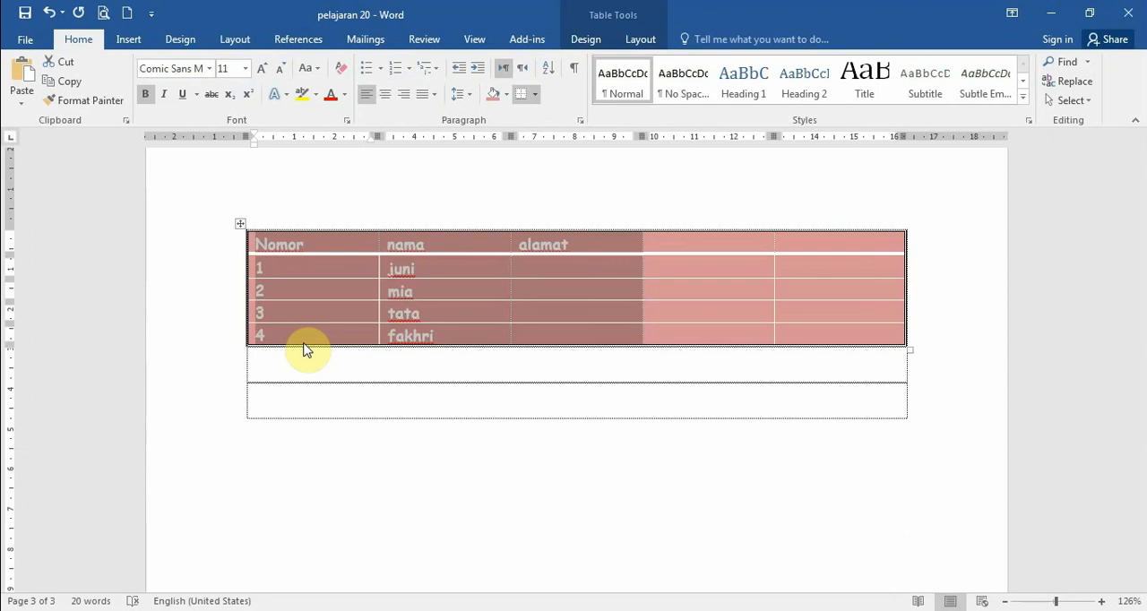
- Reselect the Nomor, nama and alamat columns and try the Top Left and Top Center cell alignments, ending with Top Right
{"action": "left_click", "coordinate": [305, 244]}
{"action": "left_click", "coordinate": [240, 224]}
{"action": "left_click", "coordinate": [314, 245]}
{"action": "left_click_drag", "start_coordinate": [256, 238], "coordinate": [534, 328]}
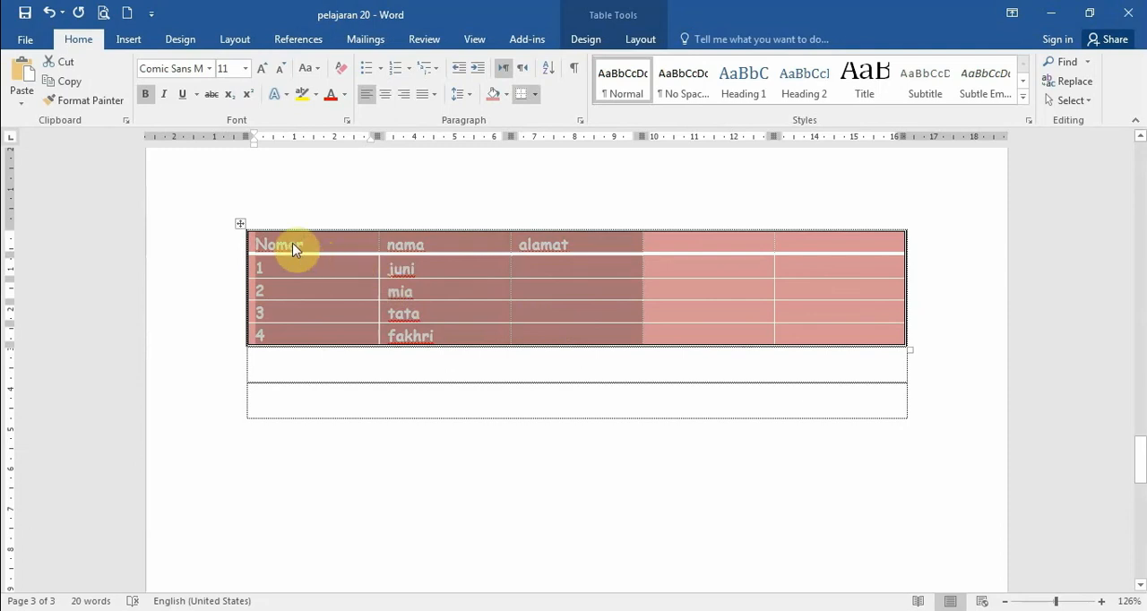
{"action": "left_click", "coordinate": [638, 39]}
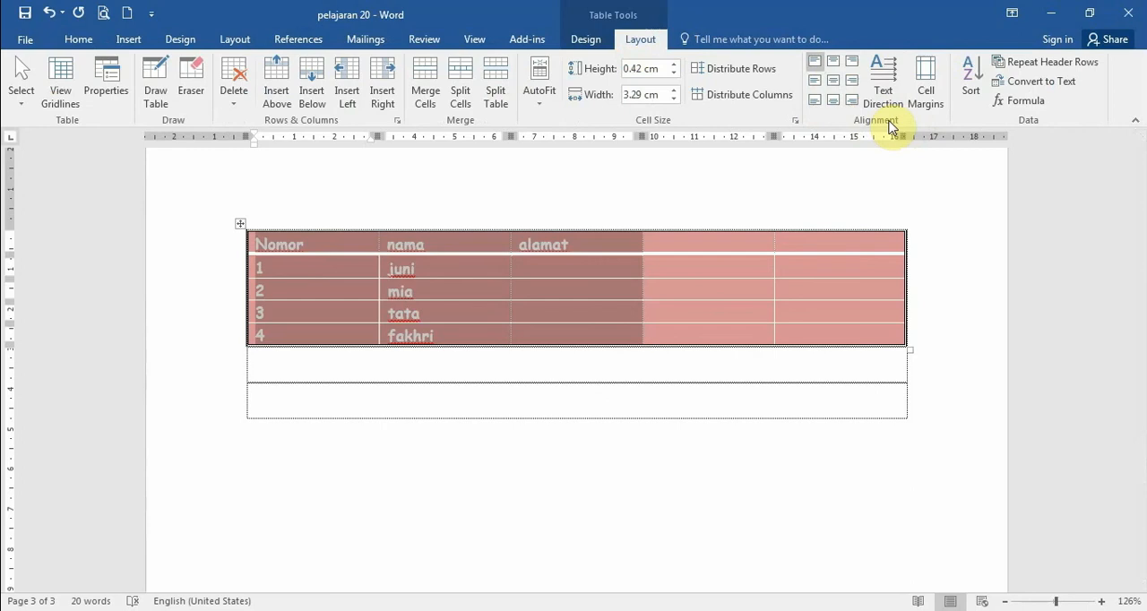
{"action": "left_click", "coordinate": [819, 71]}
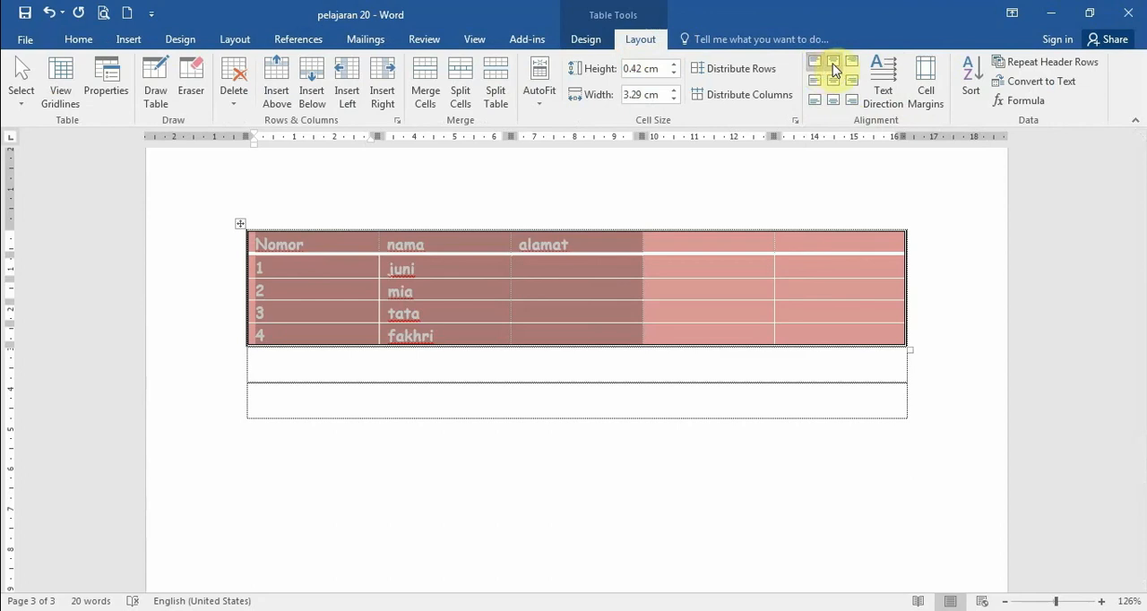
{"action": "left_click", "coordinate": [834, 70]}
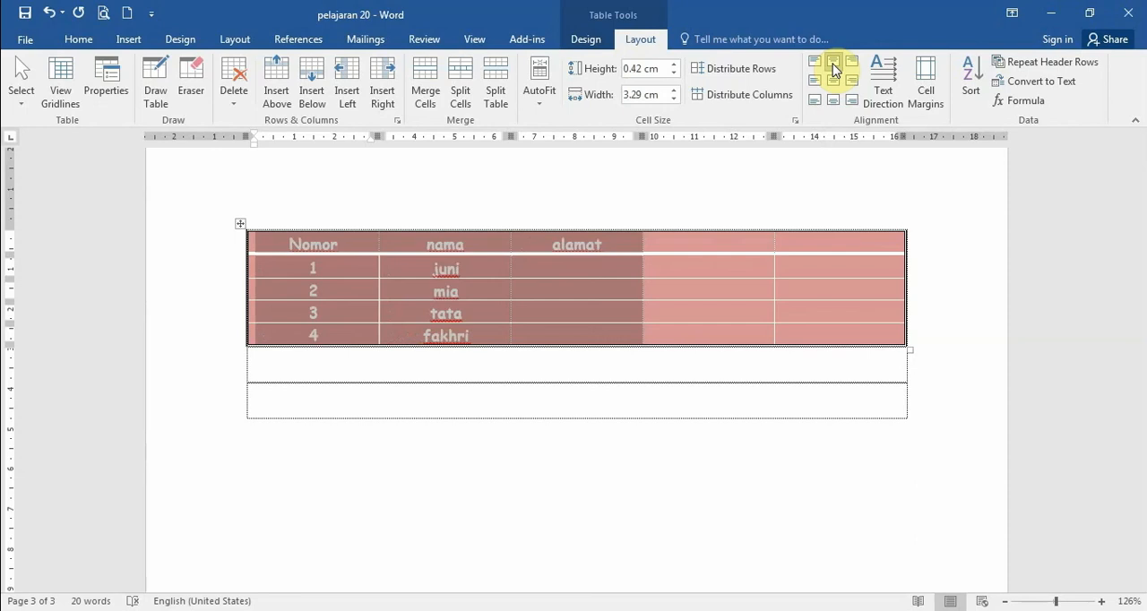
{"action": "left_click", "coordinate": [849, 64]}
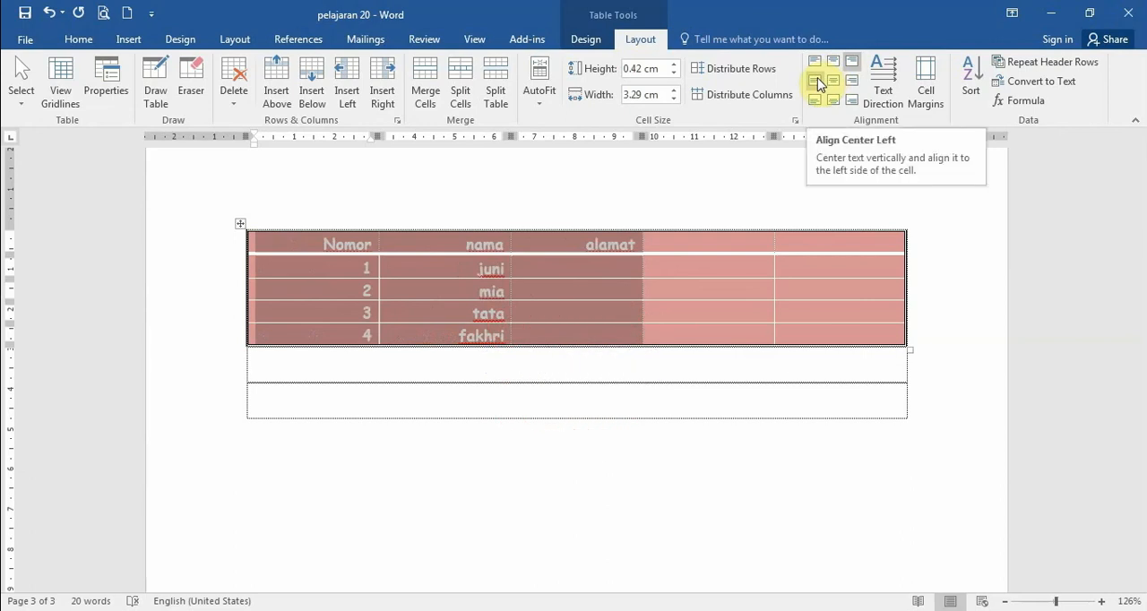
- Try the centre-left, centre and centre-right cell alignments on the Nomor, nama and alamat columns, followed by the three bottom alignments, ending with bottom right
{"action": "left_click", "coordinate": [816, 81]}
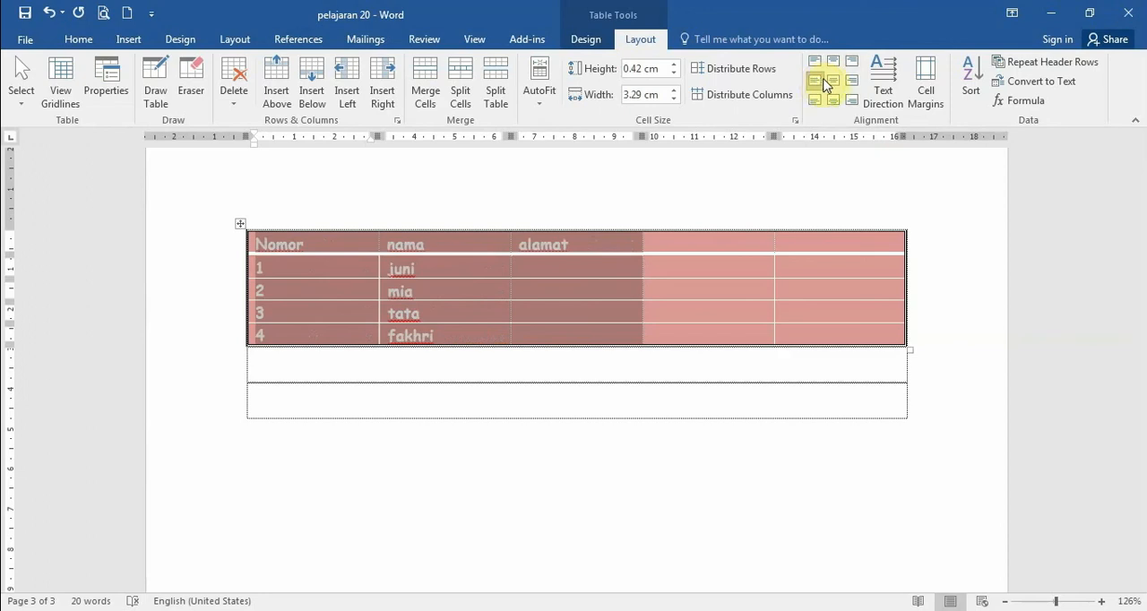
{"action": "left_click", "coordinate": [834, 81]}
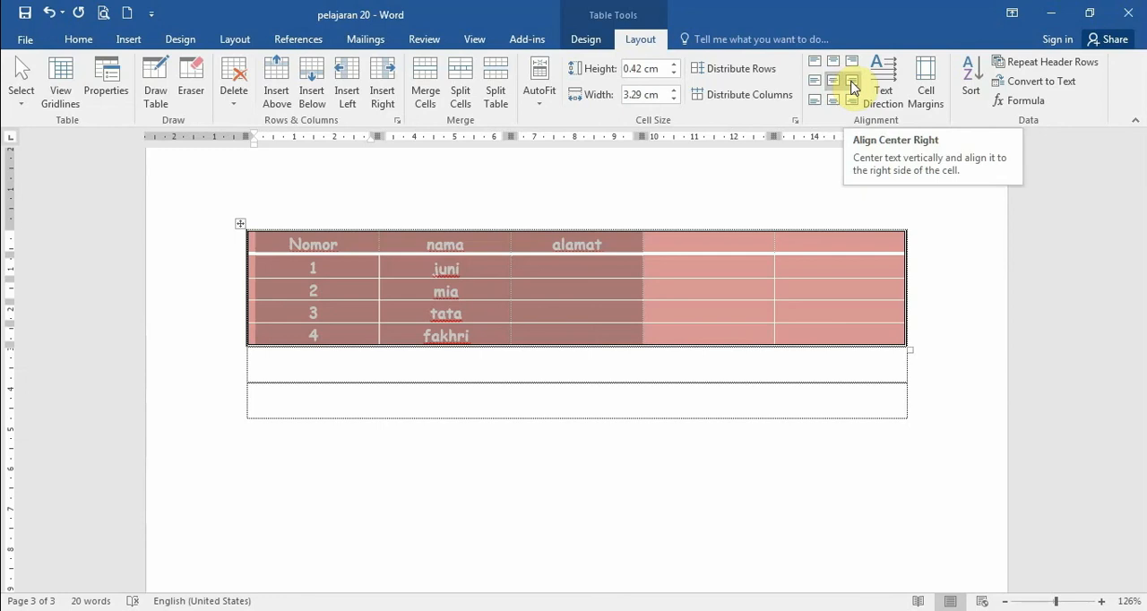
{"action": "left_click", "coordinate": [852, 83]}
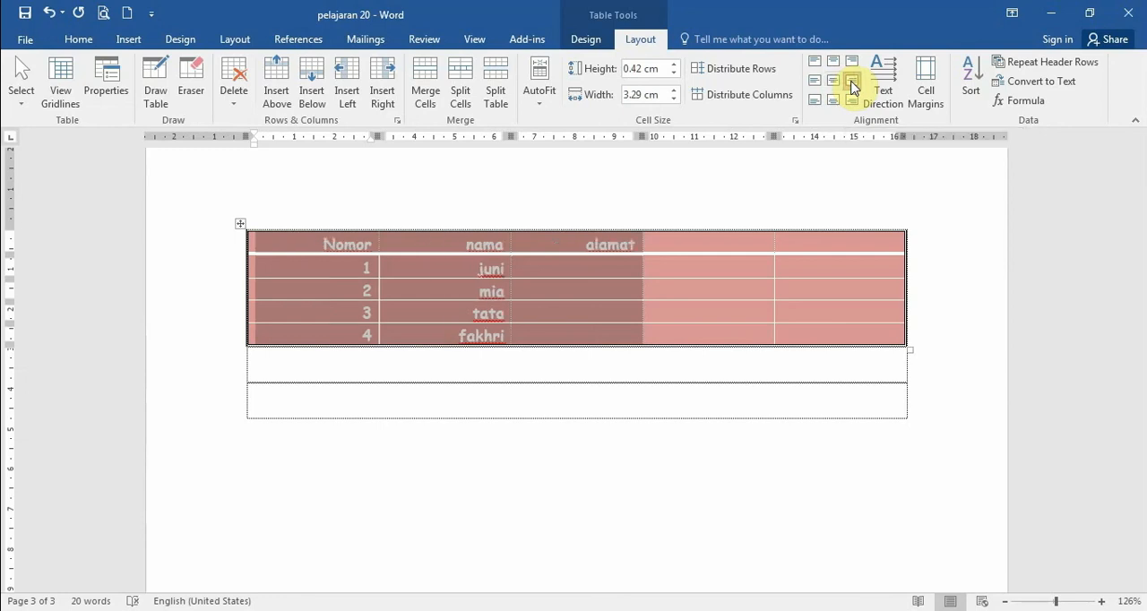
{"action": "left_click", "coordinate": [815, 106]}
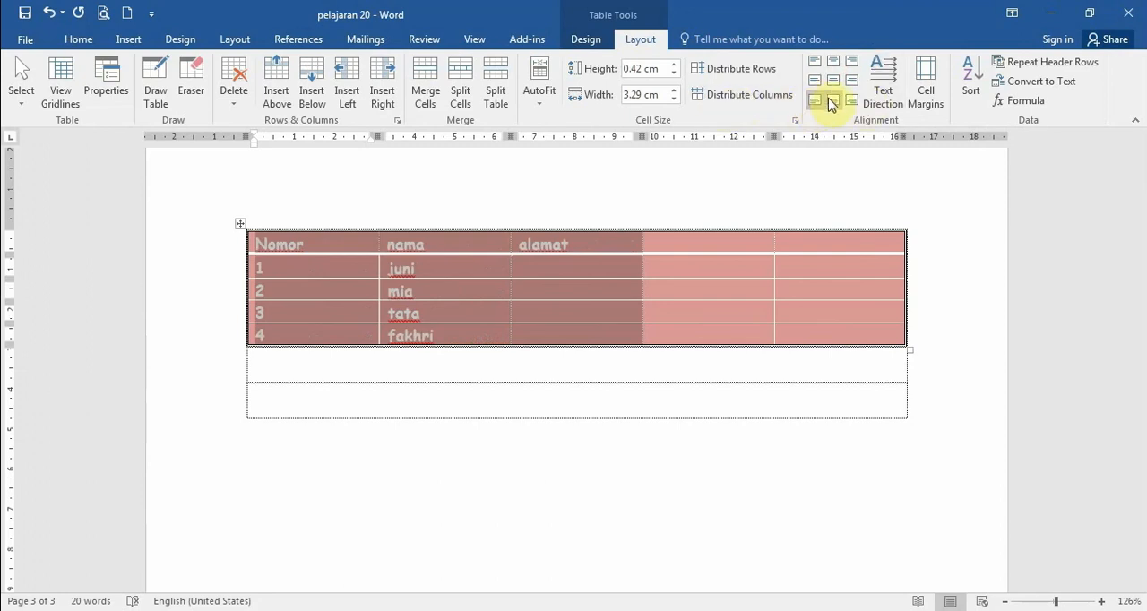
{"action": "left_click", "coordinate": [832, 102]}
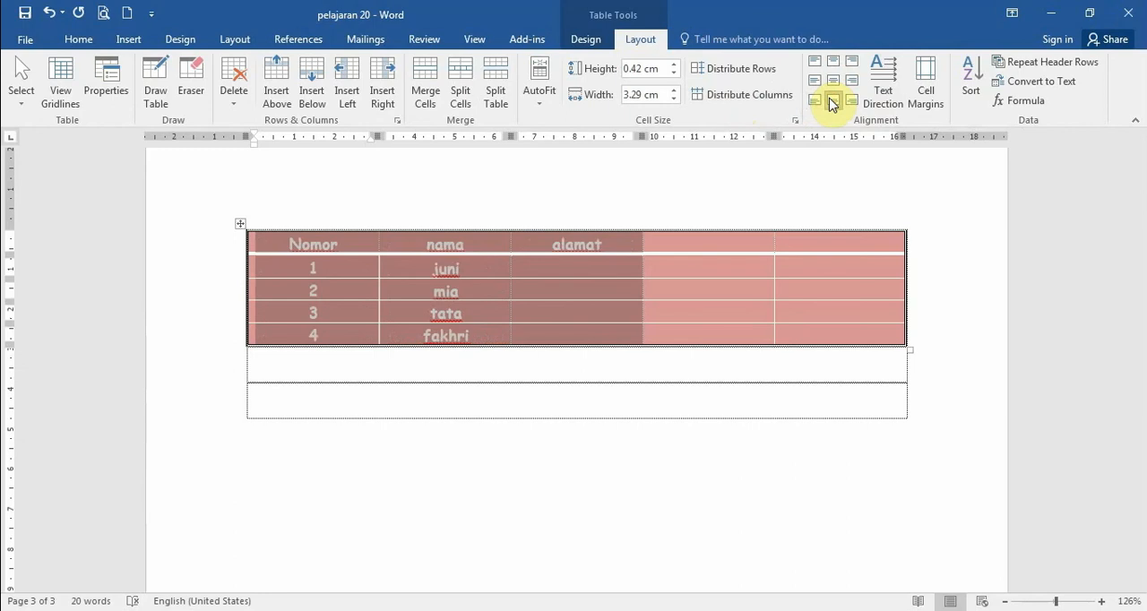
{"action": "left_click", "coordinate": [855, 104]}
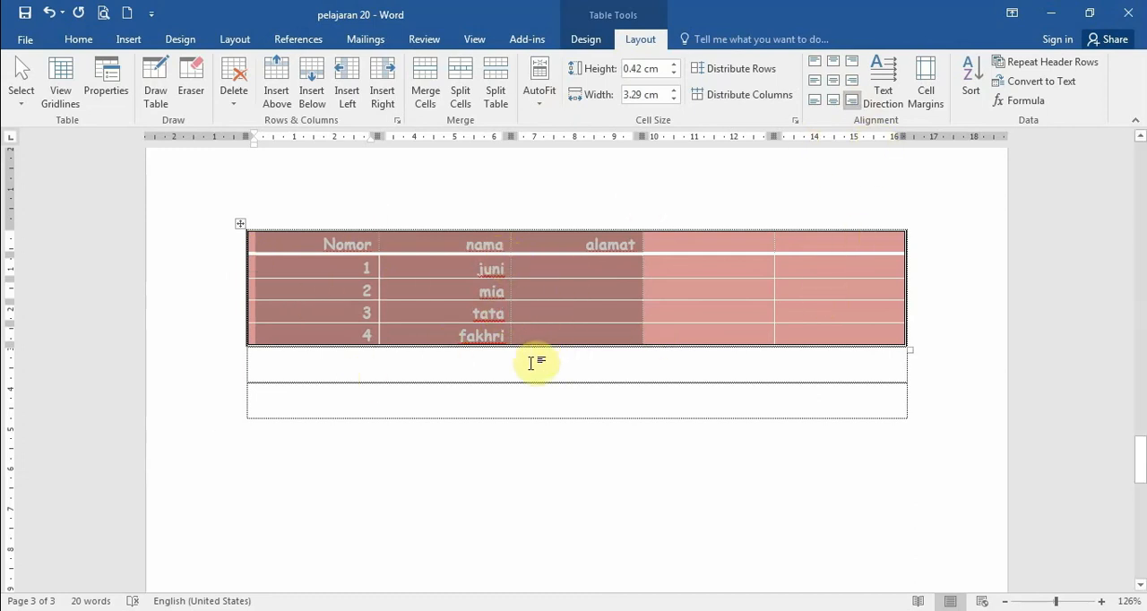
- Reselect the Nomor, nama and alamat columns, centre their text both horizontally and vertically in the cells, and deselect the table
{"action": "left_click", "coordinate": [525, 394]}
{"action": "left_click_drag", "start_coordinate": [317, 254], "coordinate": [610, 345]}
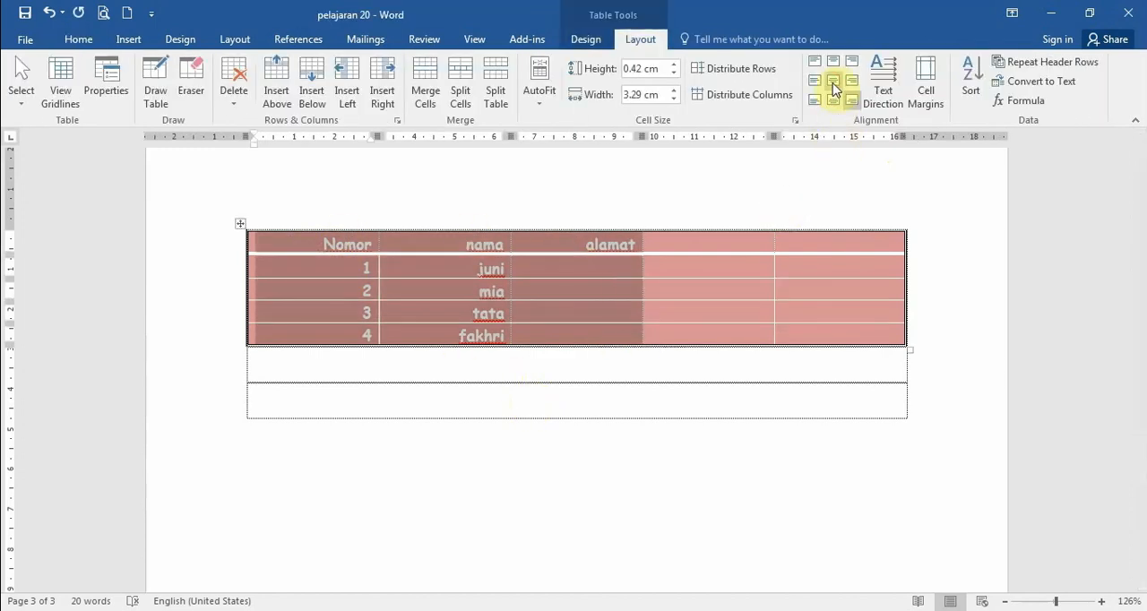
{"action": "left_click", "coordinate": [832, 82]}
{"action": "left_click", "coordinate": [591, 401]}
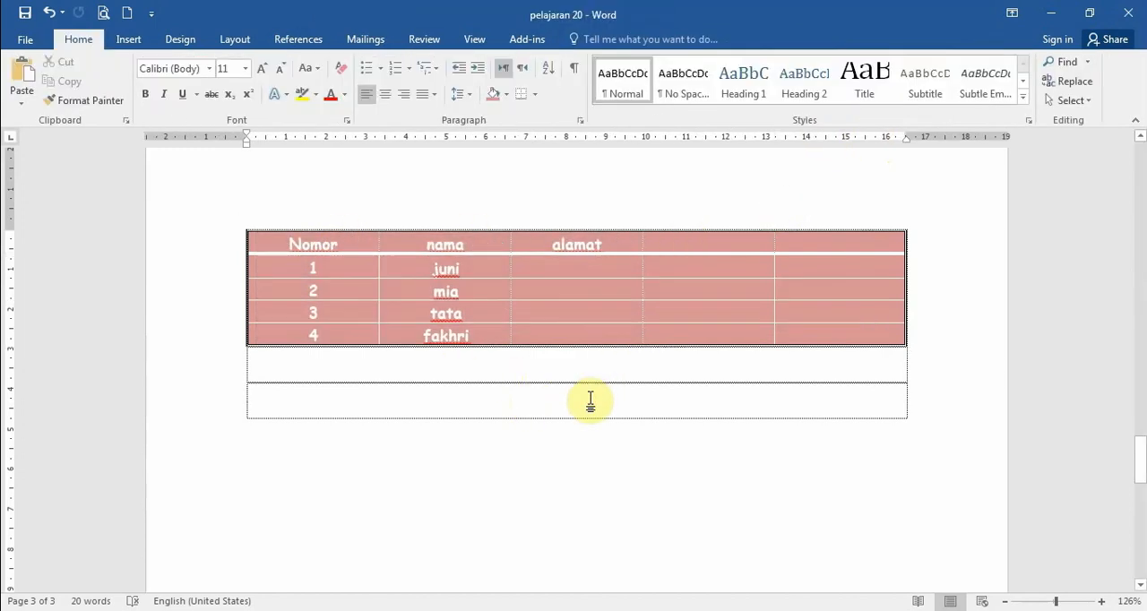